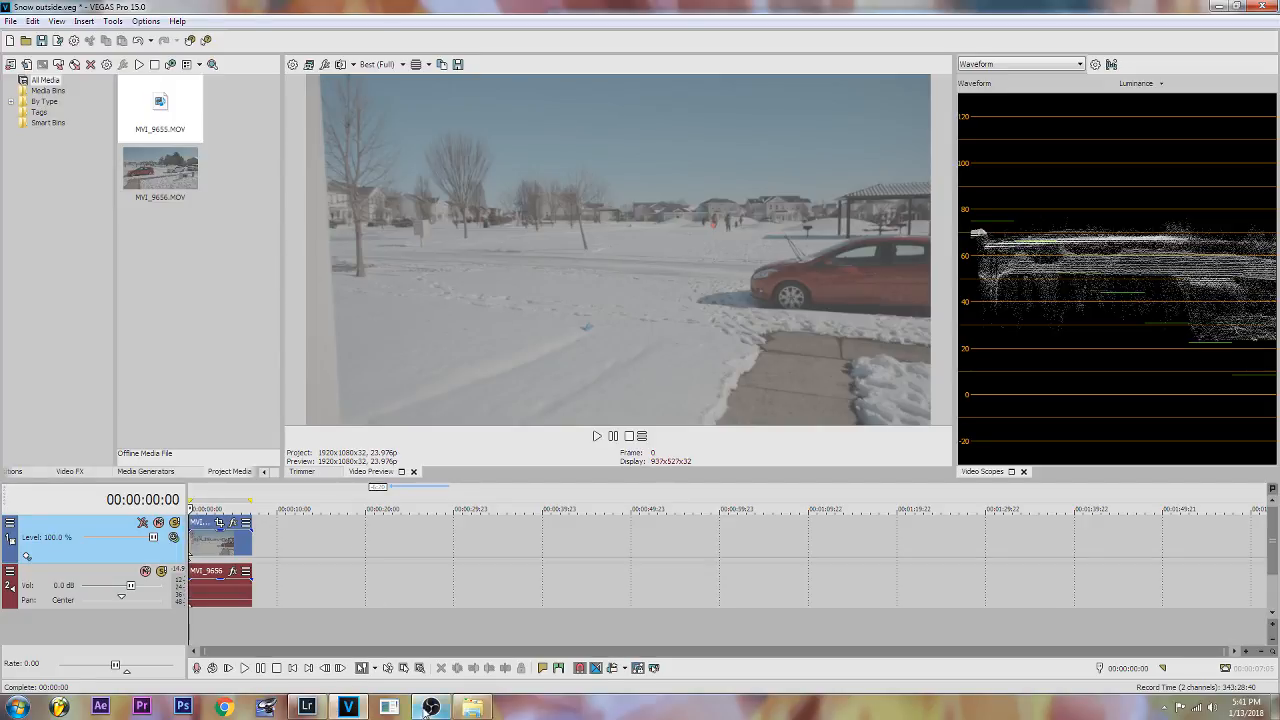
Step: Look for the IWLTBAP LUT Generator application in the Tutorials folder and return to the VEGAS Pro project
left_click(472, 707)
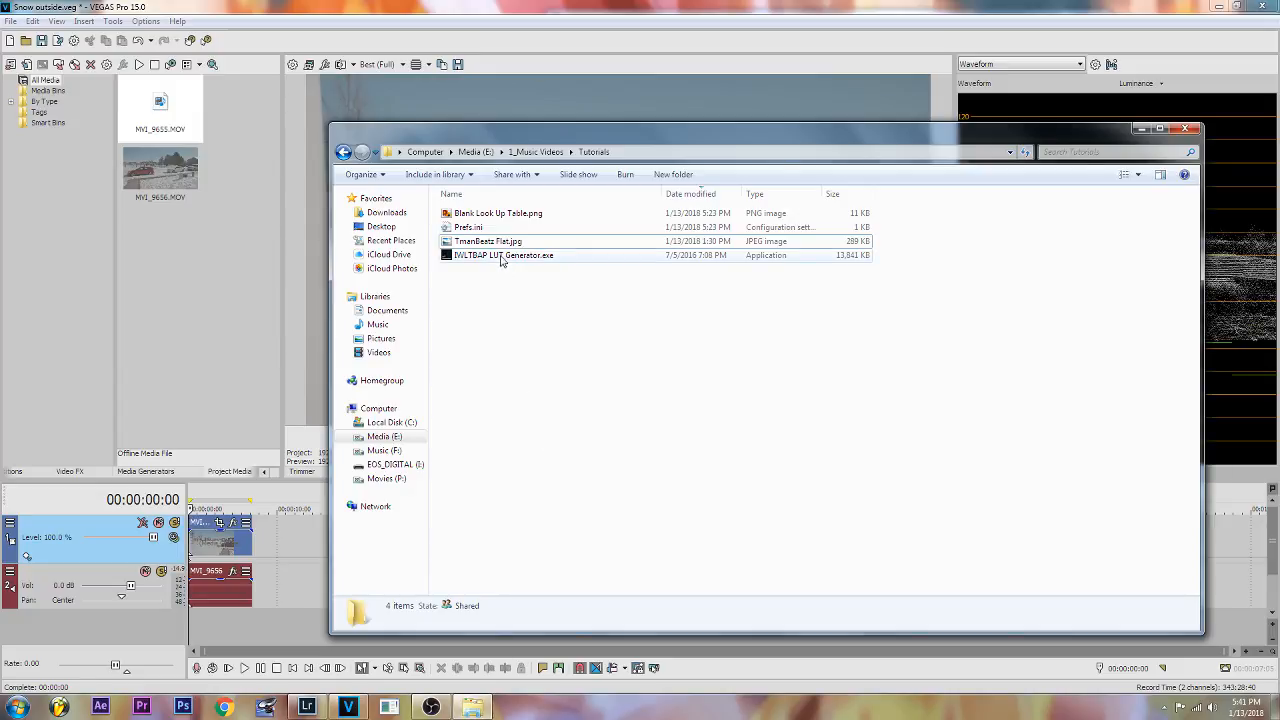
mouse_move(508, 260)
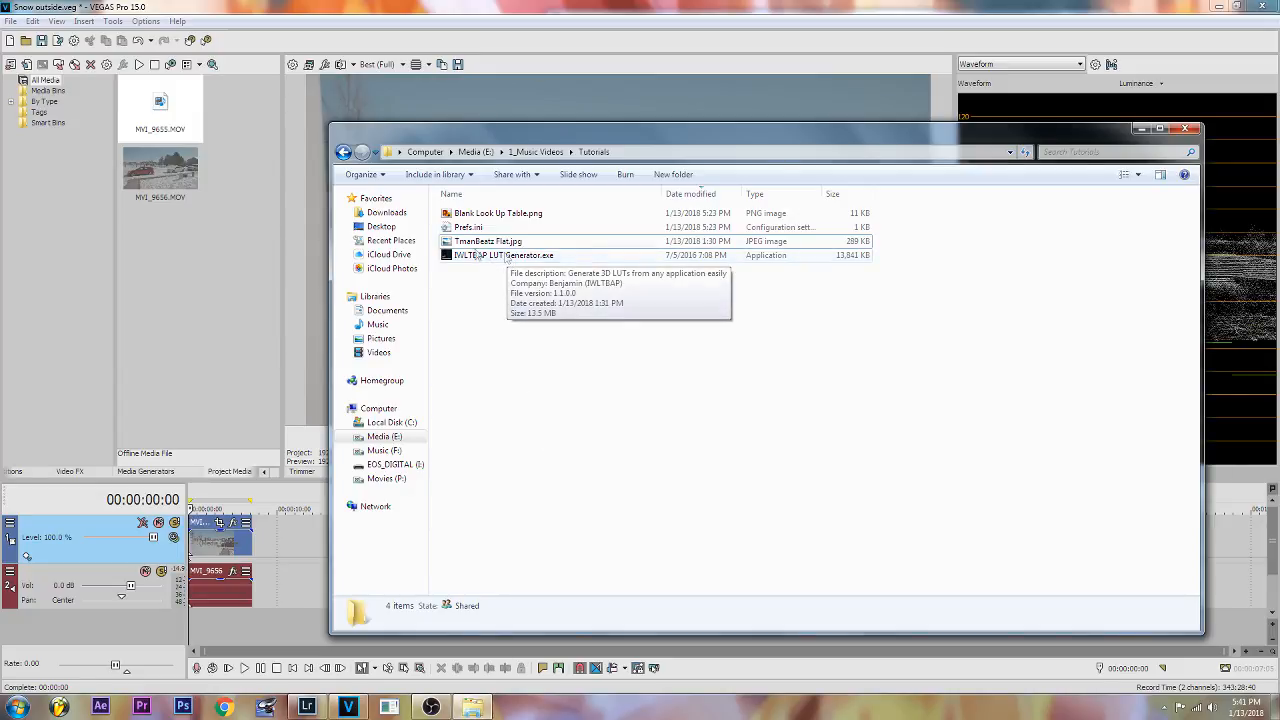
left_click(362, 6)
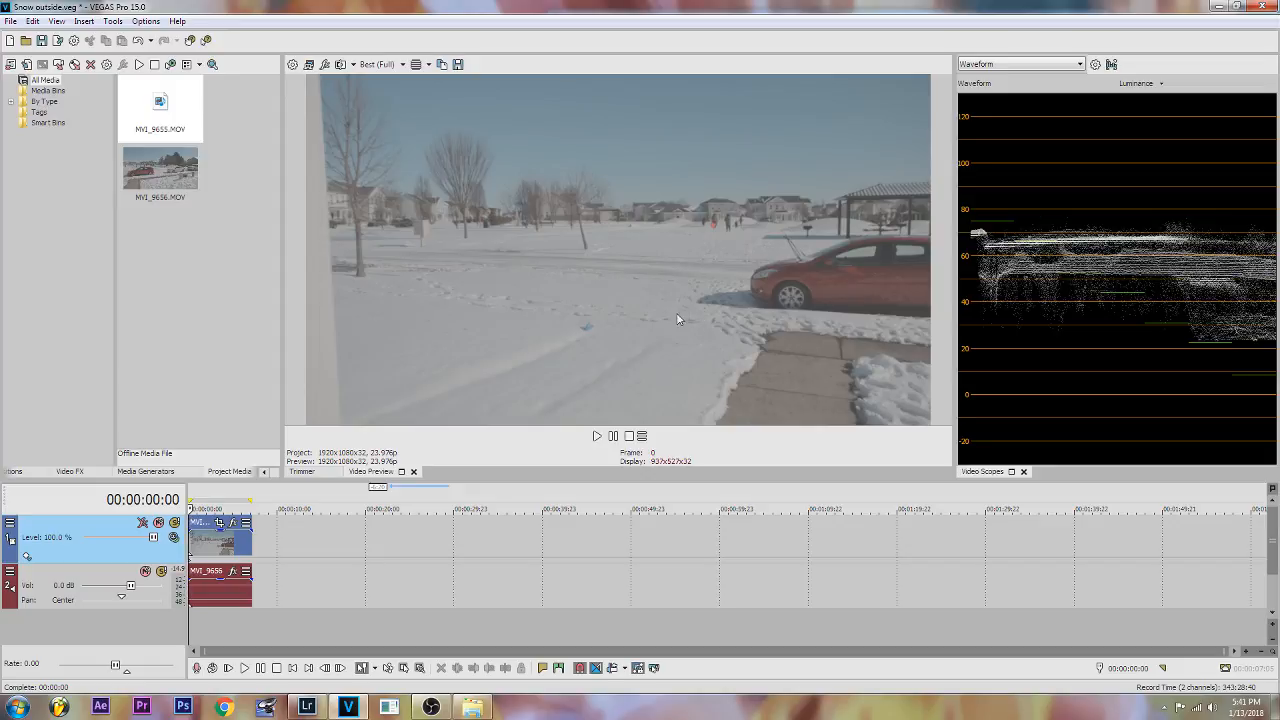
Step: Save a preview snapshot of the frame at 00:00:06:04 in the Tutorials folder as TmanBeatz Flat 2.jpg
left_click(203, 546)
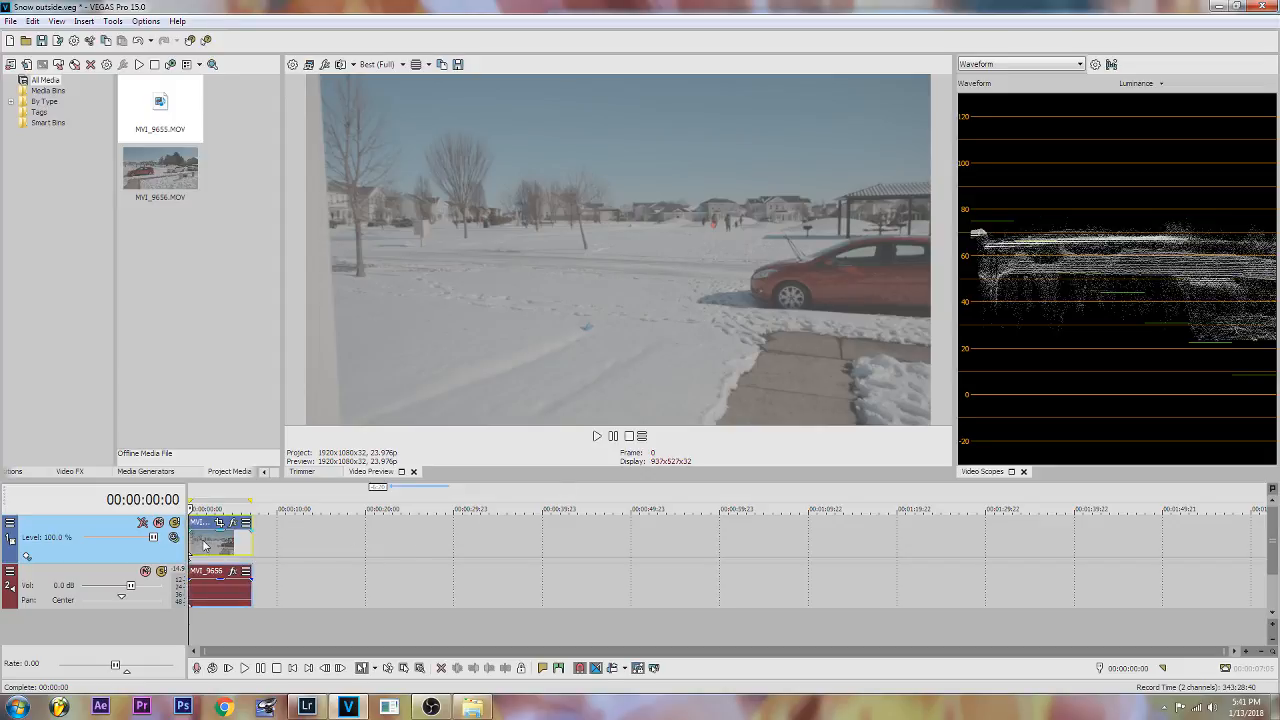
left_click(211, 548)
left_click(230, 546)
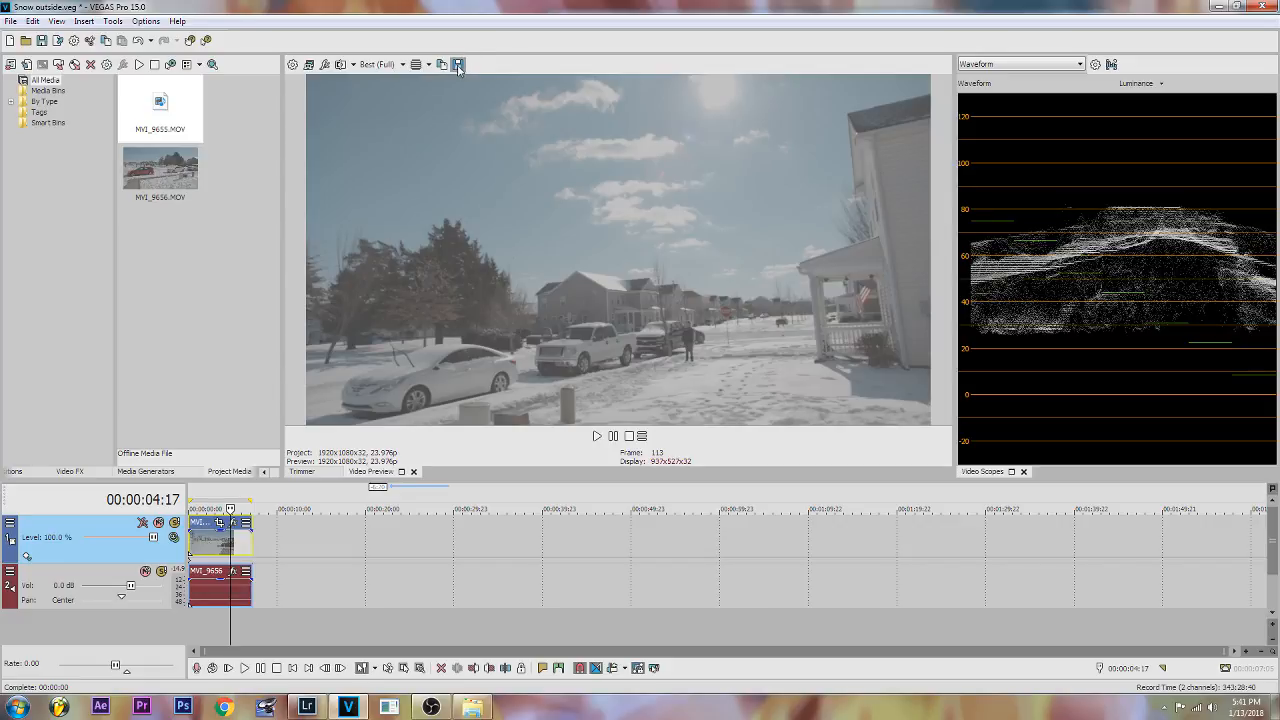
left_click(252, 550)
left_click(243, 550)
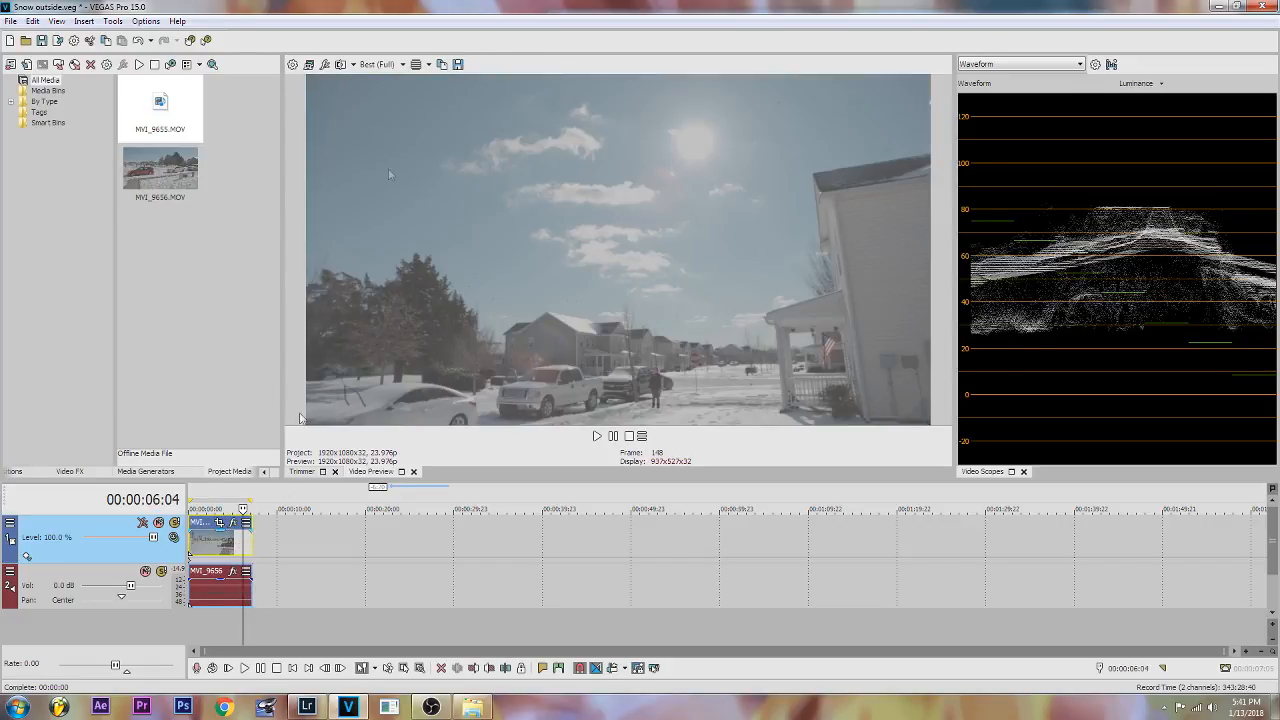
left_click(458, 66)
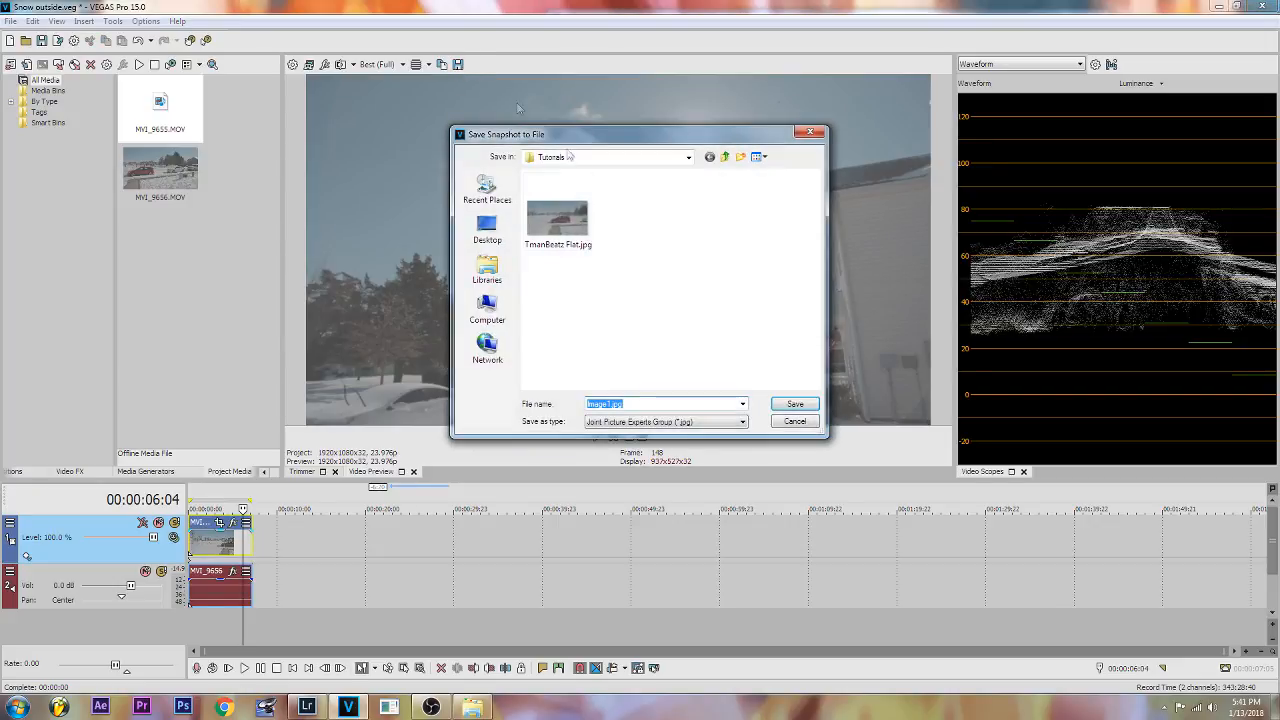
left_click(558, 220)
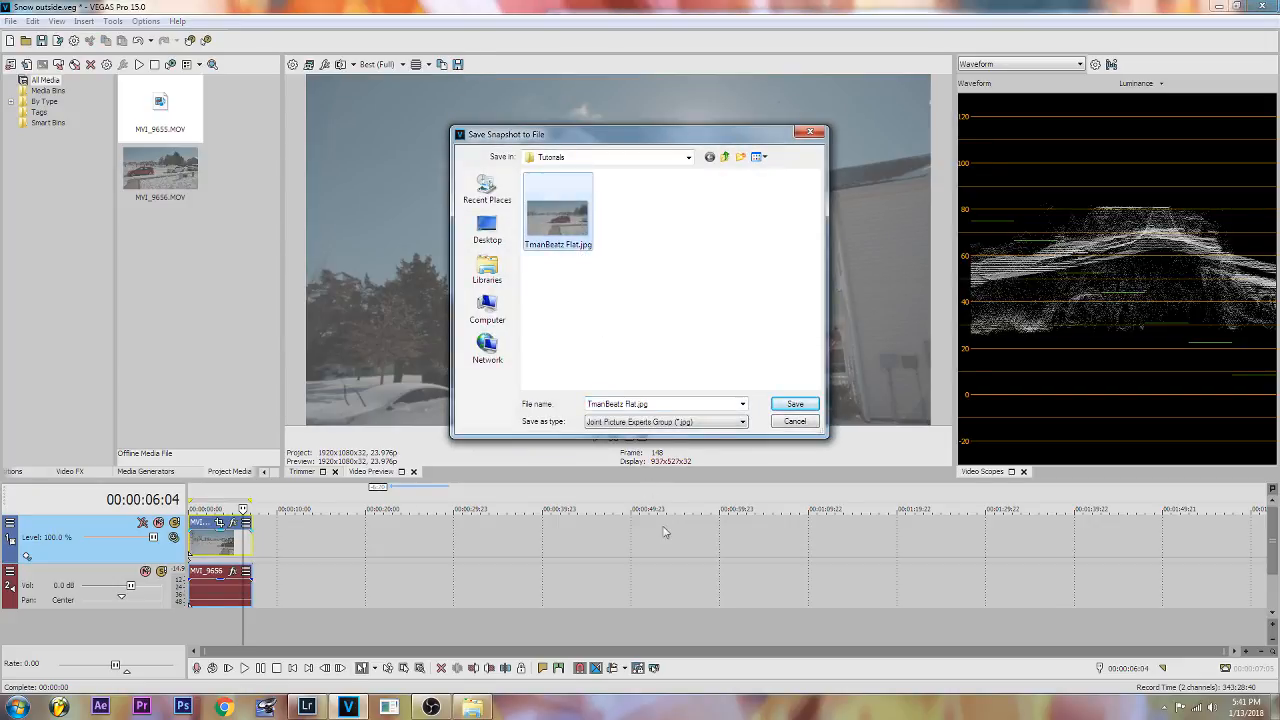
double_click(636, 405)
left_click(636, 405)
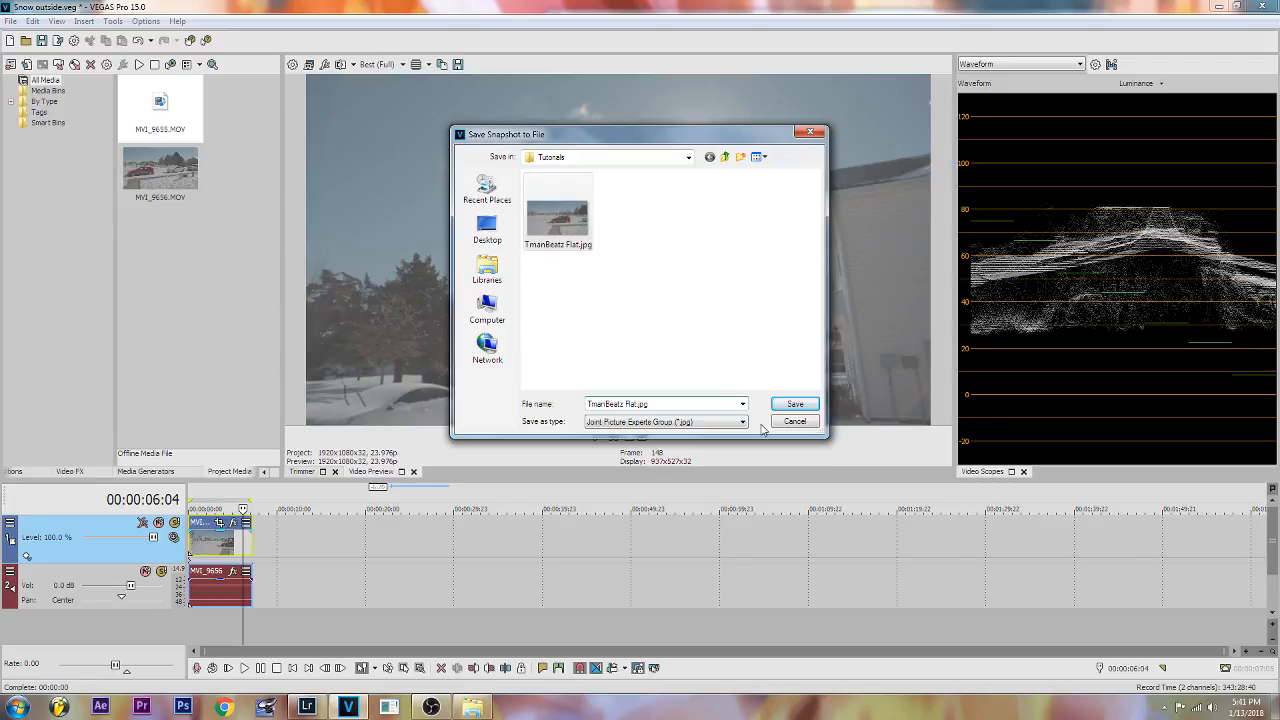
type("2")
key("Return")
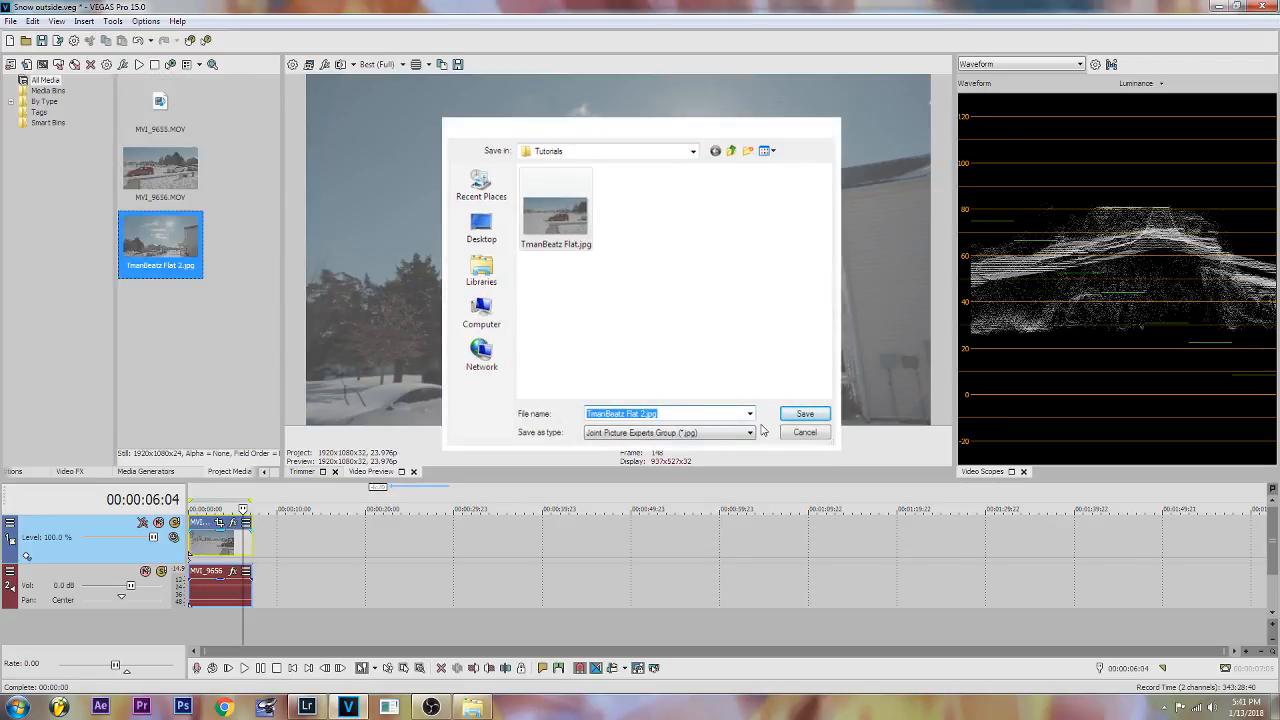
Step: Save a preview snapshot of the frame at 00:00:03:23 in the Tutorials folder as TmanBeatz Flat 3.jpg
left_click(229, 542)
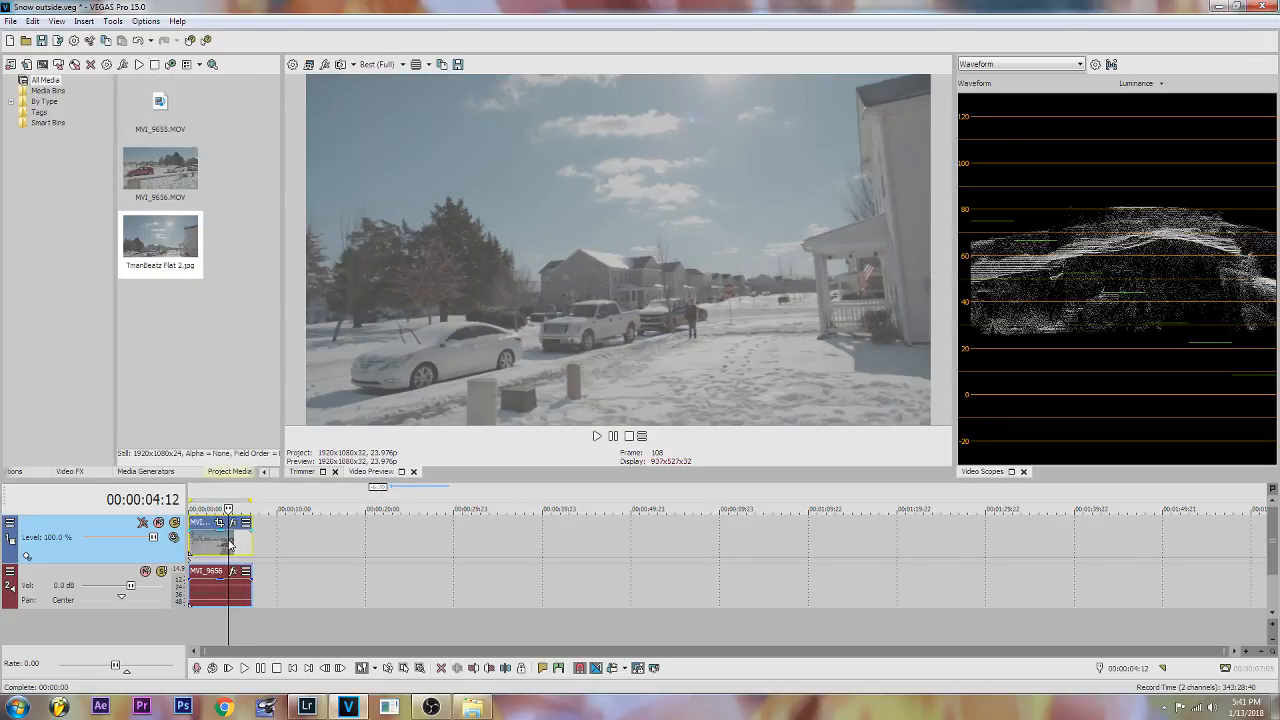
left_click(222, 547)
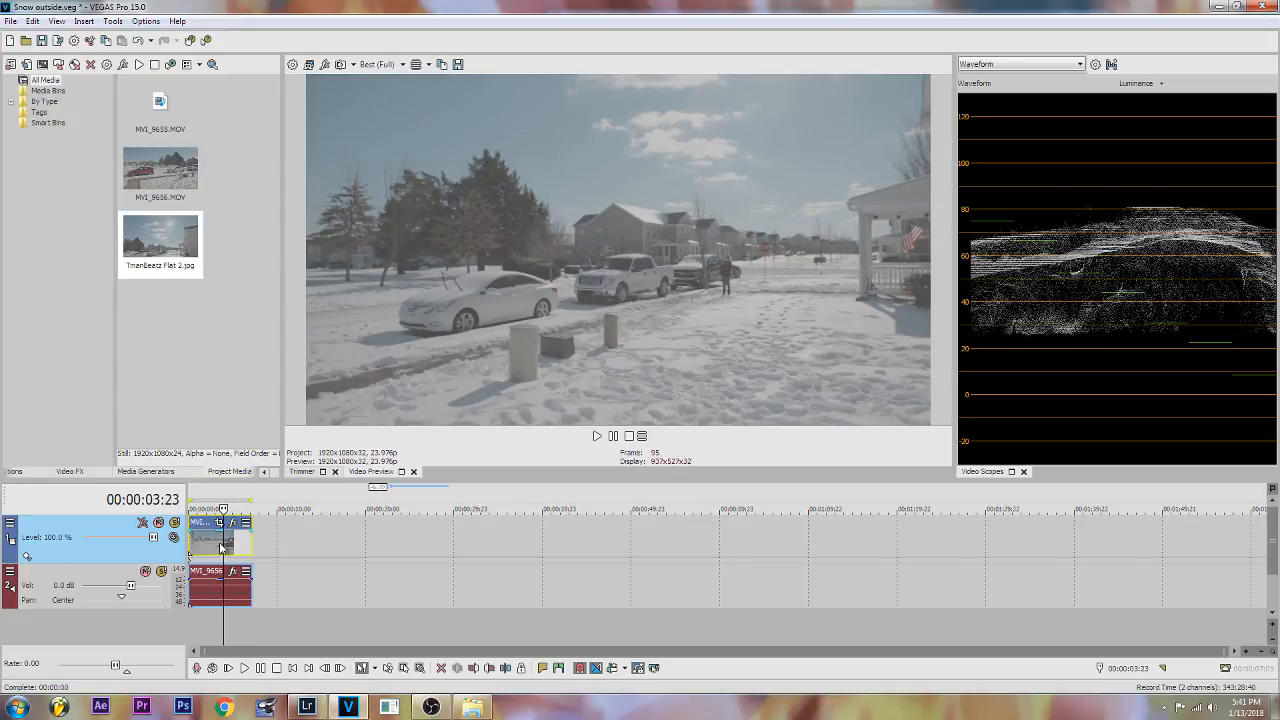
left_click(458, 64)
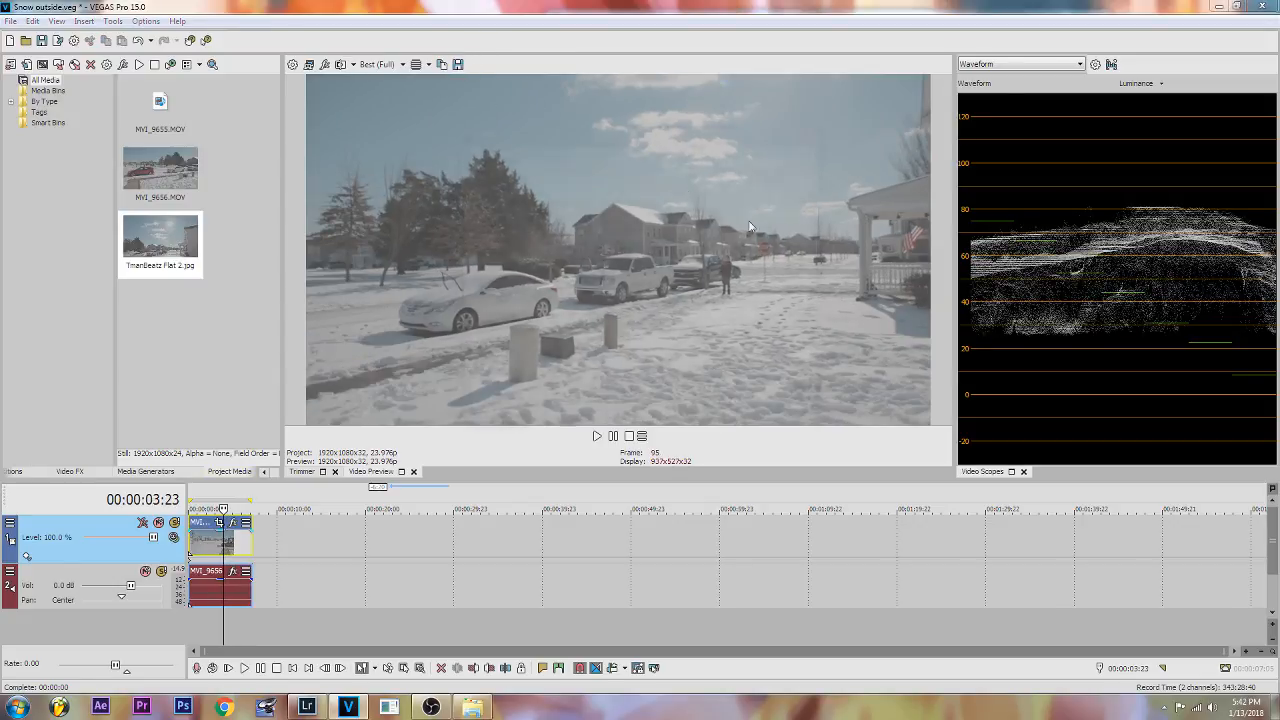
left_click(557, 222)
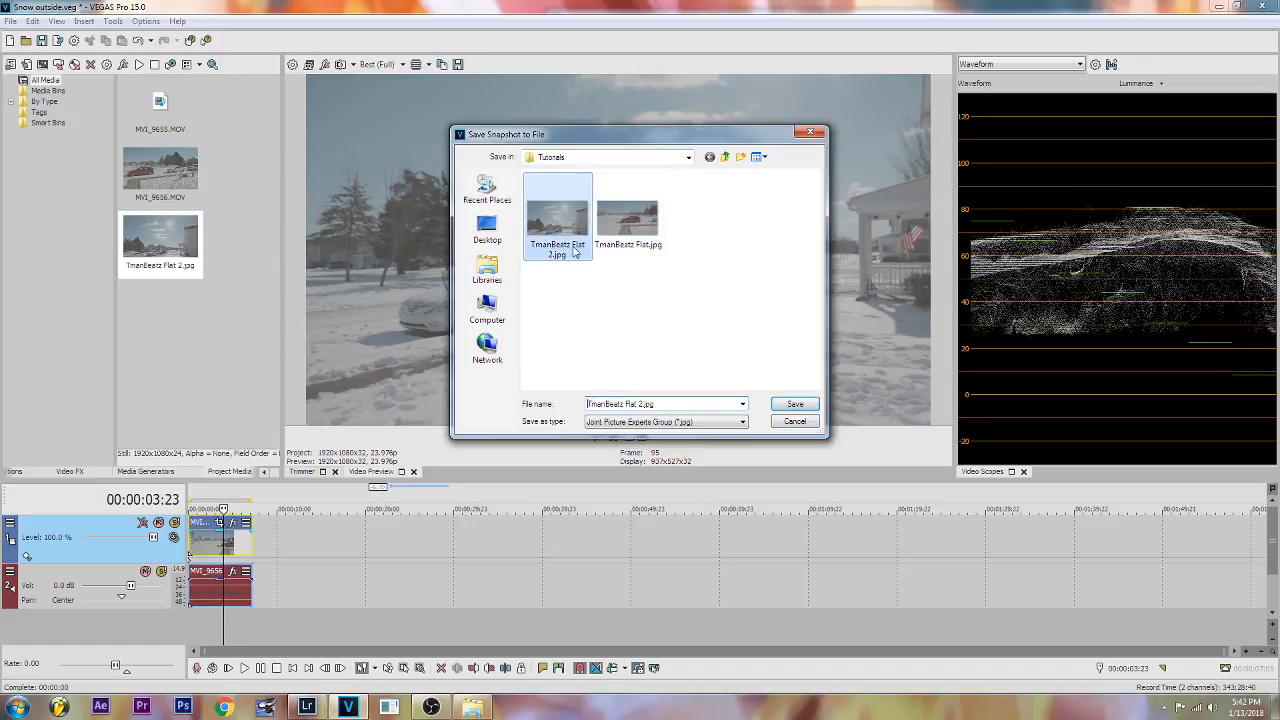
left_click(641, 404)
left_click(640, 404)
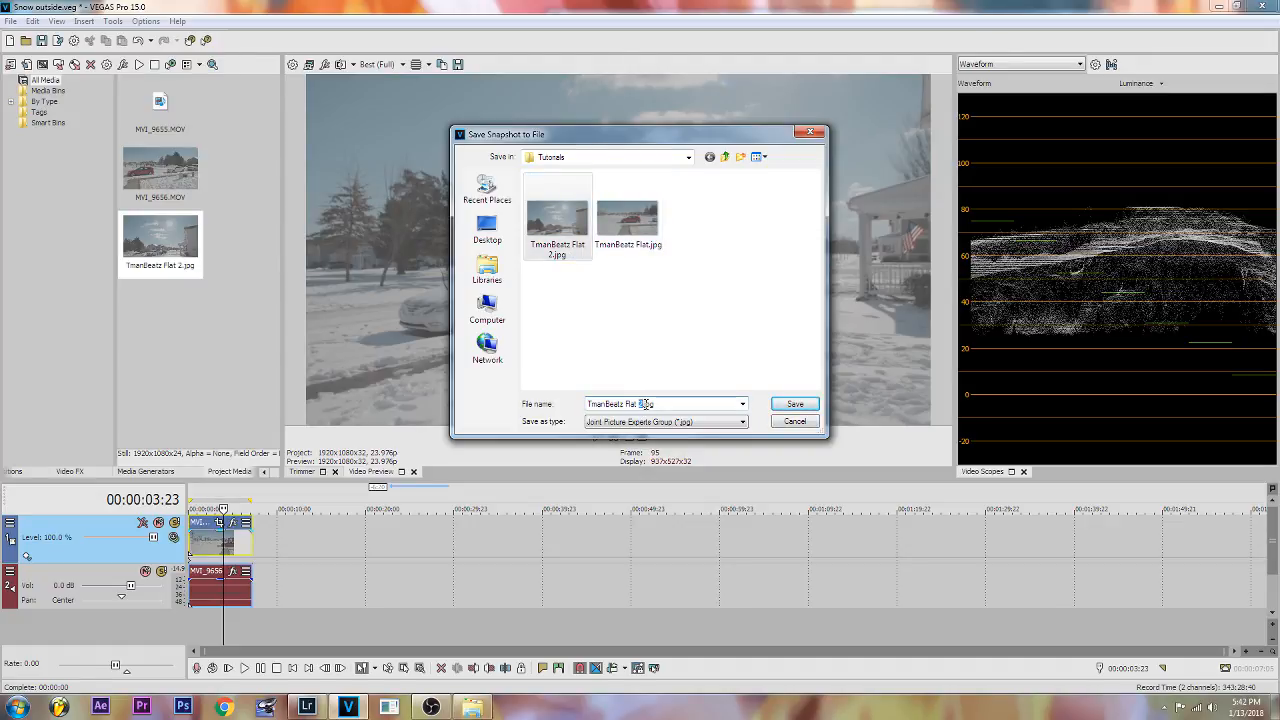
key("Return")
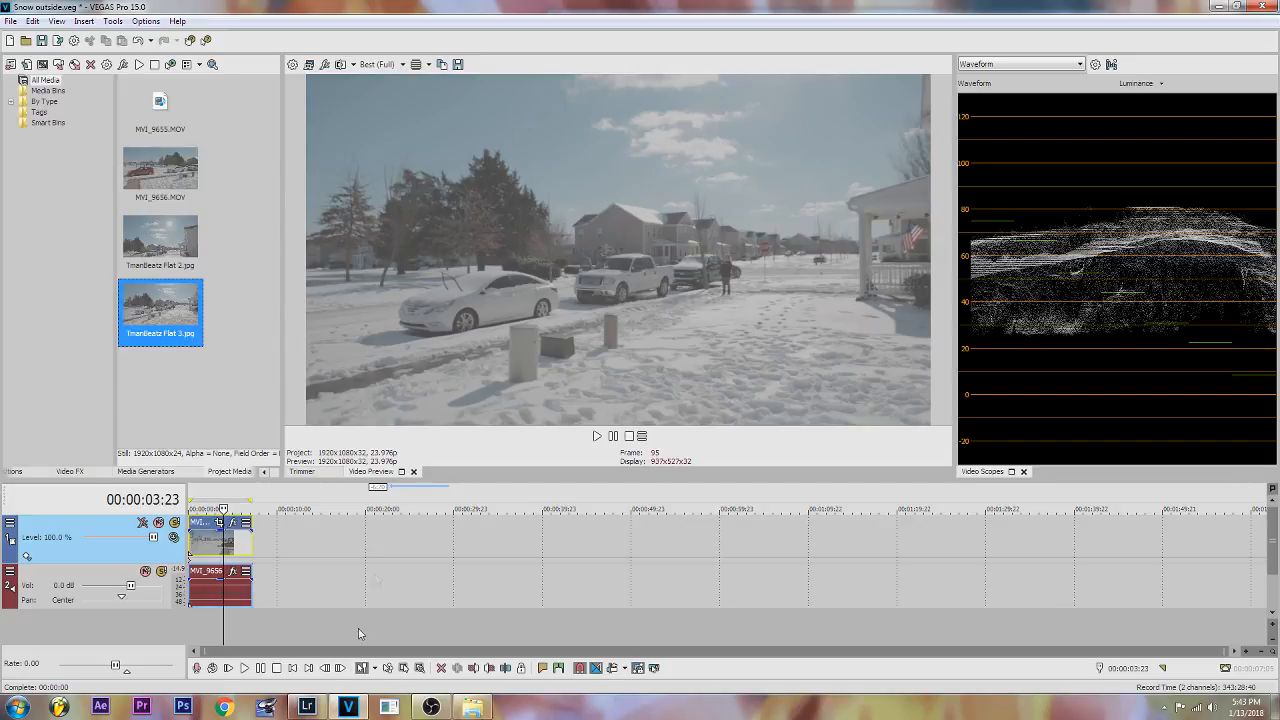
Step: Launch IWLTBAP LUT Generator.exe from the Tutorials folder and move its window off the file names
left_click(476, 707)
left_click(498, 284)
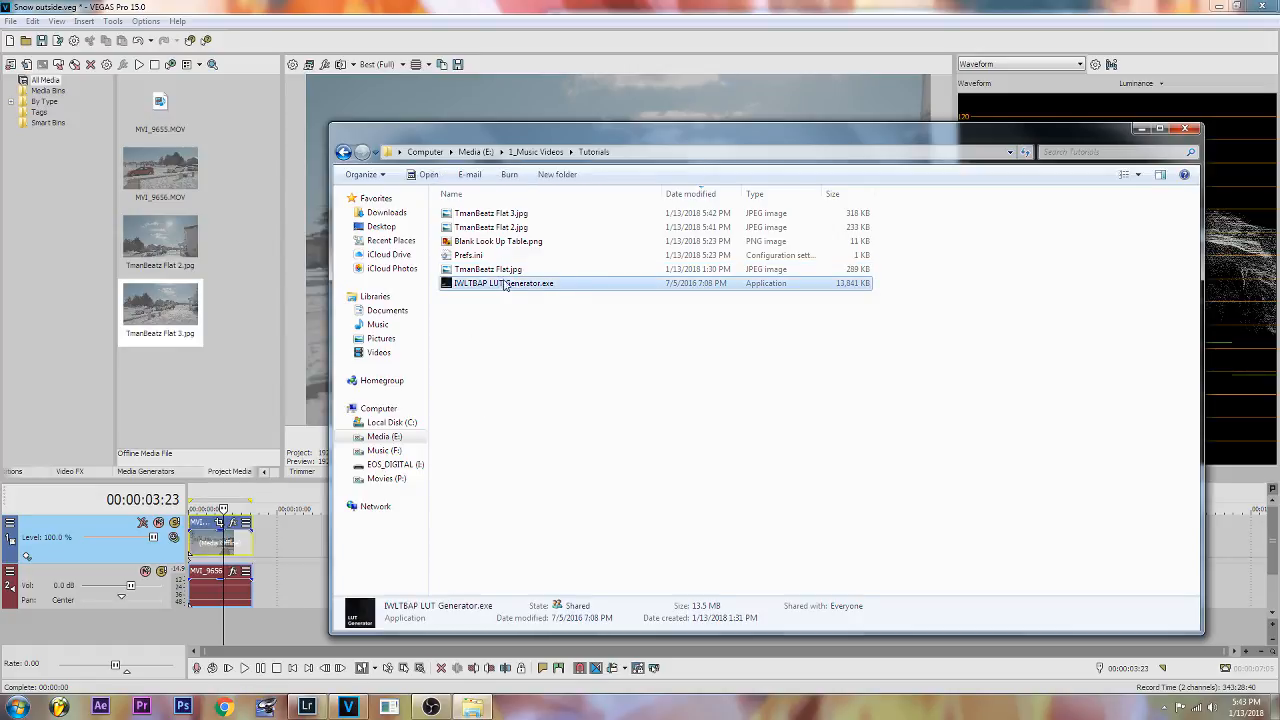
double_click(510, 286)
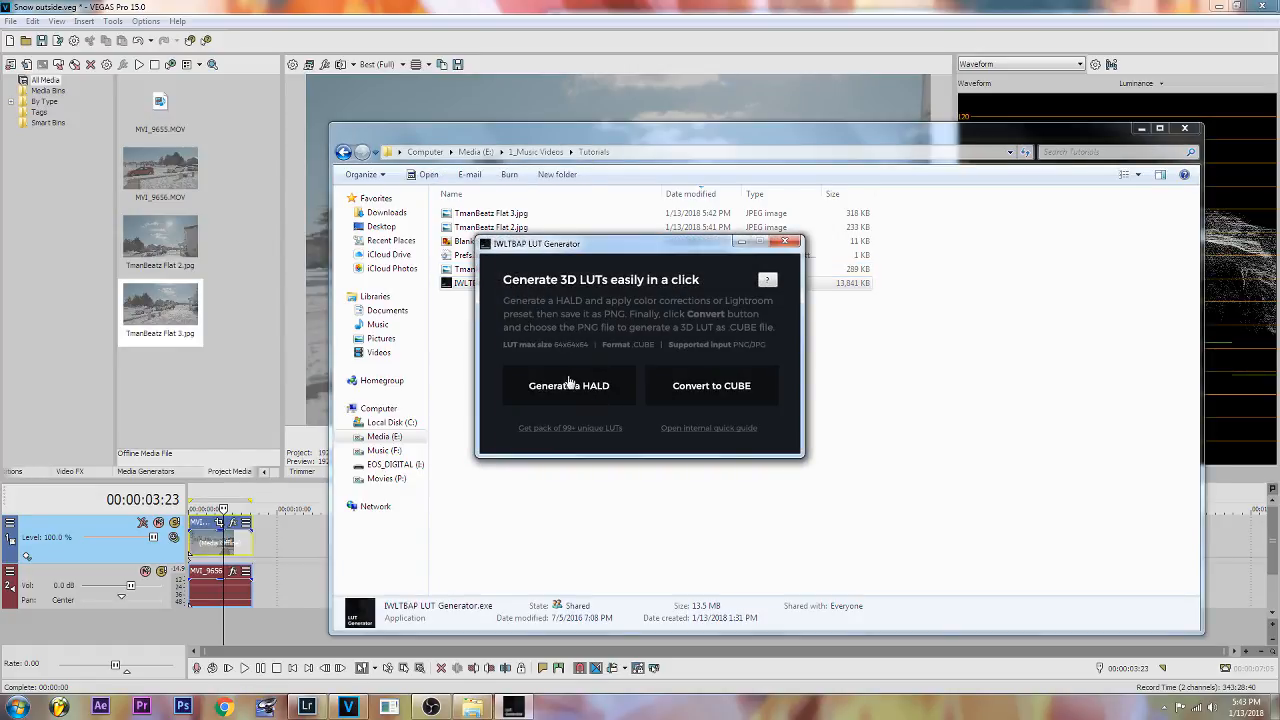
left_click_drag(574, 256, 637, 254)
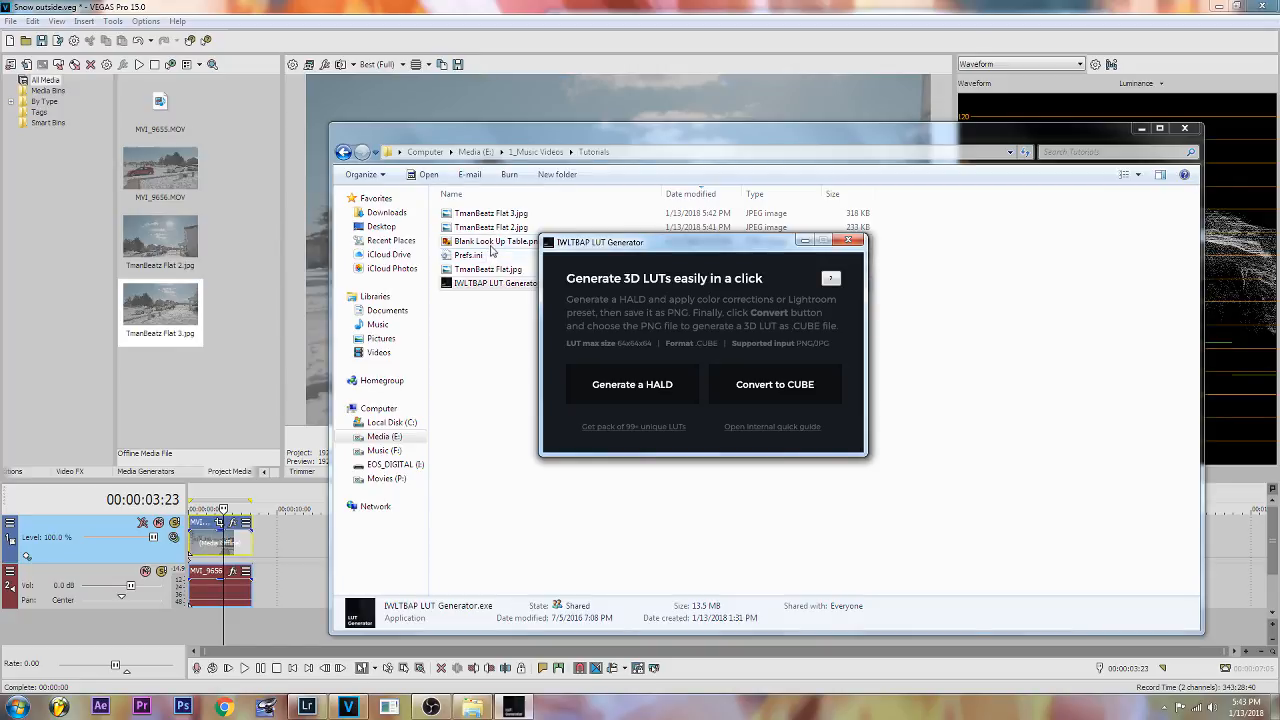
left_click(646, 396)
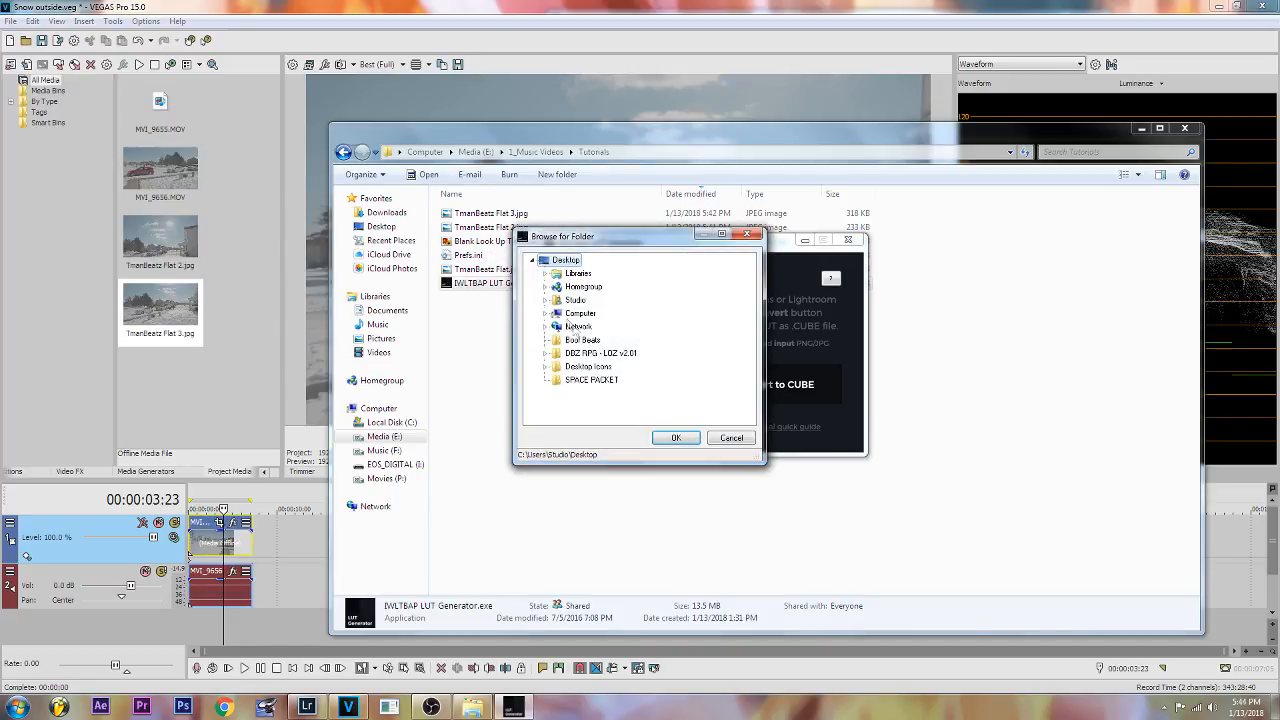
left_click(545, 313)
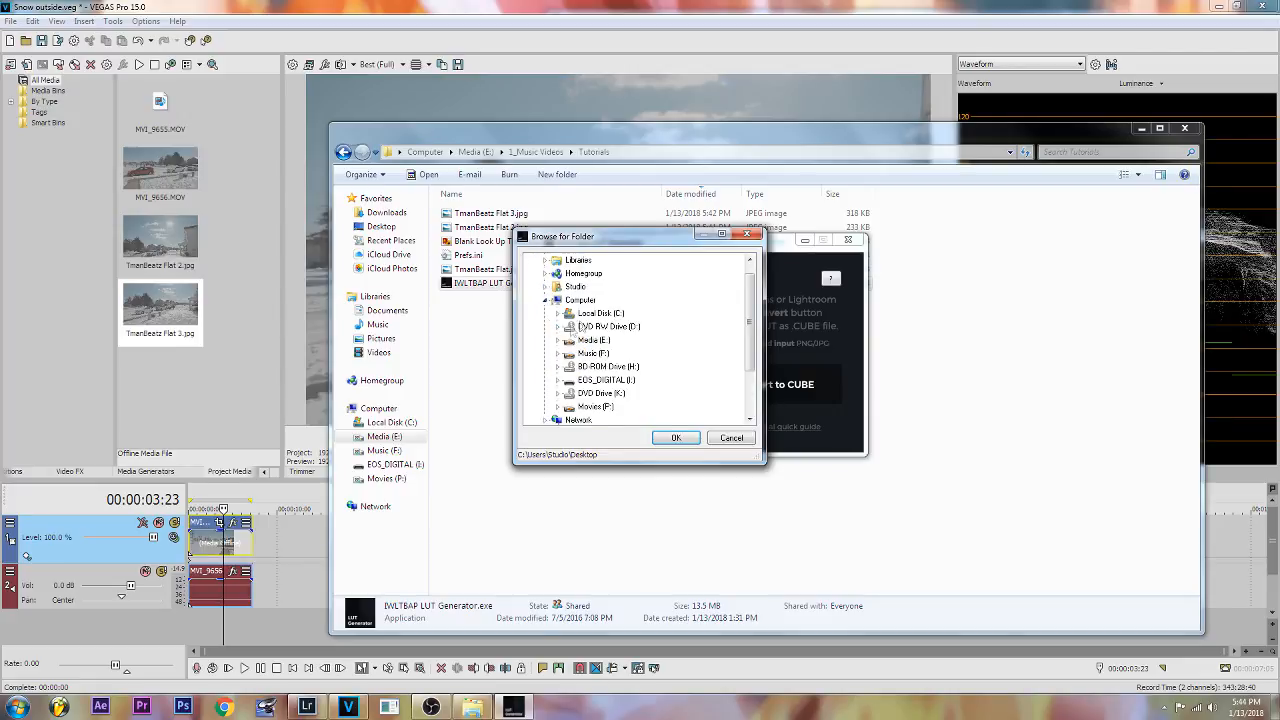
left_click(745, 235)
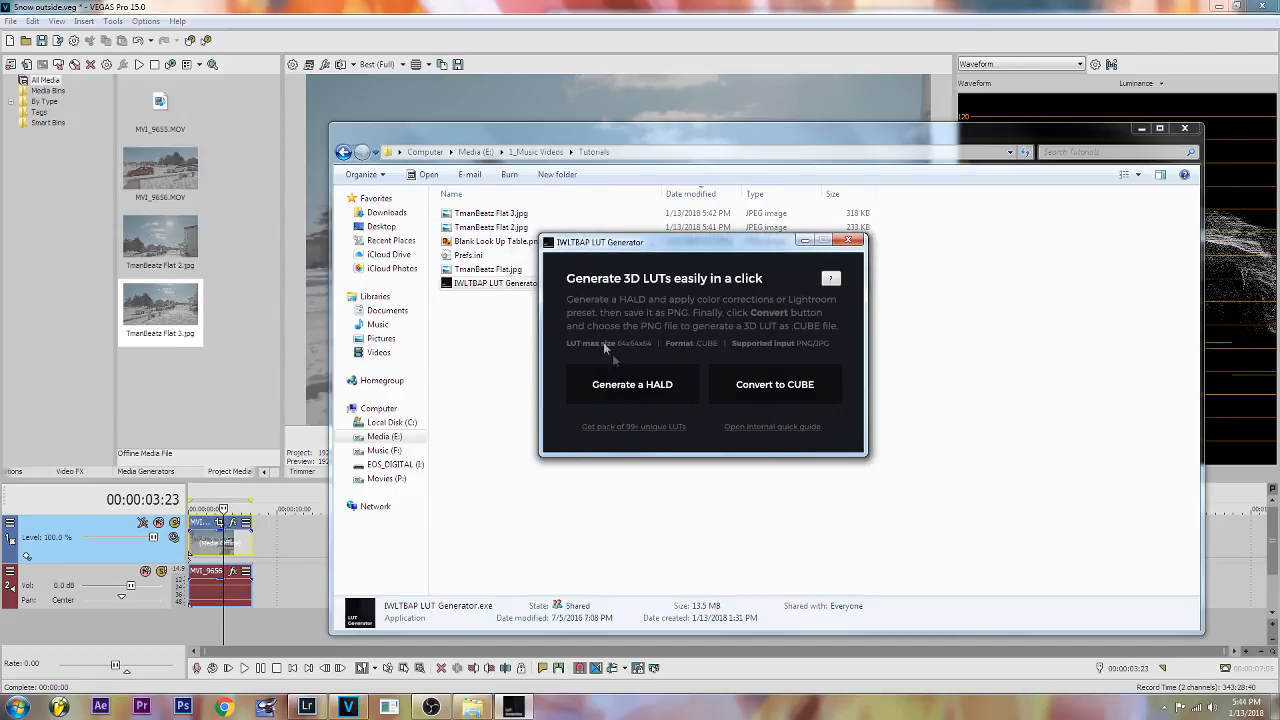
Step: Locate Blank Look Up Table.png, check the LUT size options in the LUT Generator's preferences, and close the generator
left_click(497, 245)
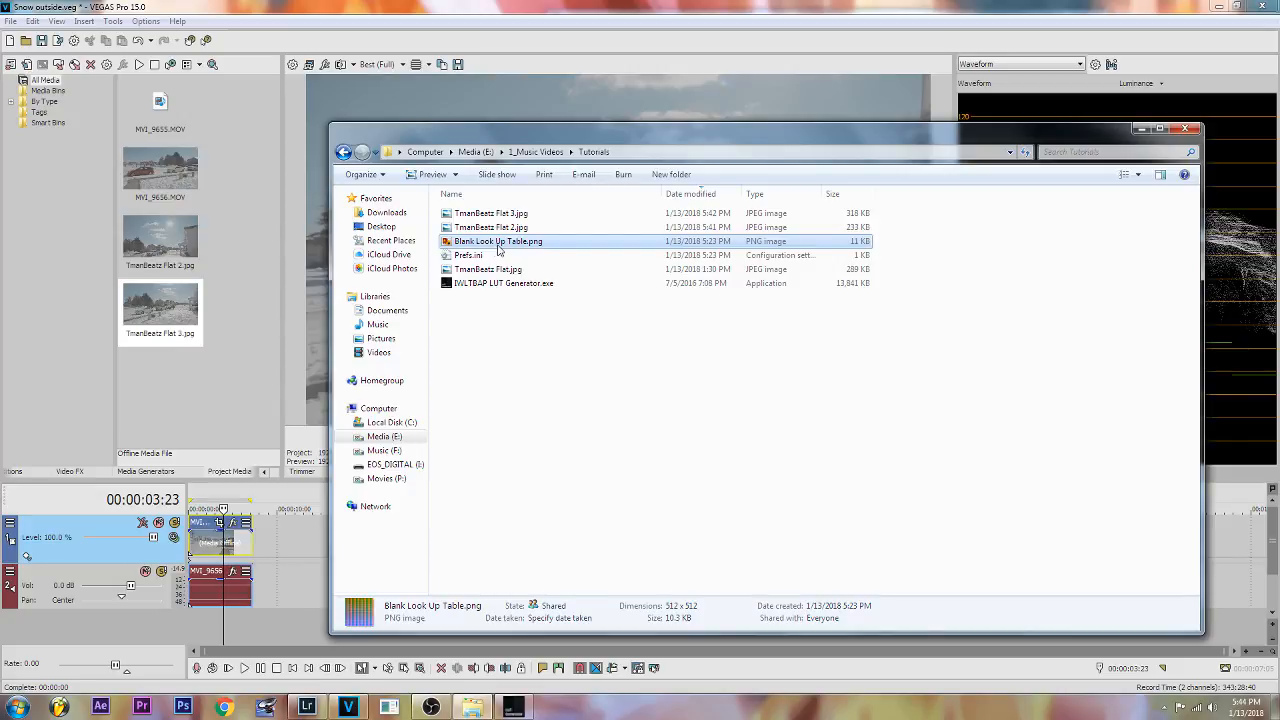
left_click(526, 703)
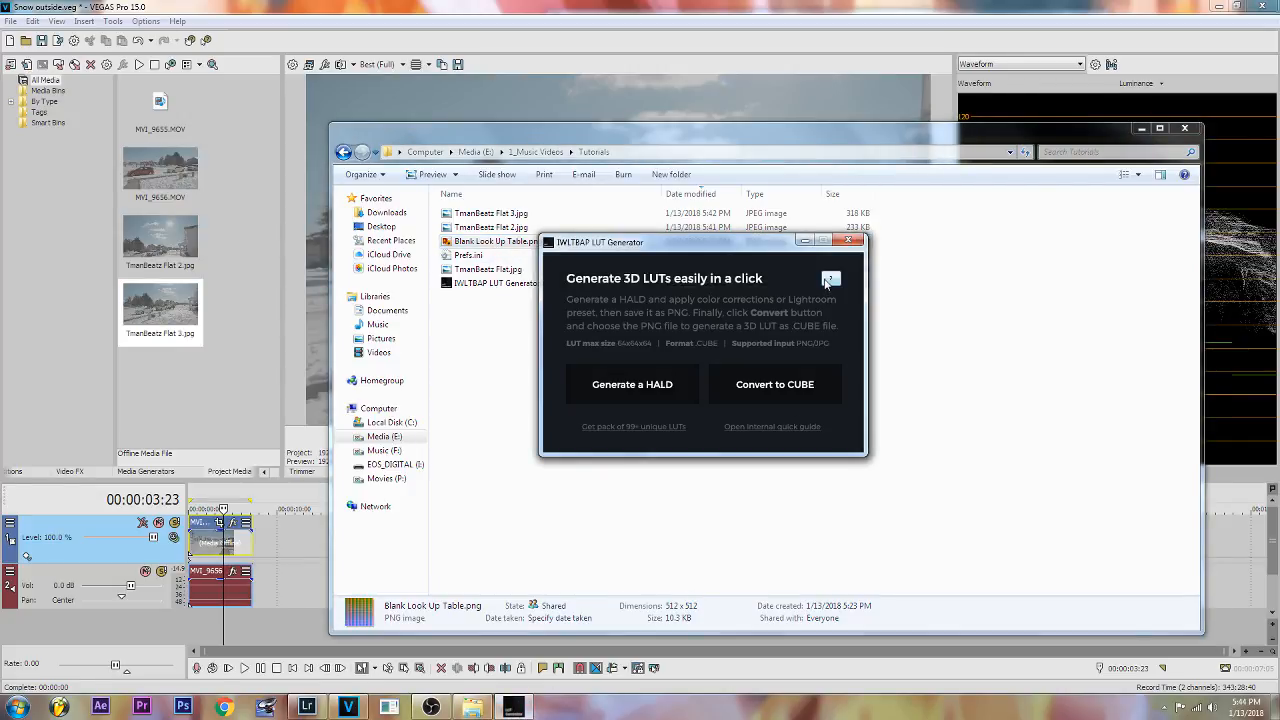
left_click(829, 280)
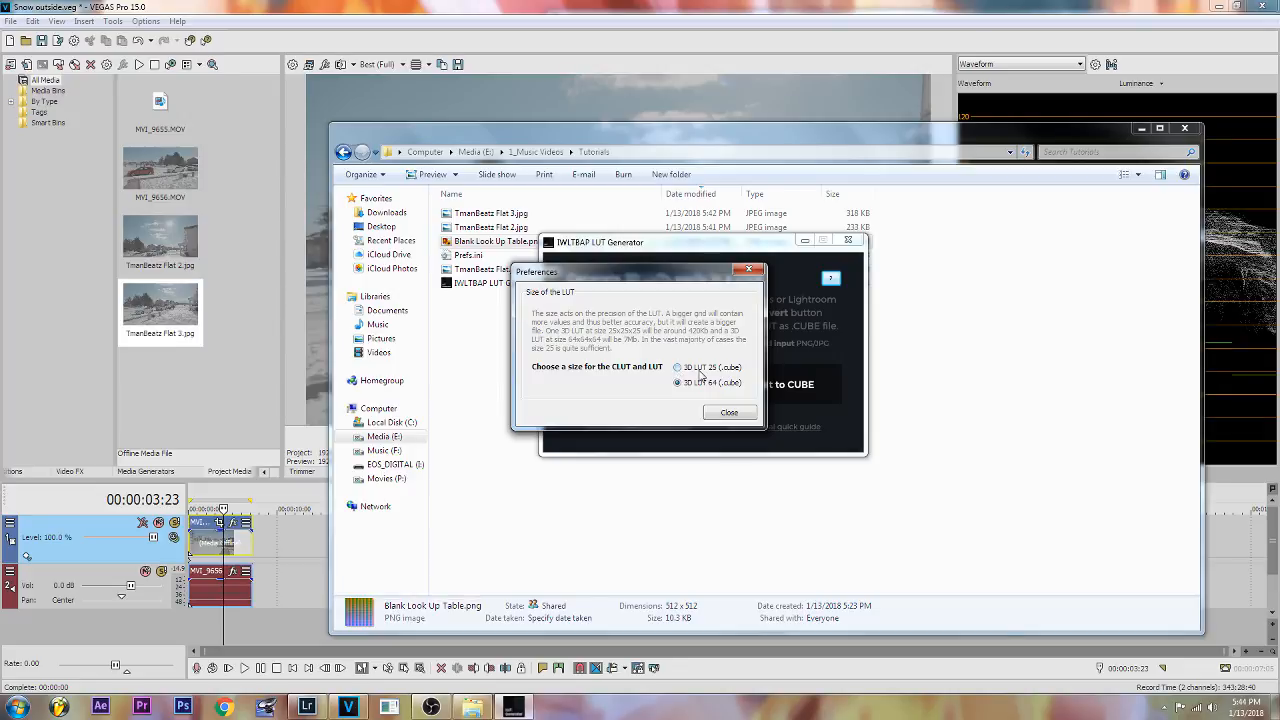
left_click(746, 412)
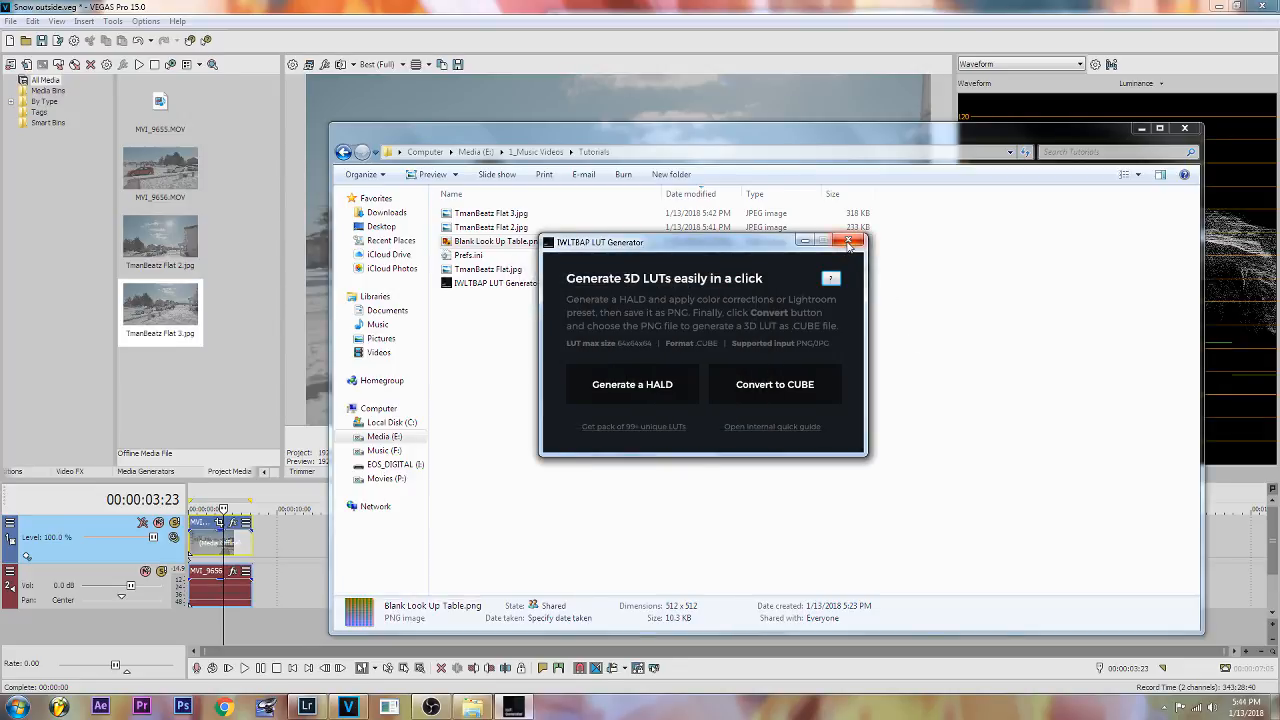
left_click(848, 243)
Step: Switch to Lightroom and add the photos from the Tutorials folder in 1_Music Videos on Media (E:) to the catalog
left_click(308, 707)
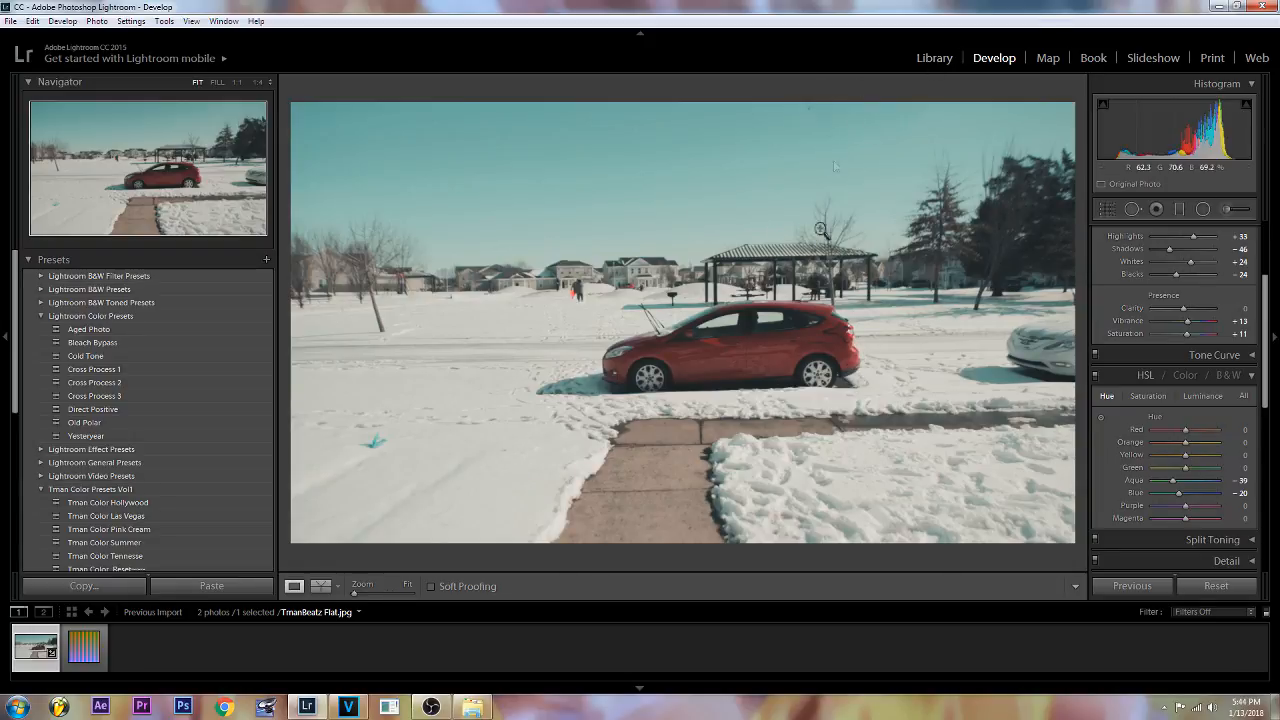
scroll(1259, 330, "up", 3)
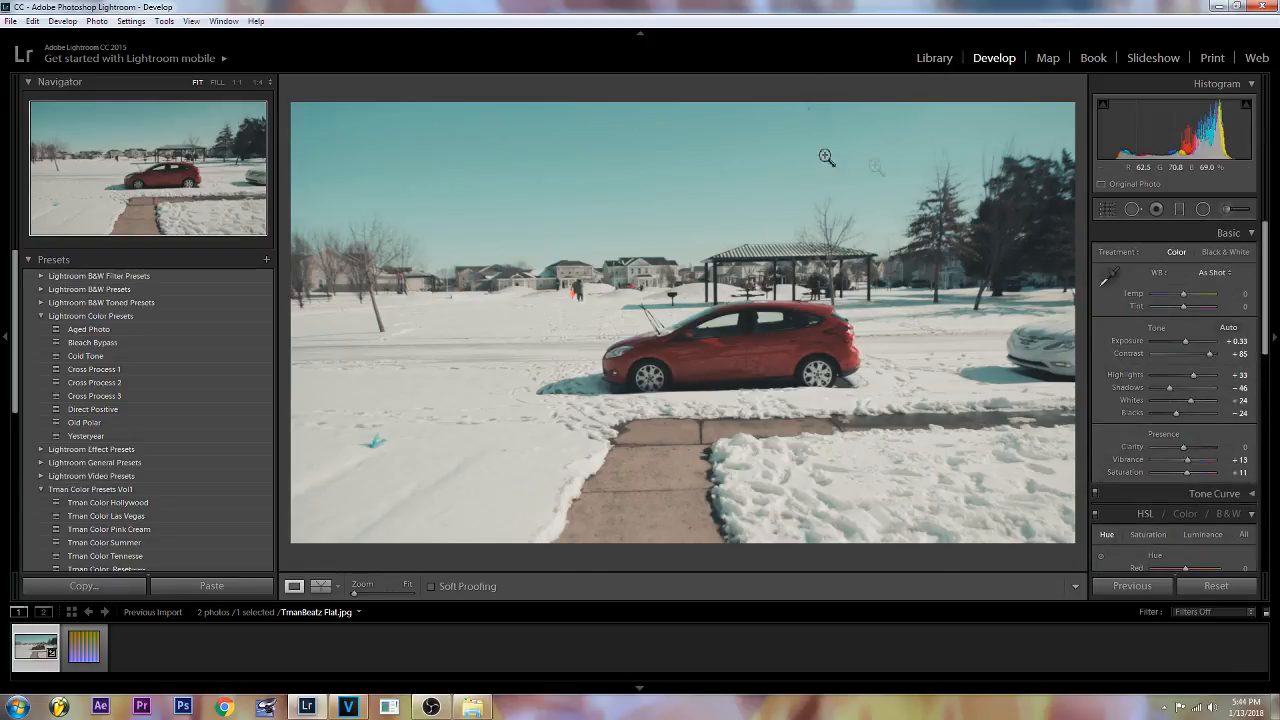
left_click(930, 60)
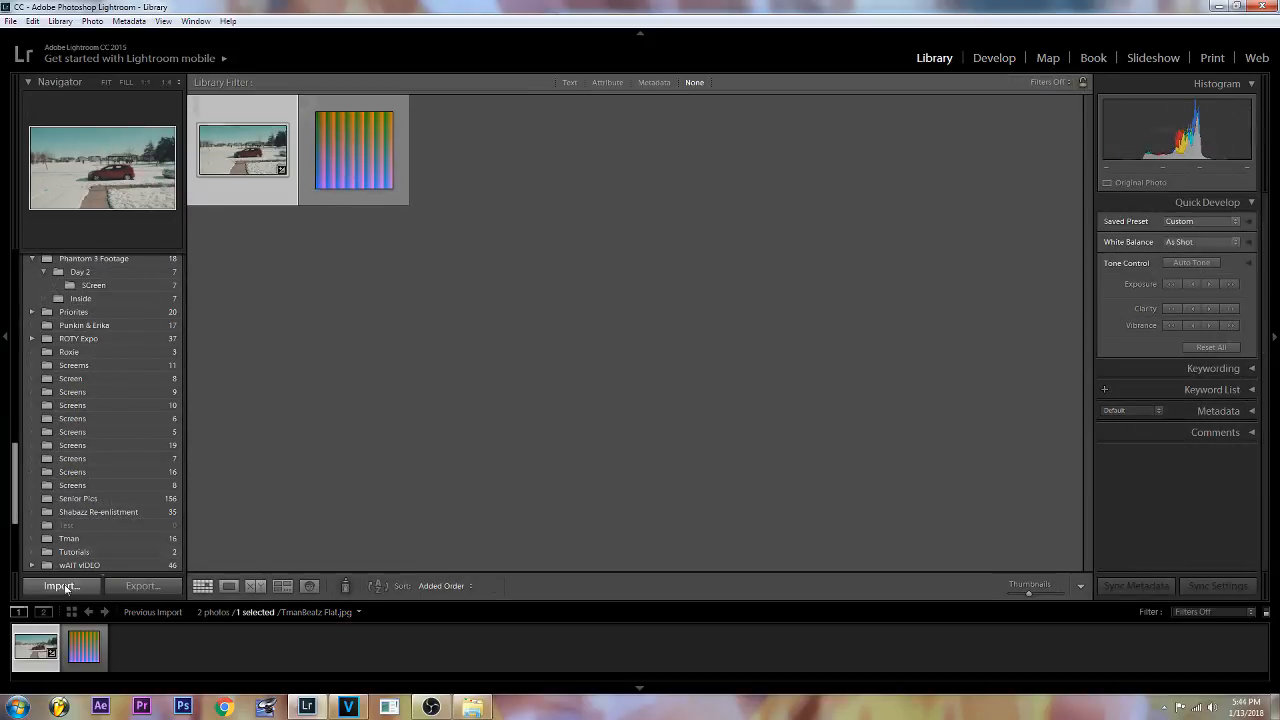
left_click(66, 589)
left_click(61, 587)
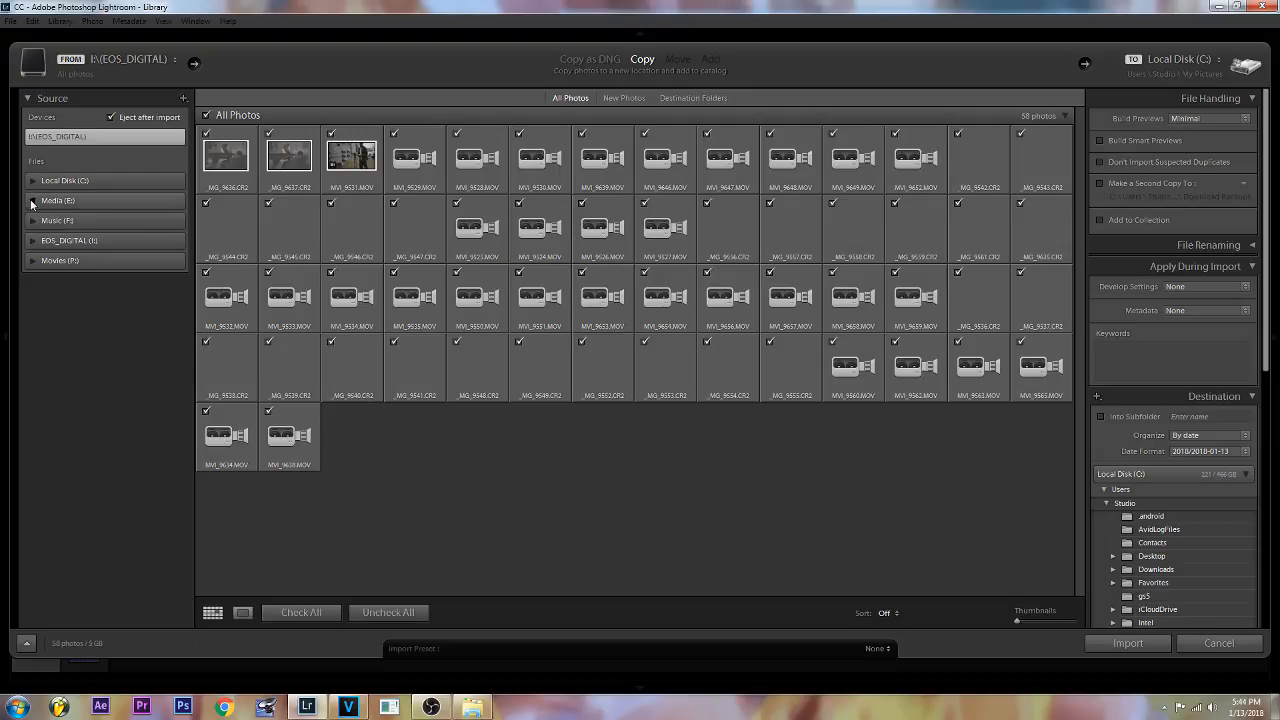
left_click(33, 200)
left_click(37, 217)
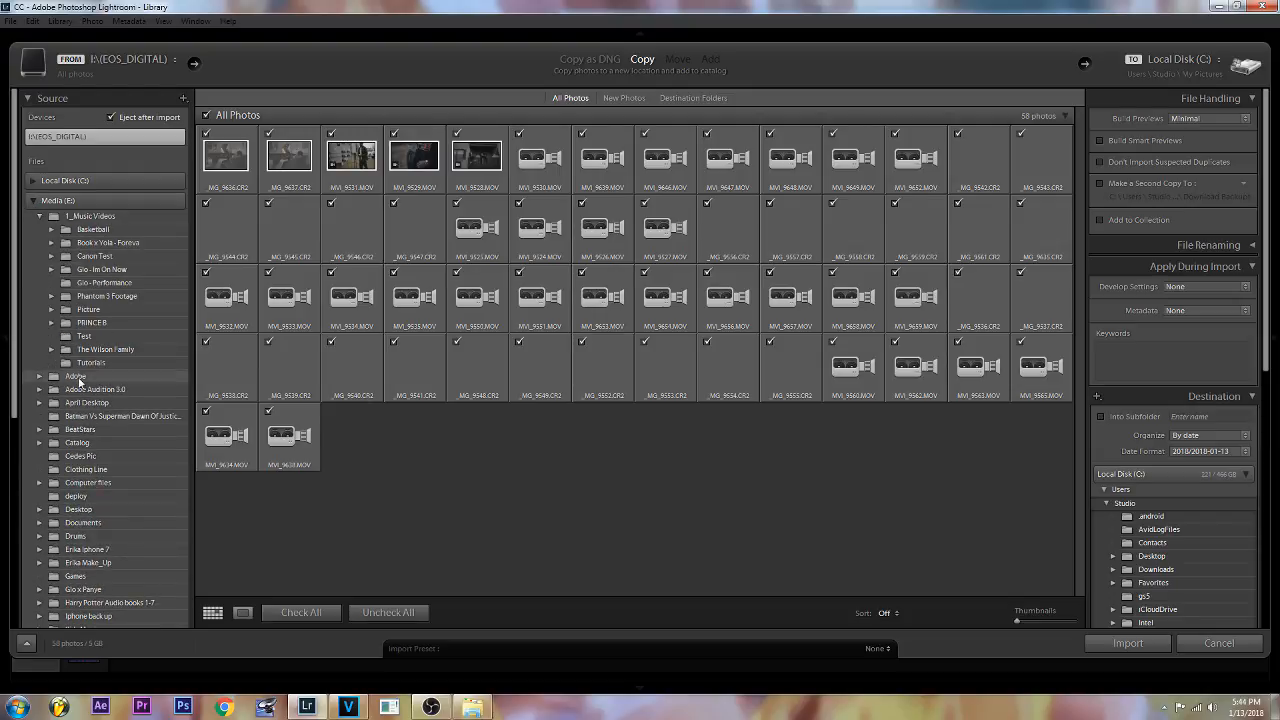
left_click(88, 363)
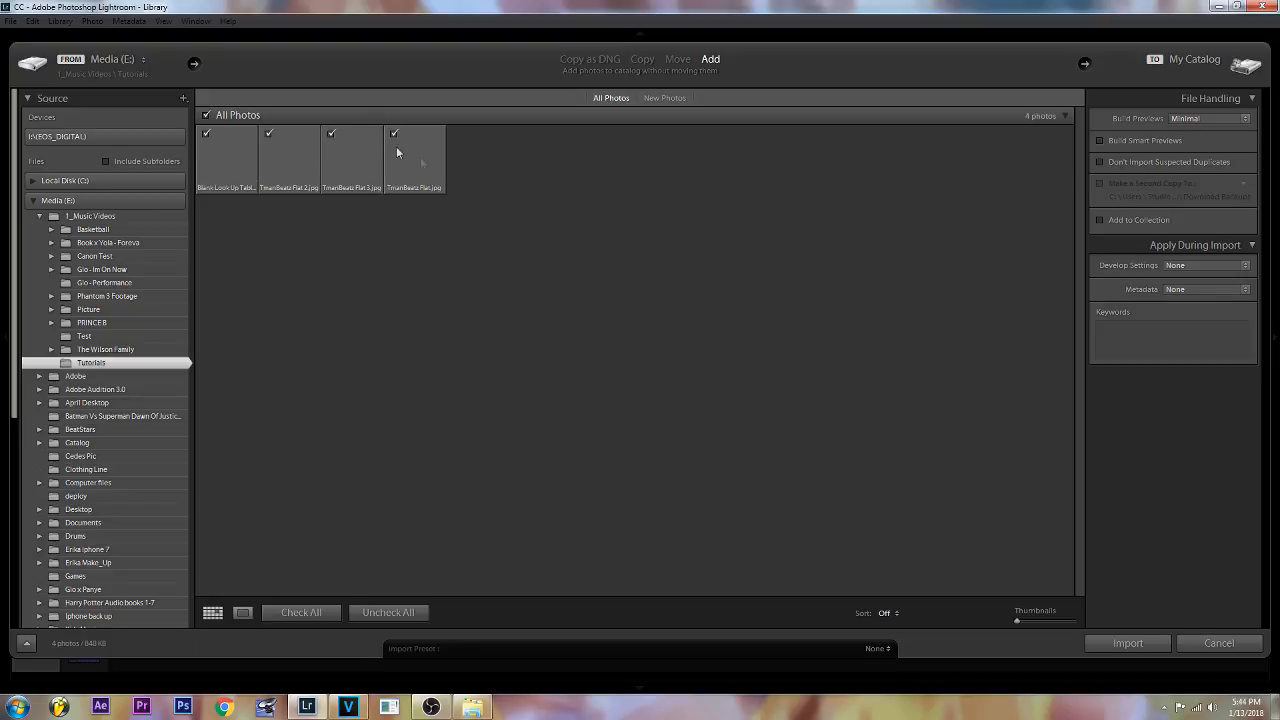
left_click(1133, 643)
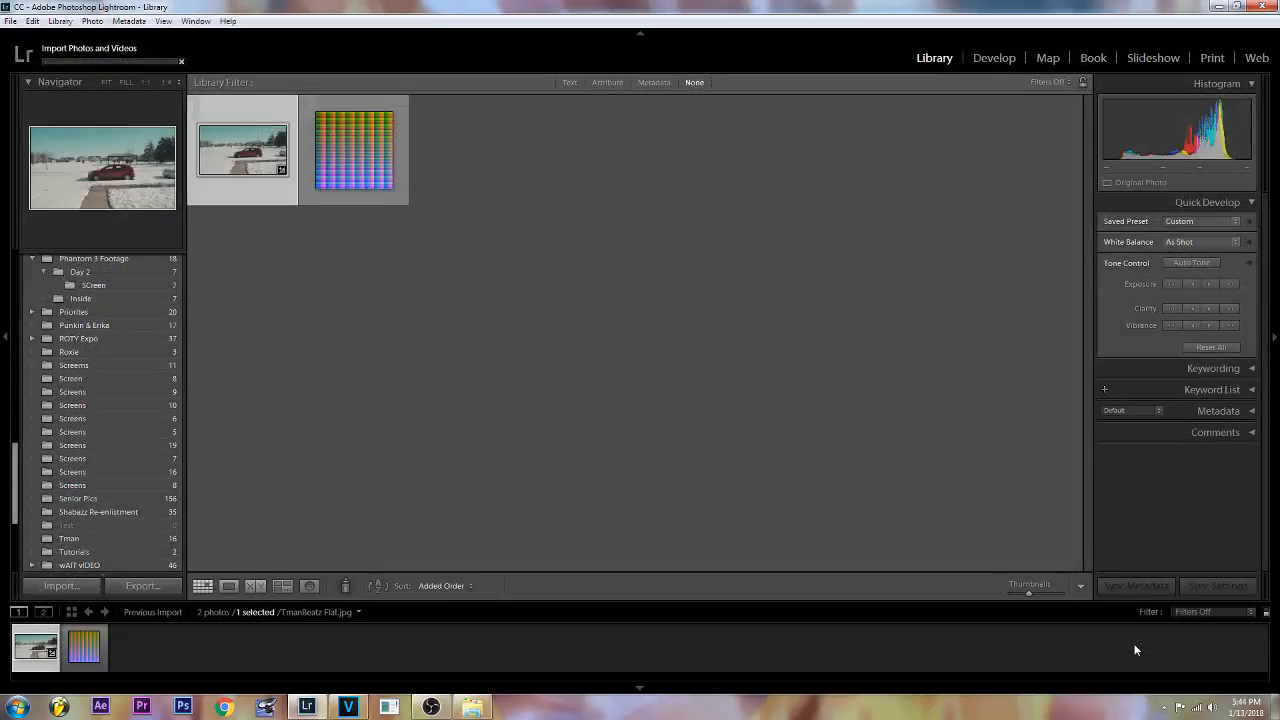
left_click(990, 58)
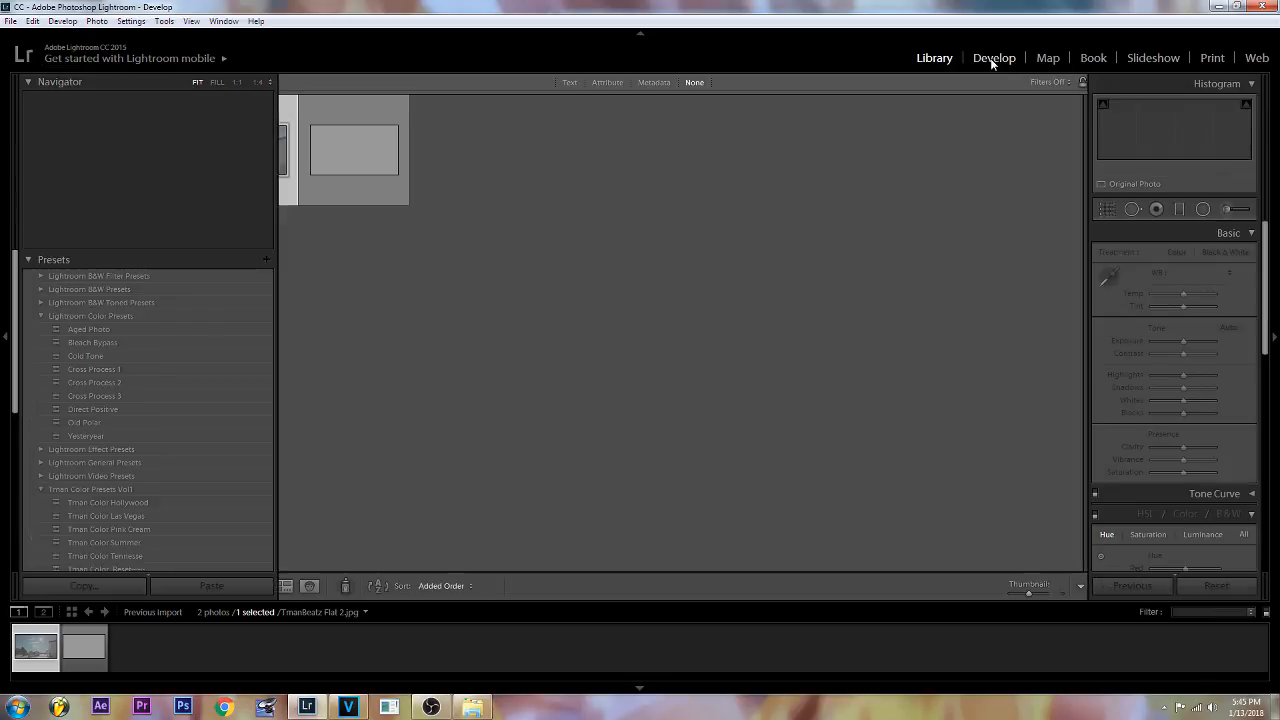
left_click(934, 57)
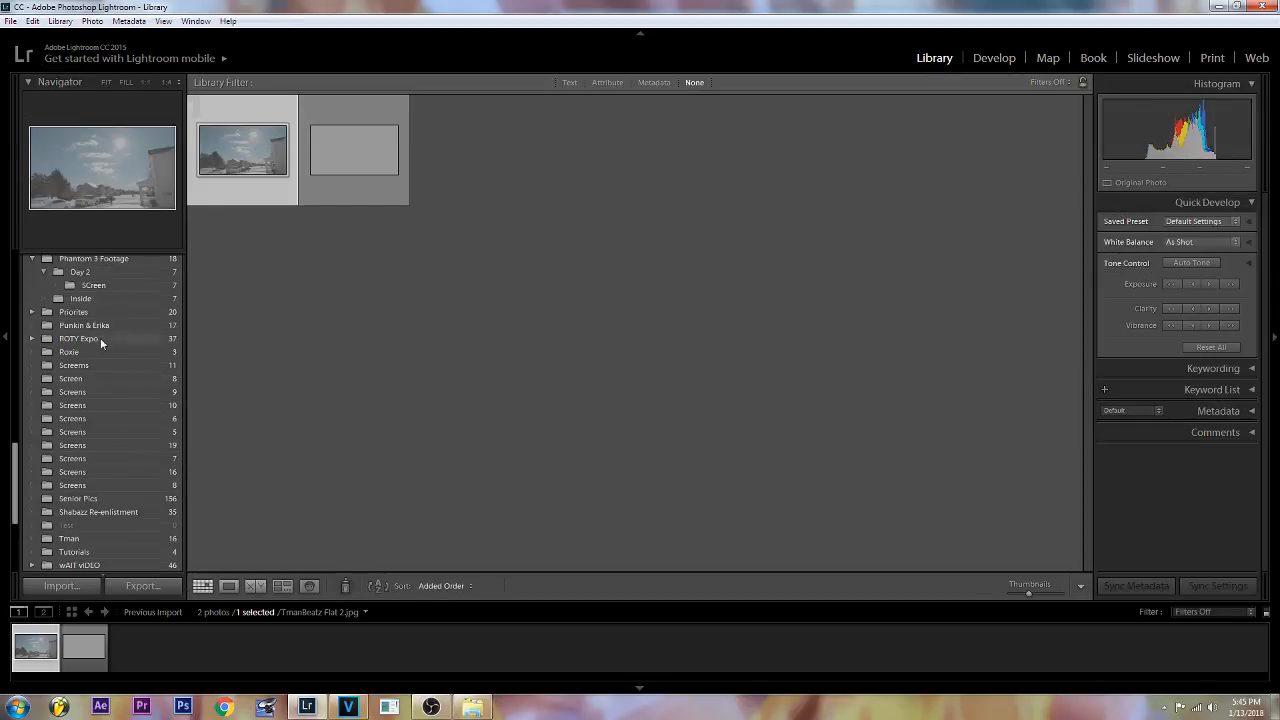
Step: Open the Tutorials folder's photos in Develop and move Blank Look Up Table.png to the end of the filmstrip
scroll(105, 420, "down", 3)
left_click(75, 471)
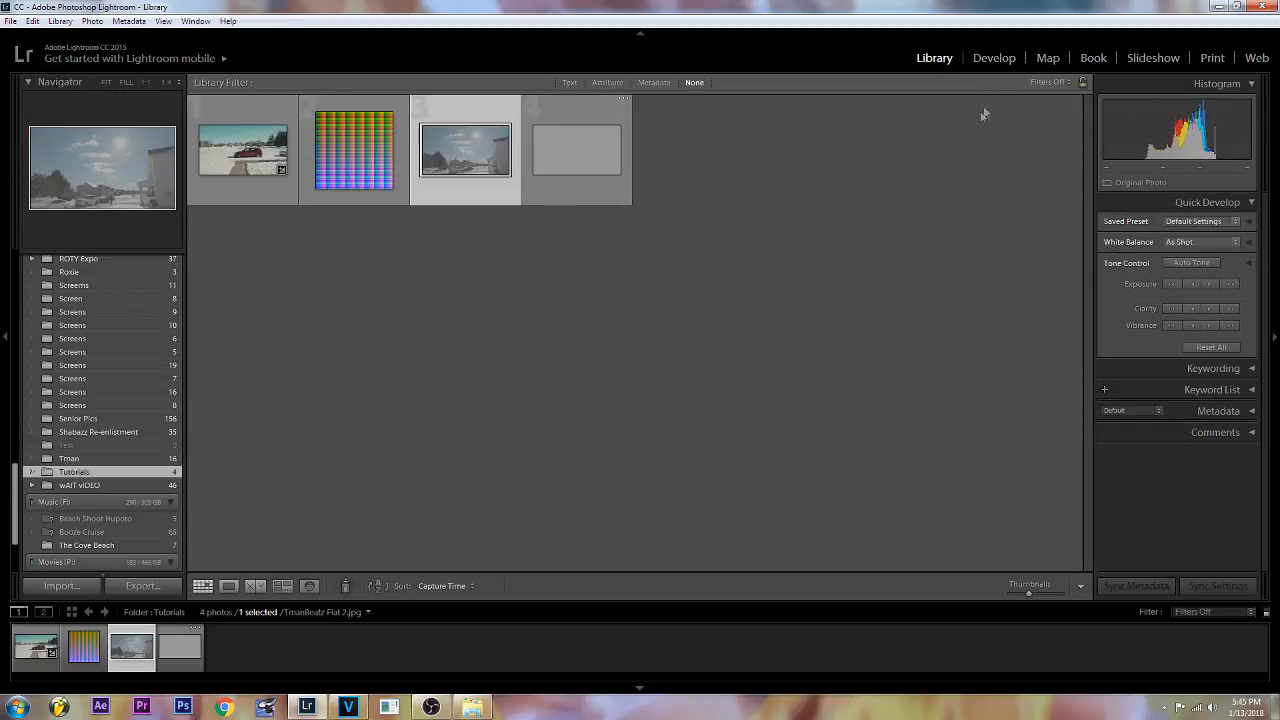
left_click(993, 57)
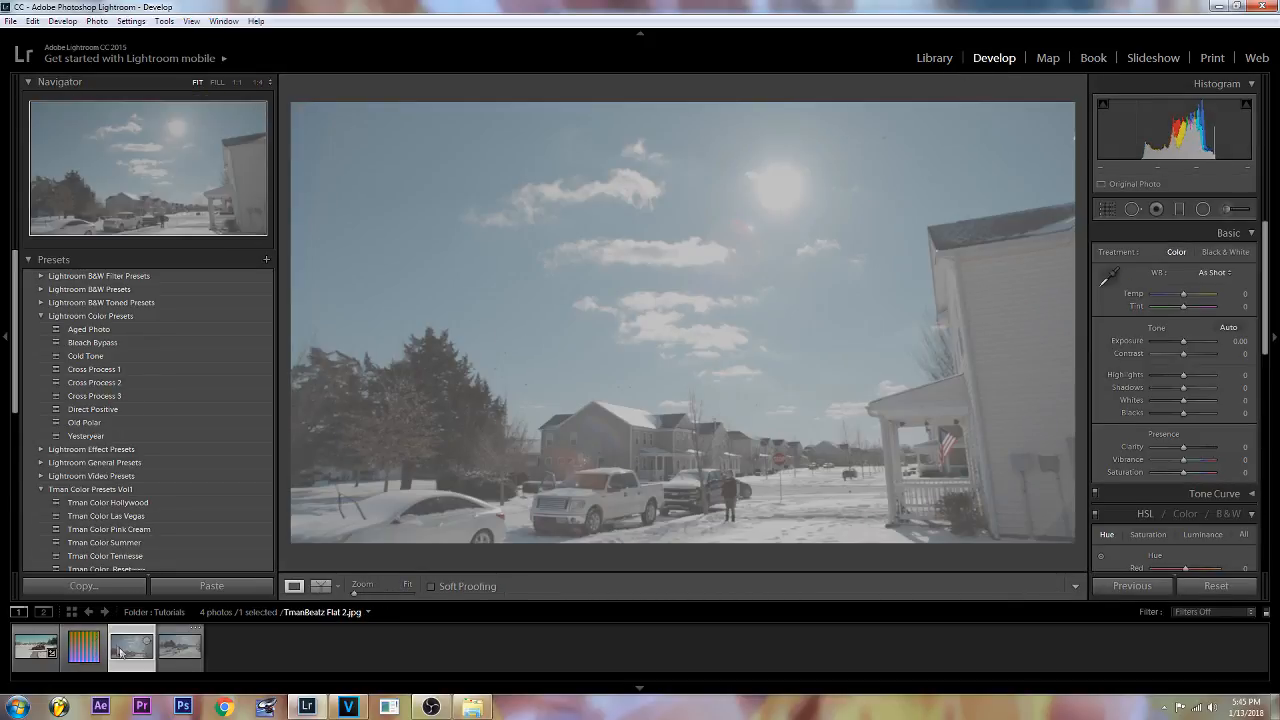
left_click(40, 648)
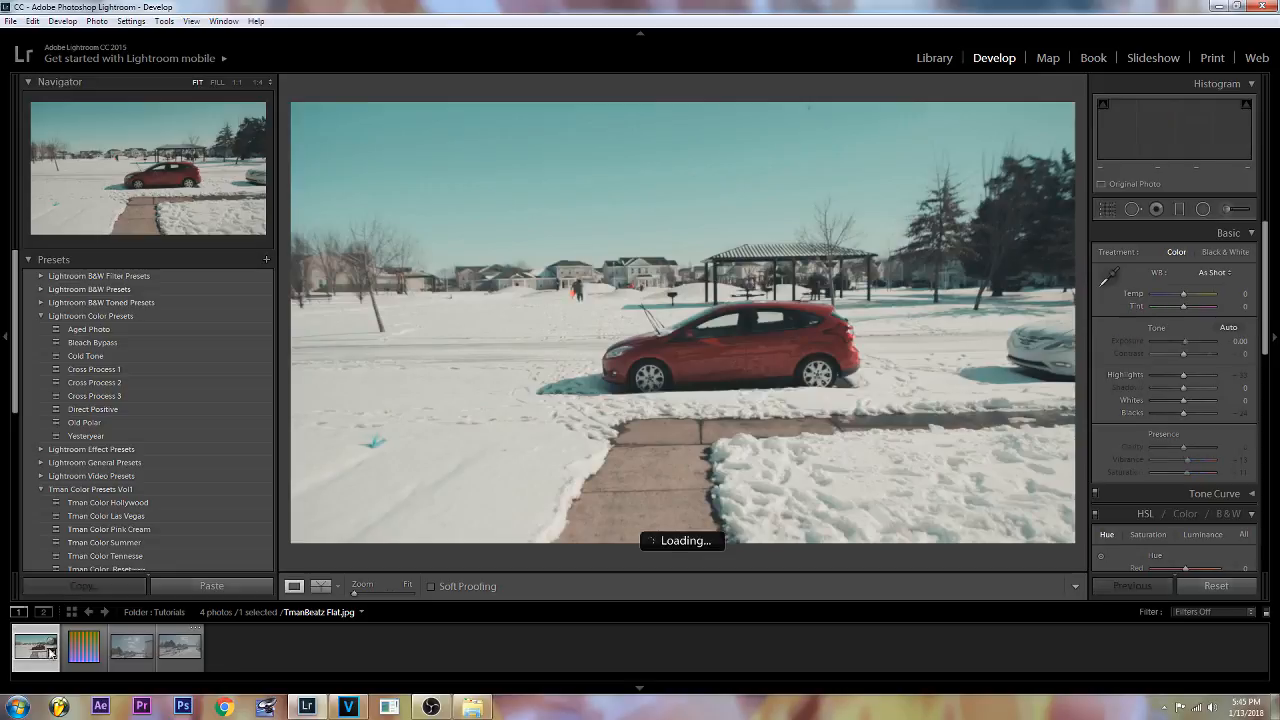
left_click_drag(83, 651, 226, 649)
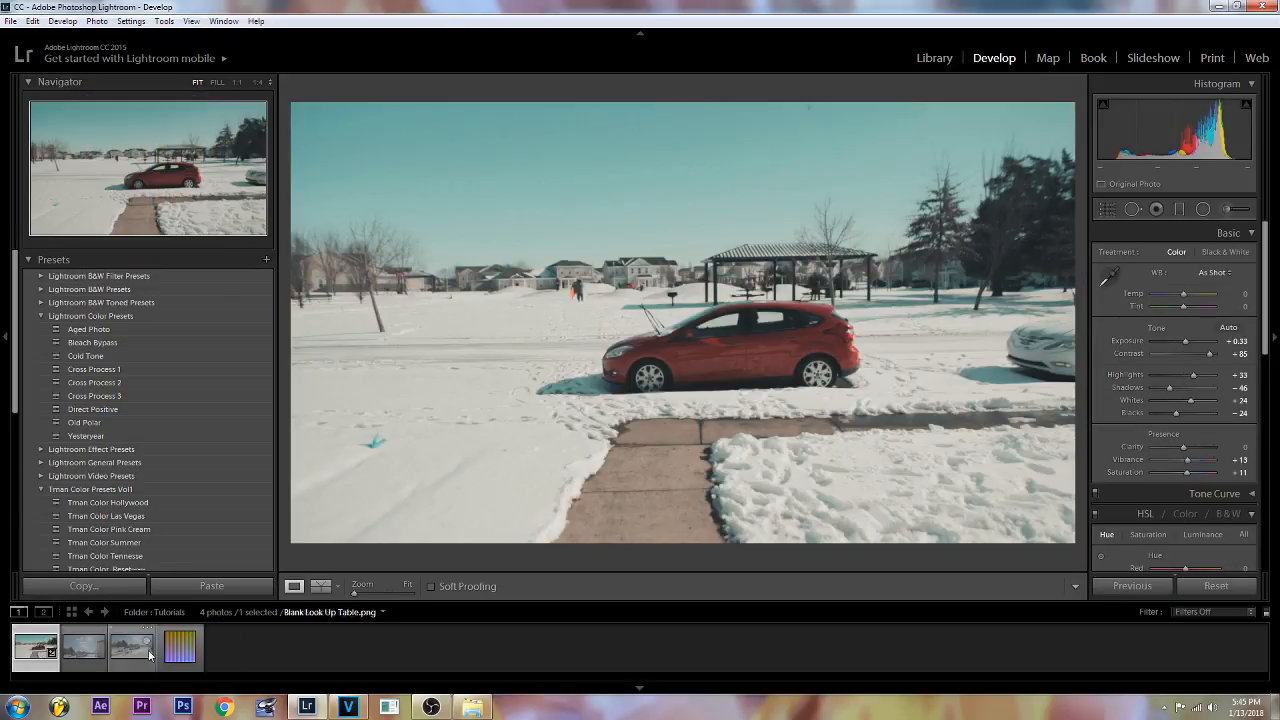
Step: Reset all develop settings of TmanBeatz Flat.jpg
right_click(641, 292)
mouse_move(660, 296)
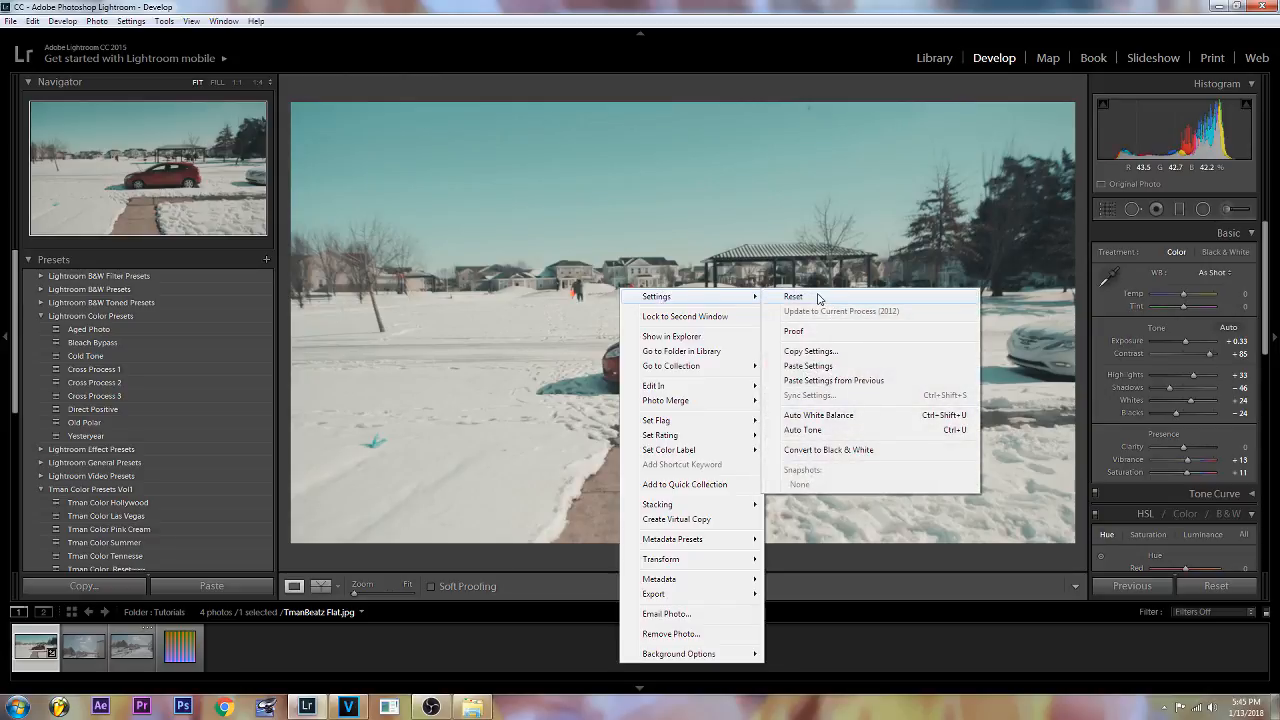
left_click(818, 296)
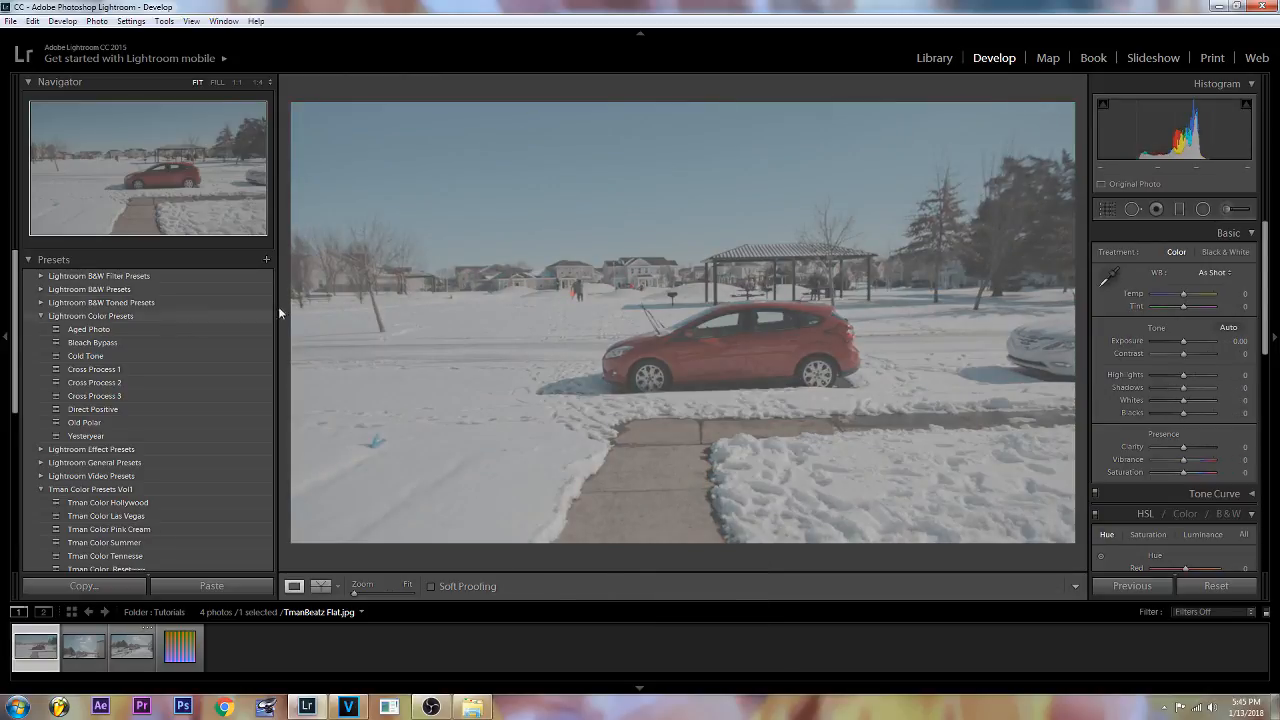
Step: Hide the Navigator and Presets area, compare the three snapshots, and select TmanBeatz Flat 2.jpg for grading
left_click(4, 338)
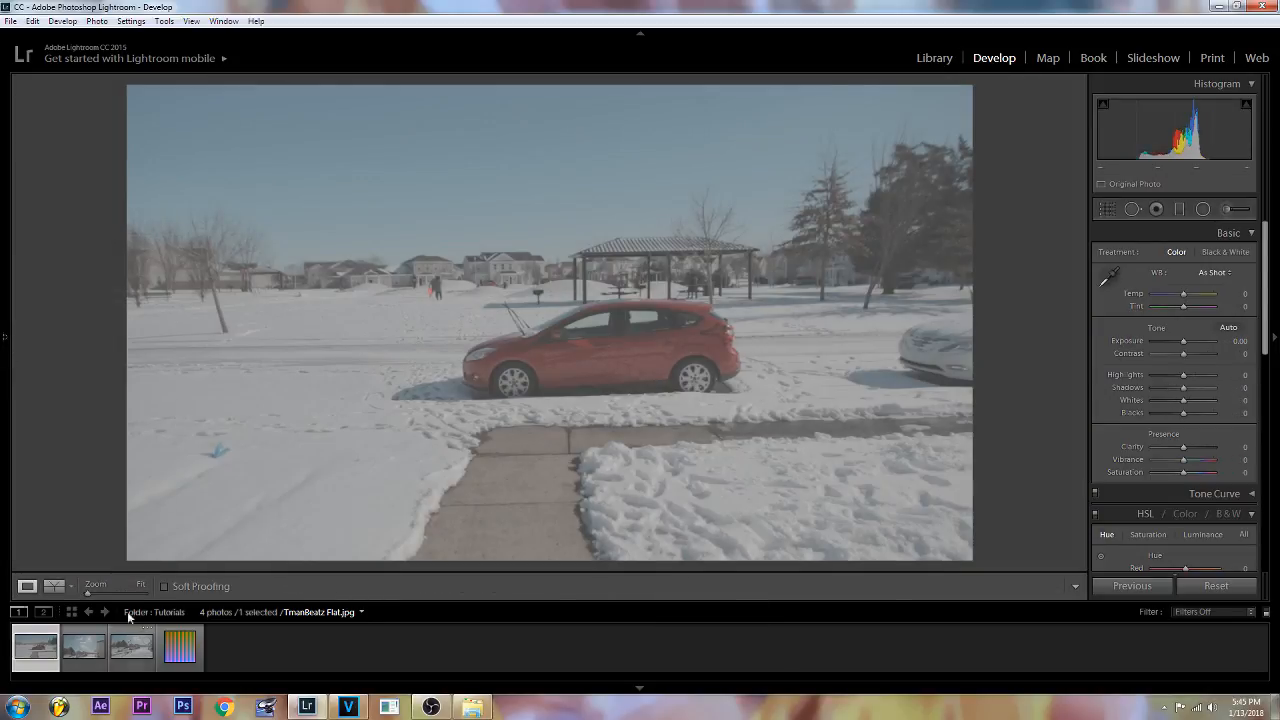
left_click(80, 651)
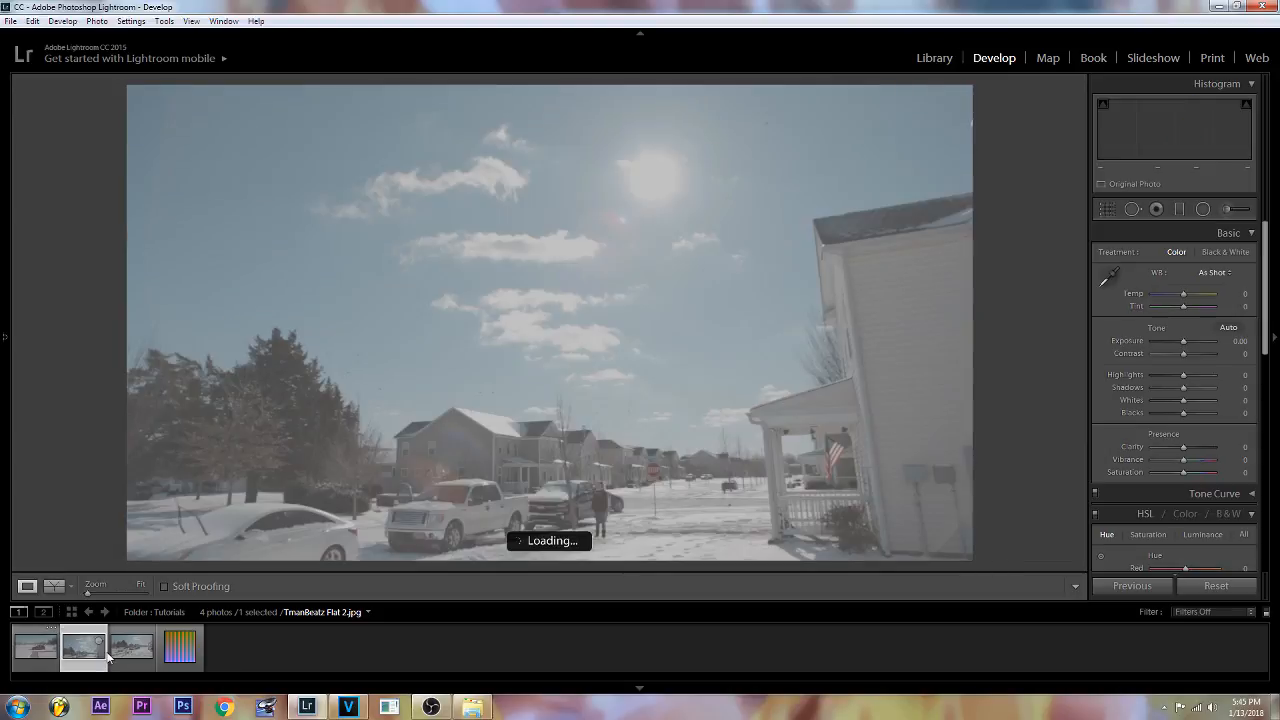
left_click(115, 650)
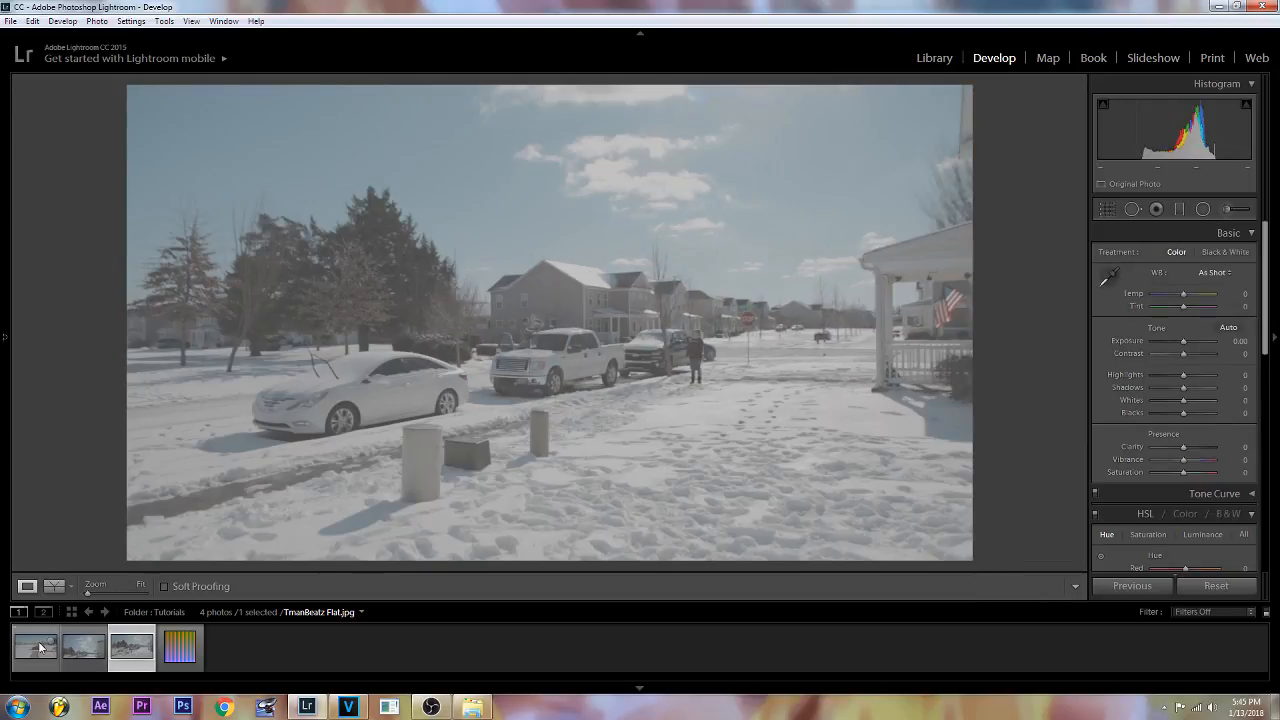
left_click(36, 648)
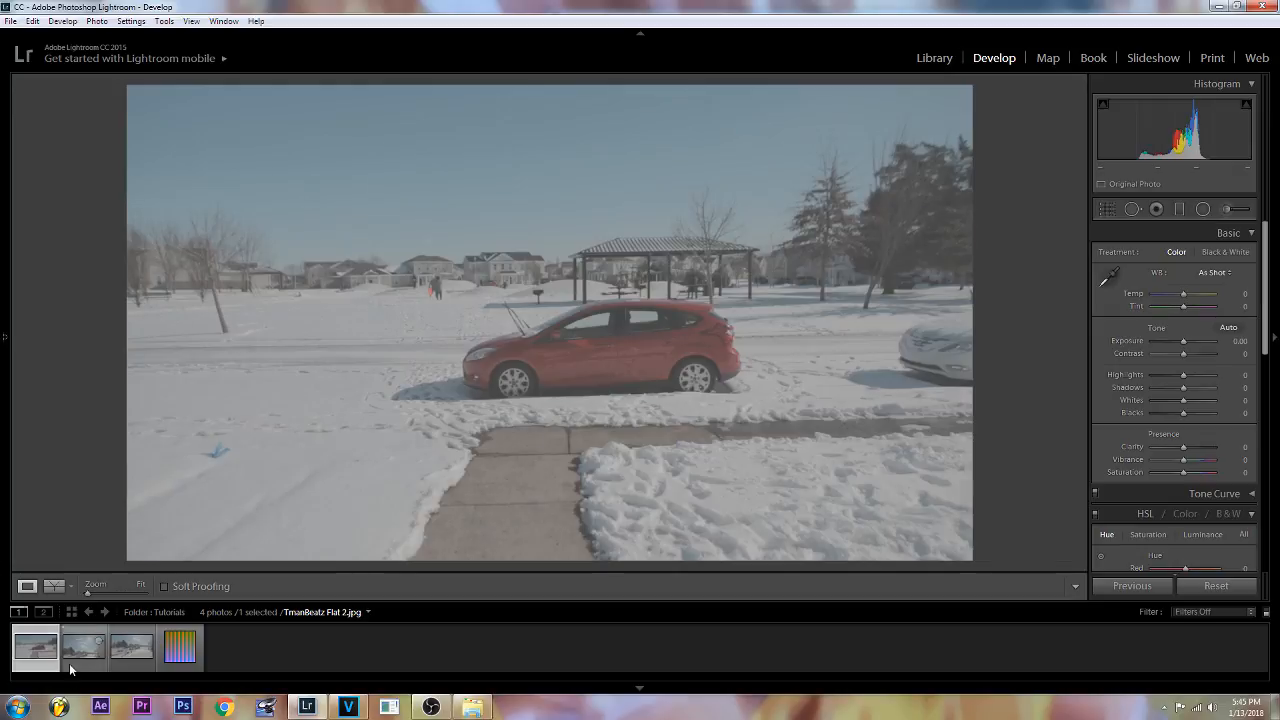
left_click(72, 658)
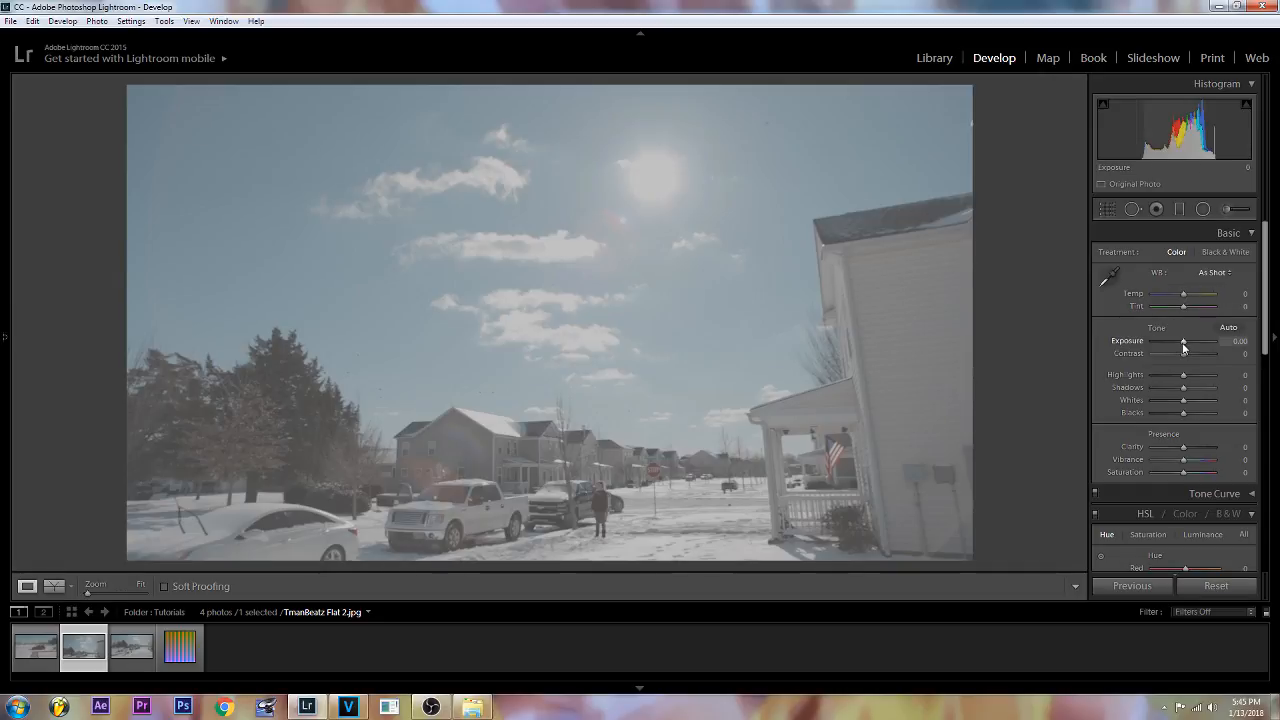
Step: Set exposure to +0.22, contrast +72, highlights -54, shadows -39, whites +26, blacks -50, vibrance +17 and saturation +24
left_click_drag(1183, 346, 1184, 346)
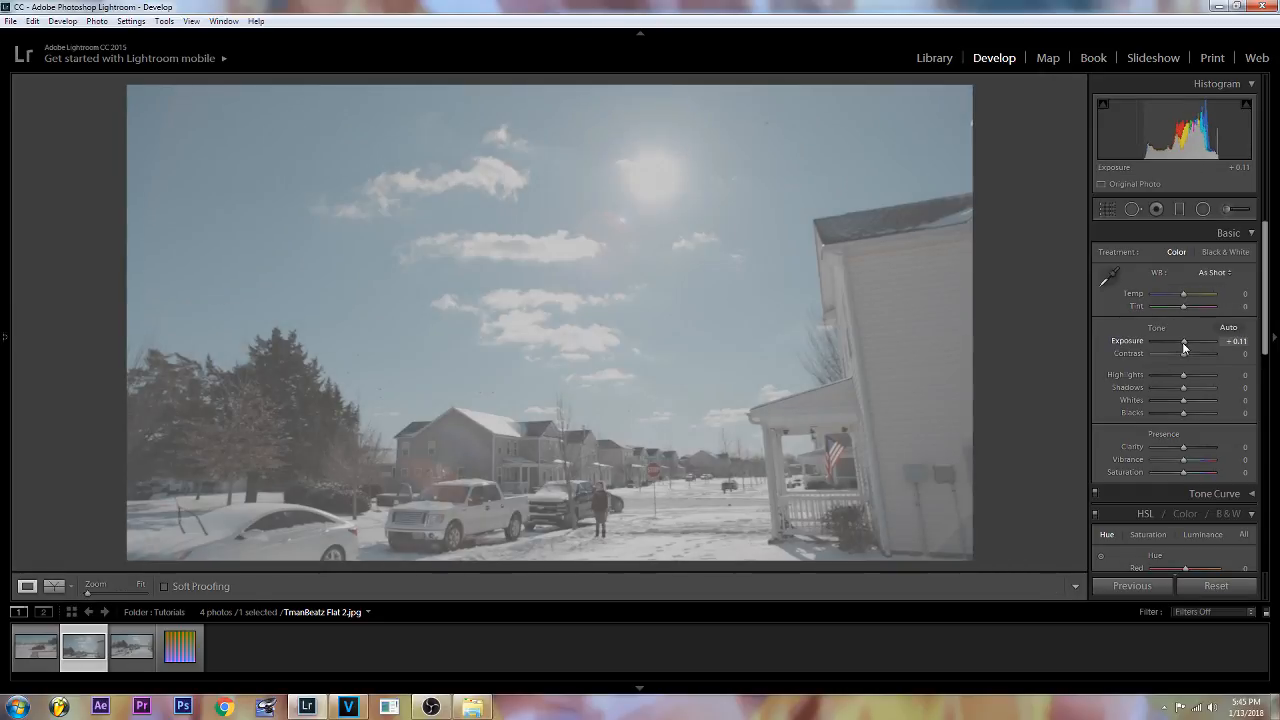
left_click_drag(1184, 347, 1185, 346)
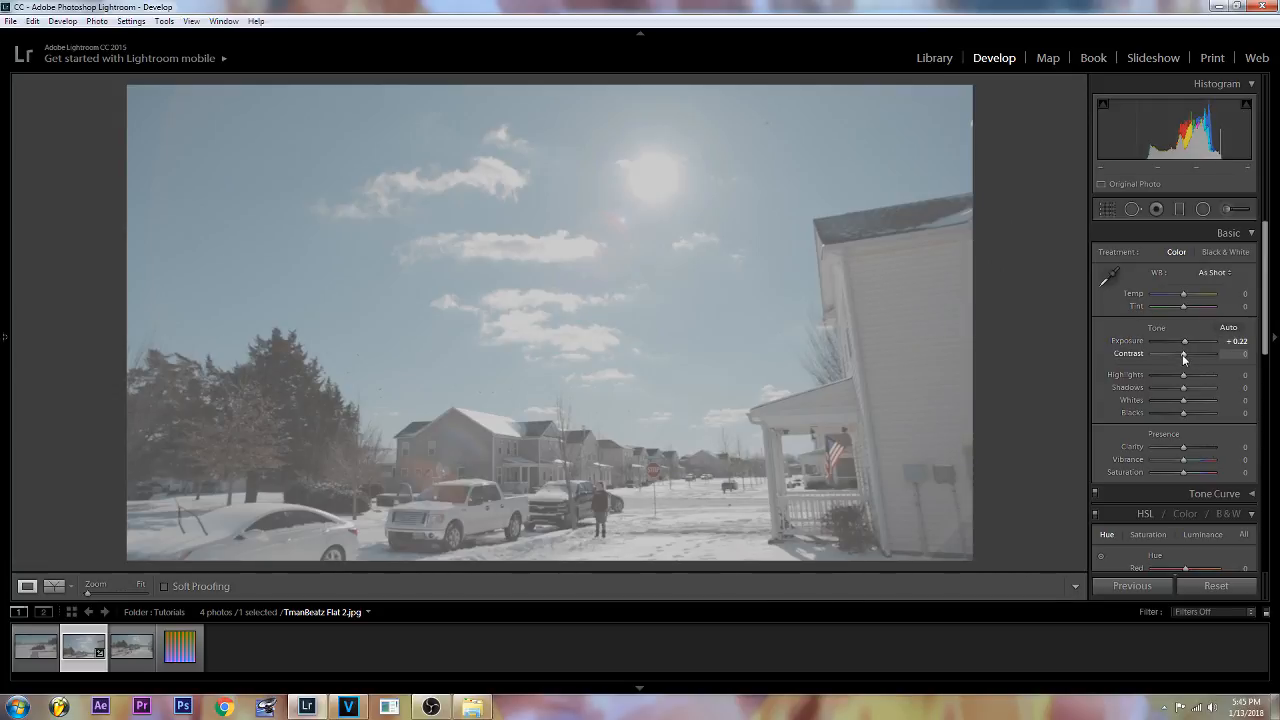
left_click_drag(1182, 354, 1191, 402)
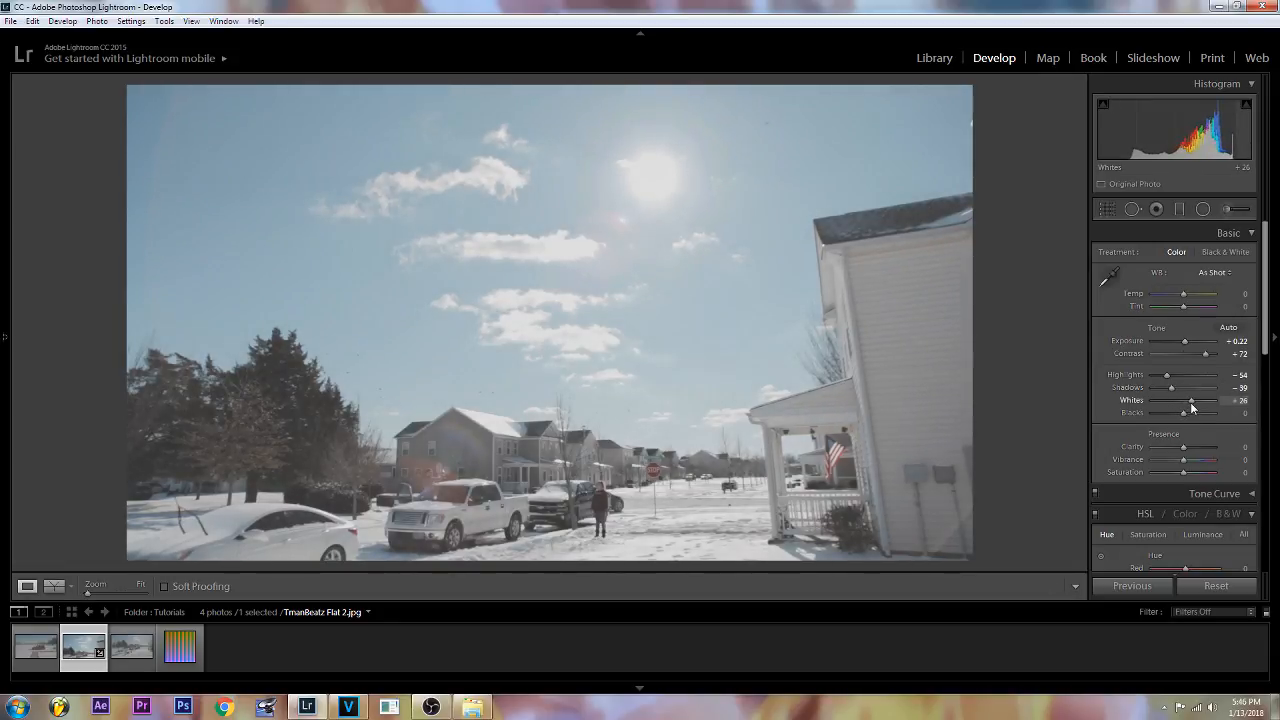
left_click_drag(1180, 414, 1165, 414)
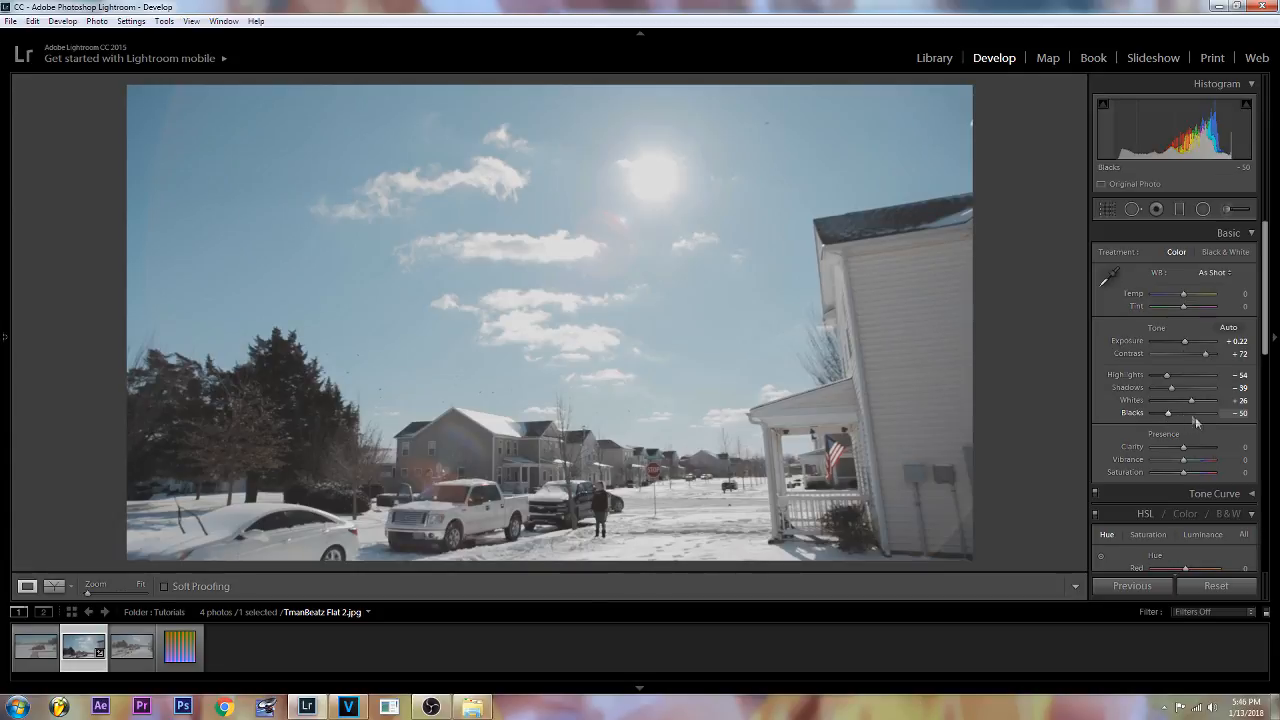
left_click_drag(1183, 463, 1191, 476)
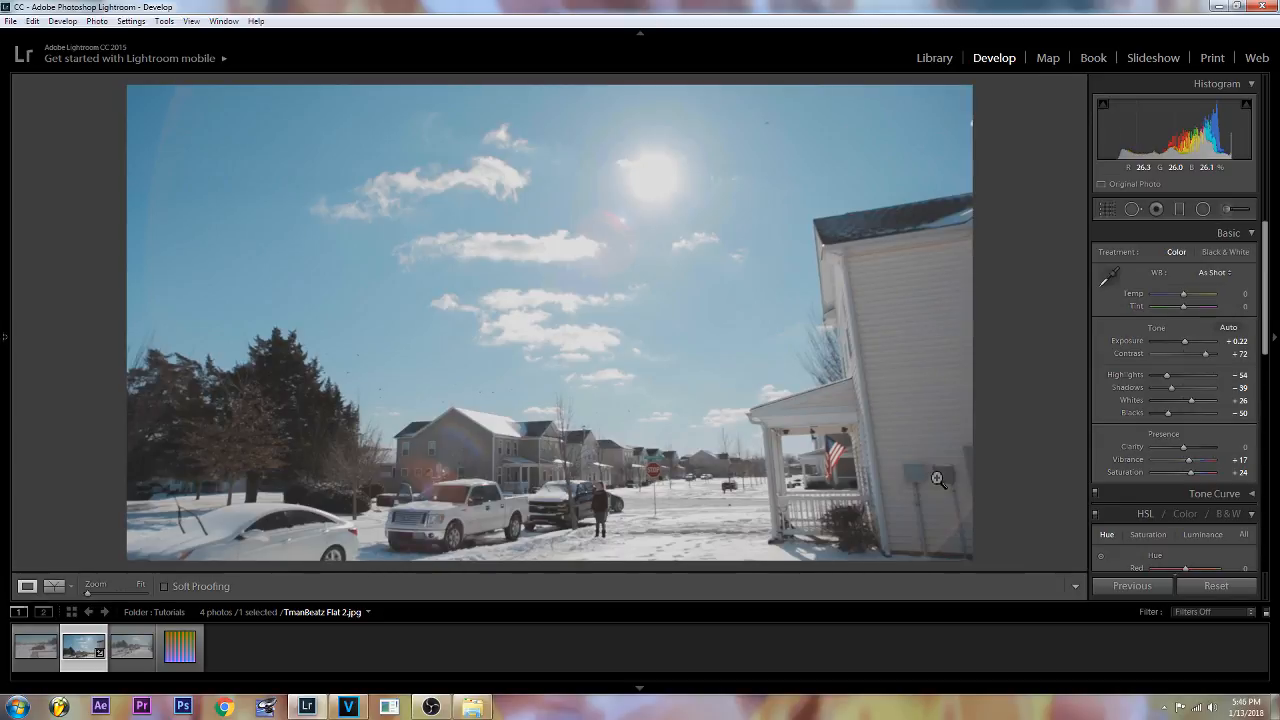
Step: Expand the Tone Curve and Camera Calibration settings and bring the calibration sliders into view
left_click_drag(1265, 328, 1265, 328)
left_click(1240, 494)
scroll(1267, 336, "down", 3)
left_click_drag(1267, 337, 1267, 412)
left_click(1251, 449)
scroll(1253, 304, "up", 6)
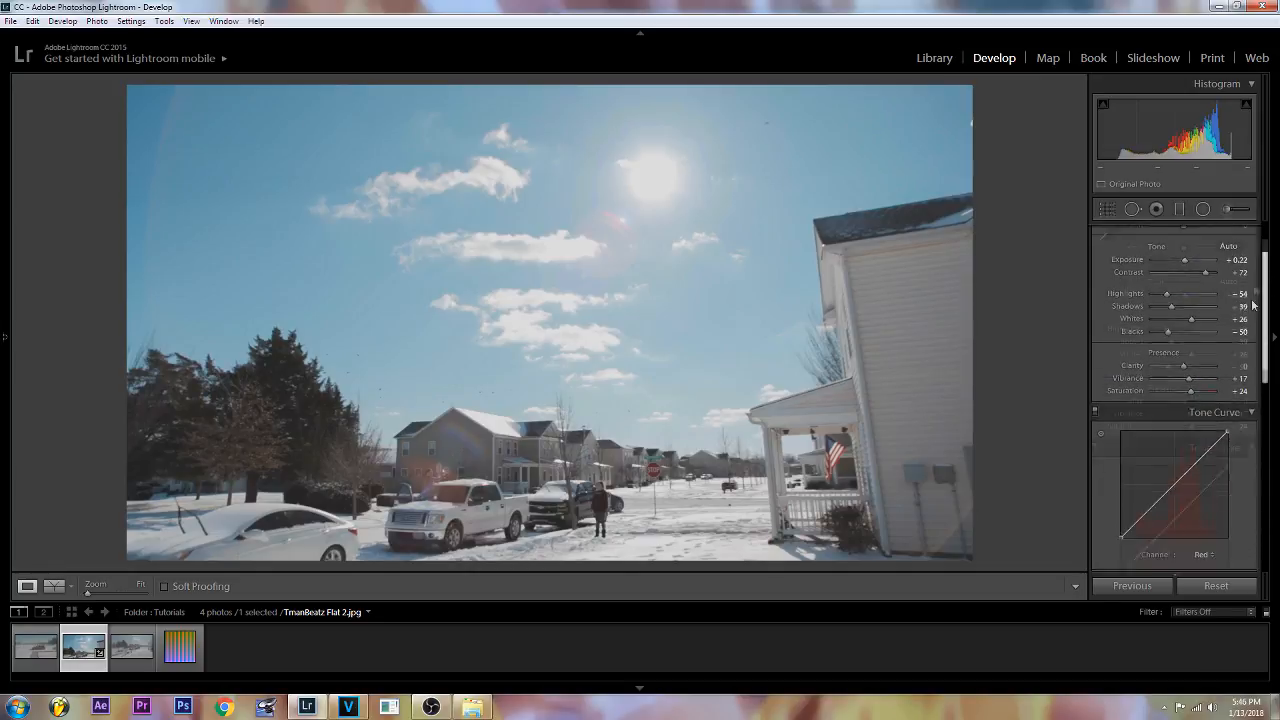
scroll(1253, 304, "down", 5)
left_click_drag(1262, 403, 1270, 495)
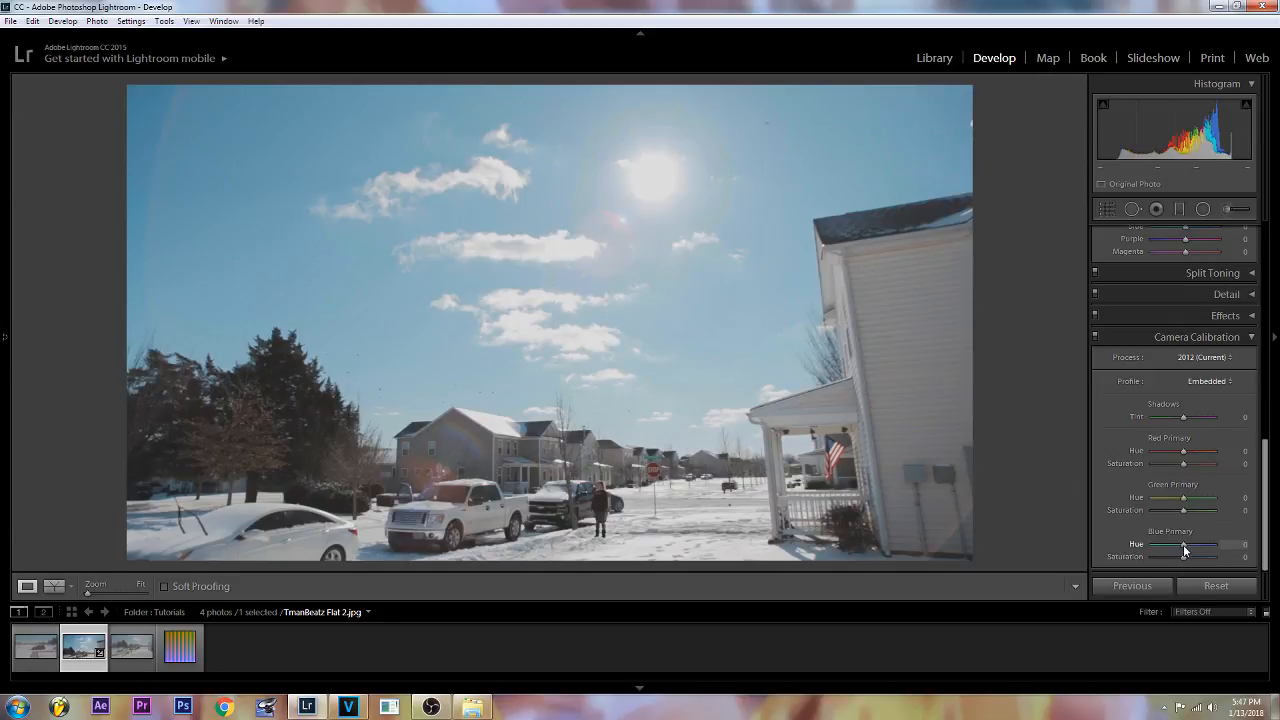
Step: Set the Camera Calibration hues to -50 for the blue primary, +65 for green and +20 for red
left_click_drag(1184, 548, 1174, 548)
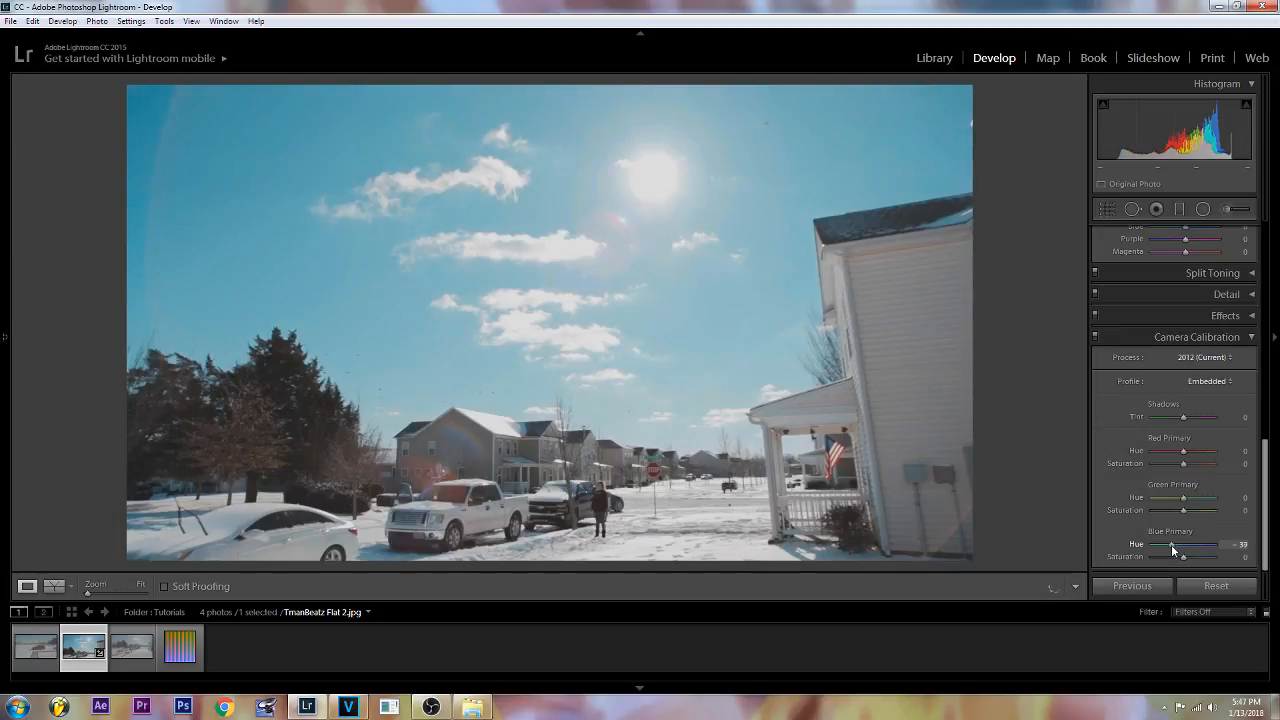
left_click_drag(1171, 544, 1168, 544)
left_click_drag(1168, 544, 1169, 544)
left_click_drag(1167, 550, 1128, 553)
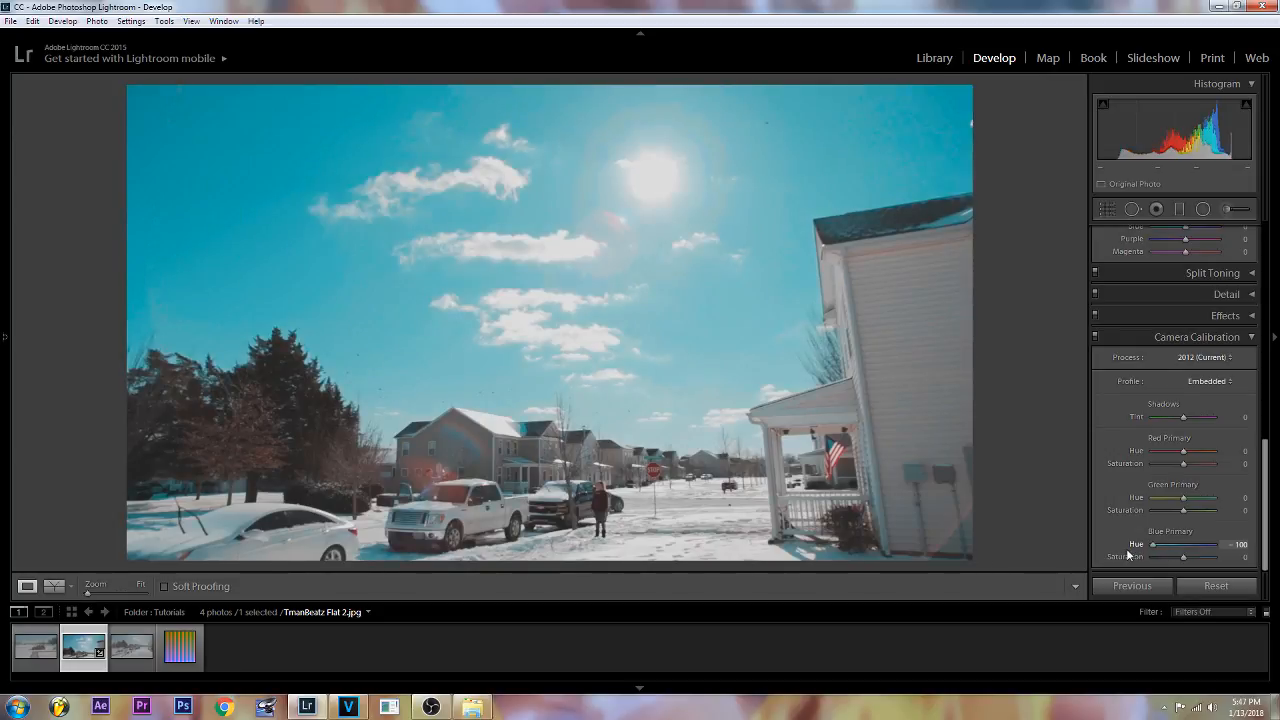
left_click_drag(1128, 551, 1168, 547)
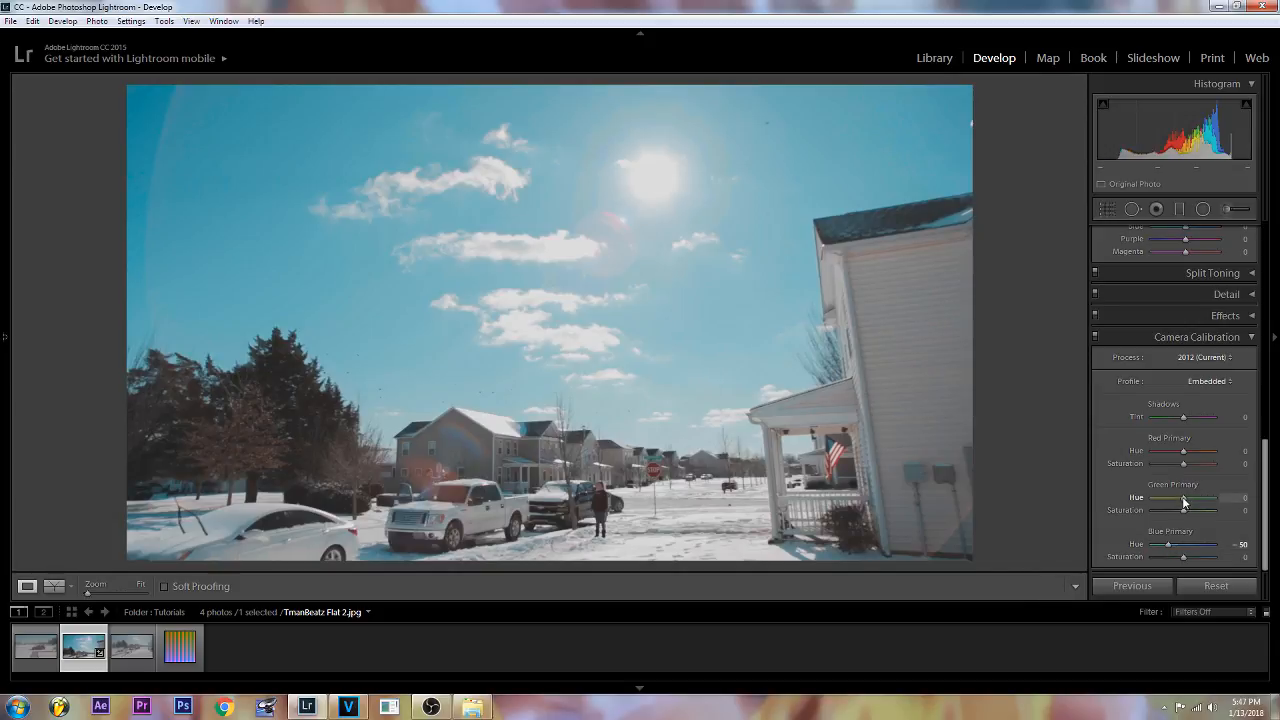
left_click_drag(1183, 496, 1201, 475)
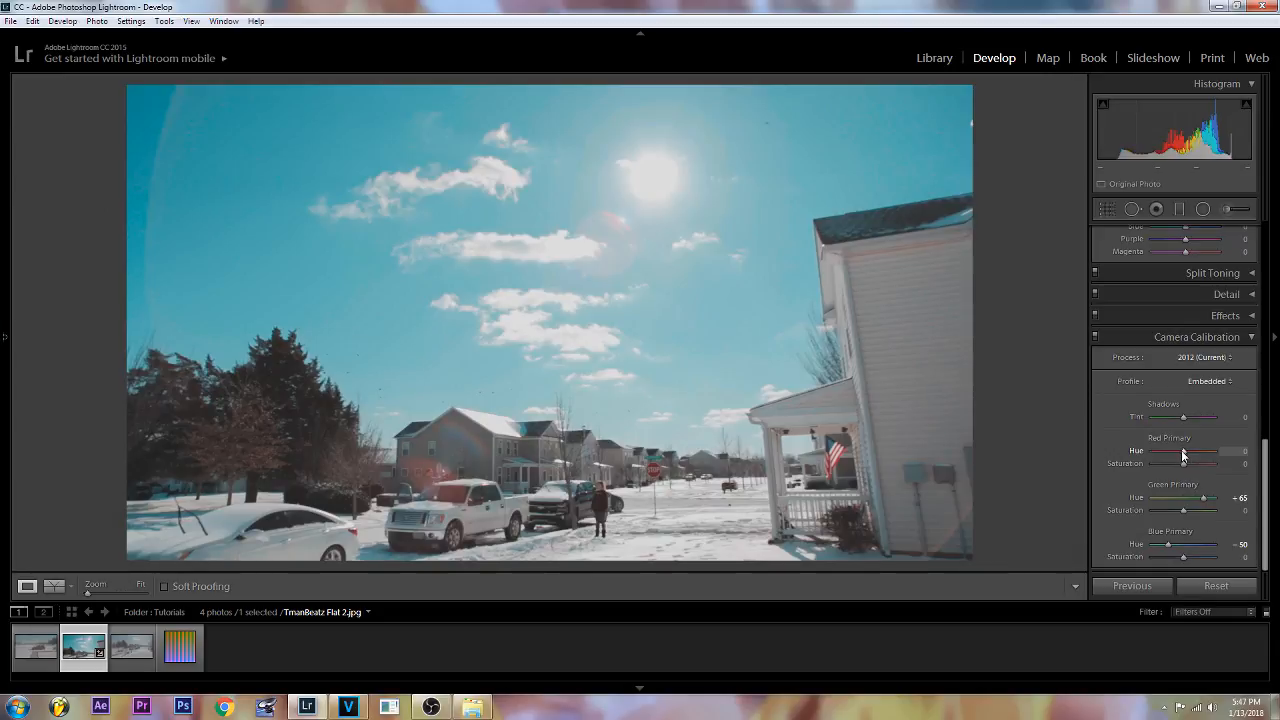
left_click_drag(1184, 455, 1190, 456)
Step: Compare the image with and without the Camera Calibration adjustments by switching them off and on
left_click(1094, 332)
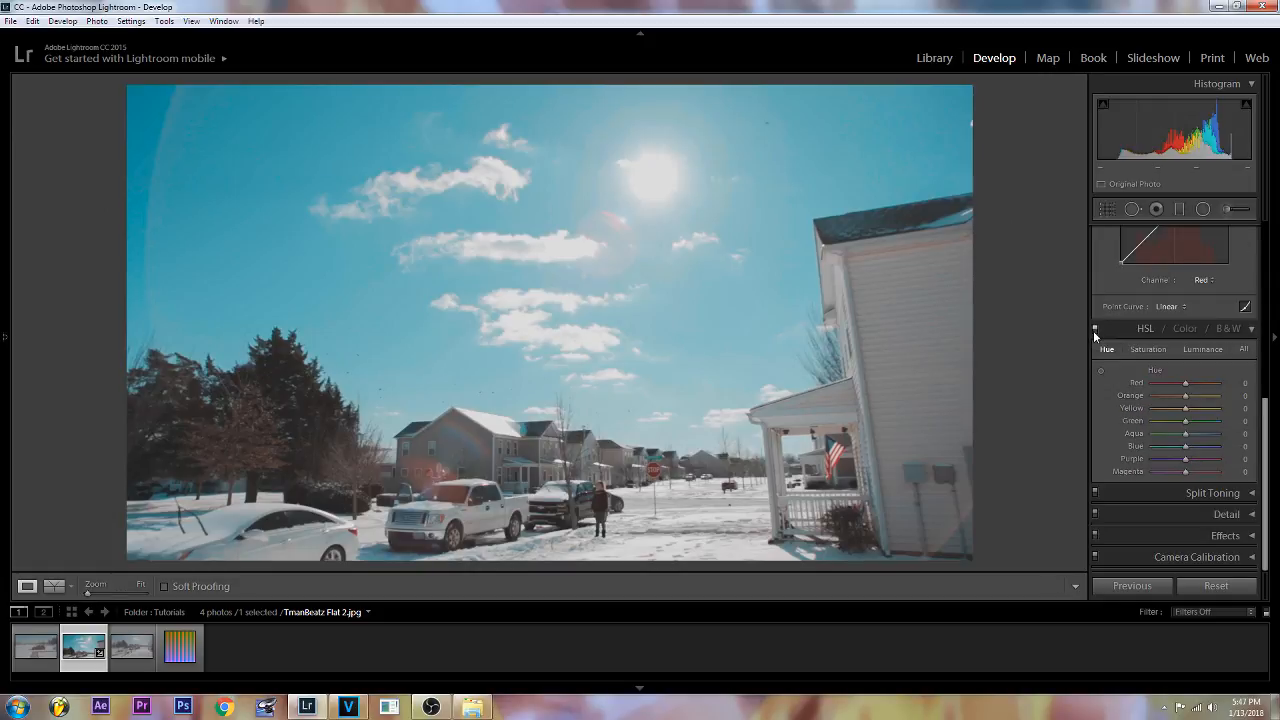
left_click(1248, 555)
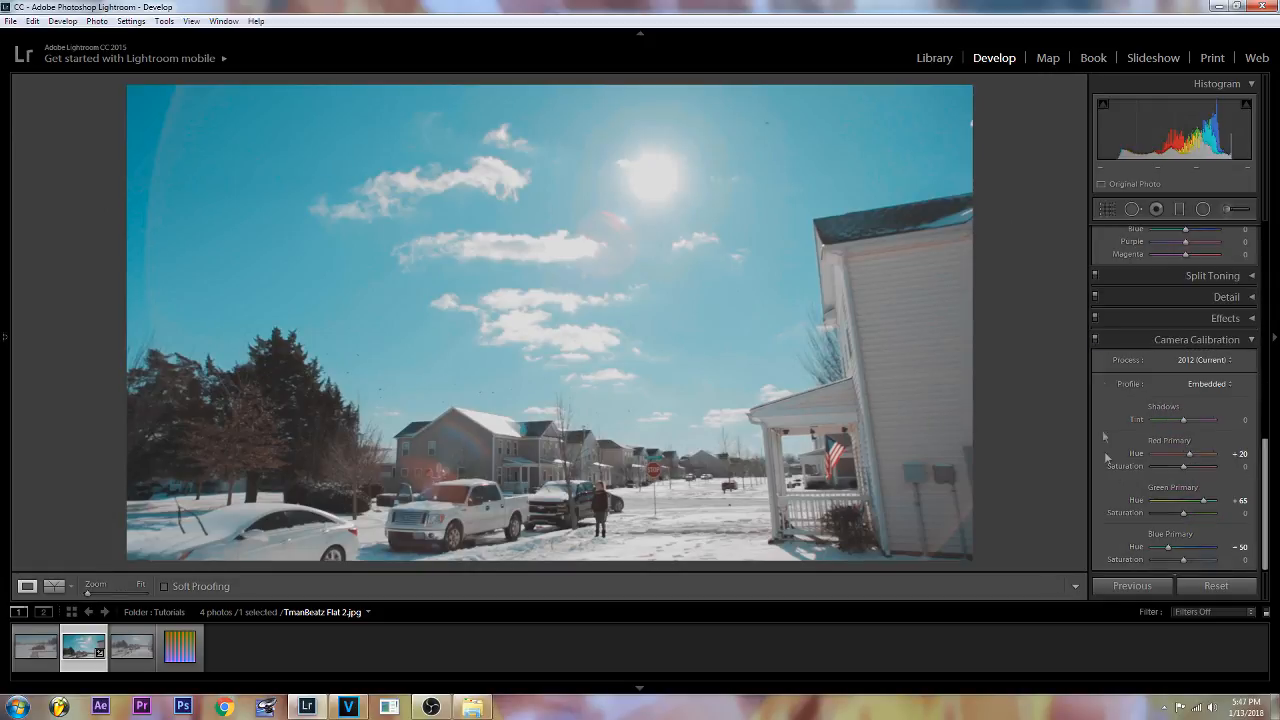
left_click(1095, 338)
left_click(1095, 338)
left_click(1095, 338)
left_click(1095, 338)
left_click(1095, 338)
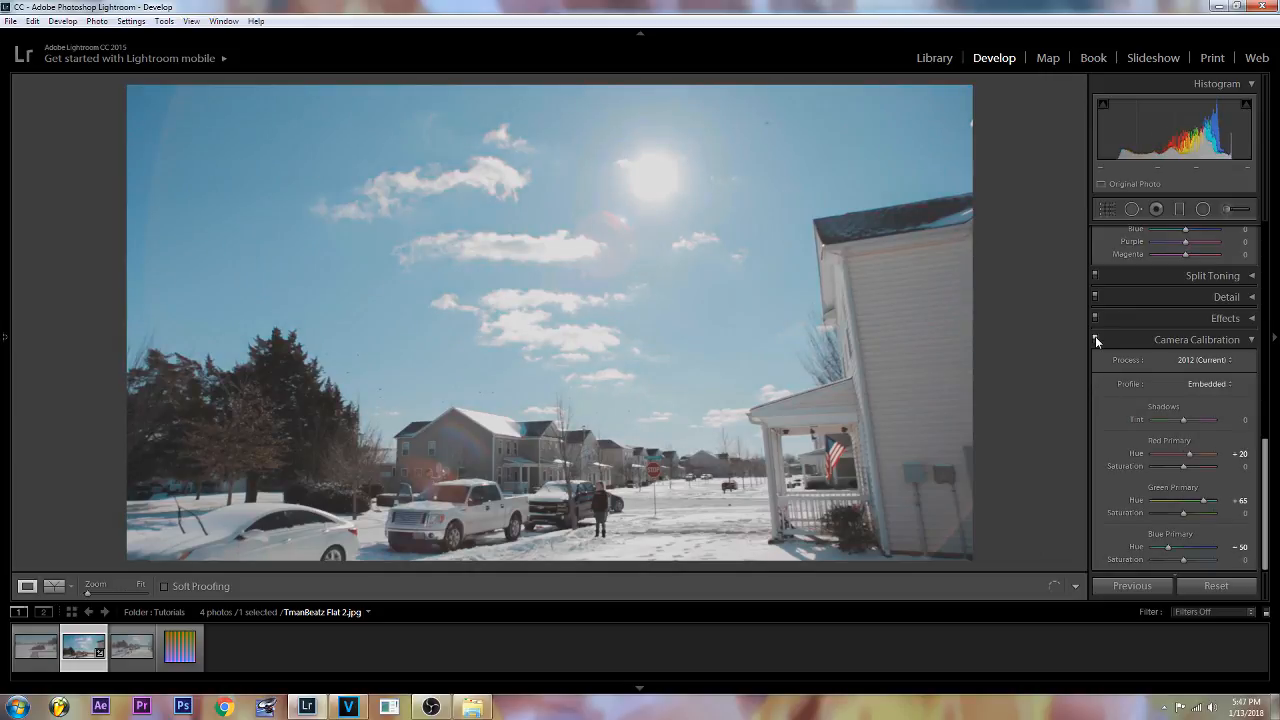
scroll(1099, 448, "up", 3)
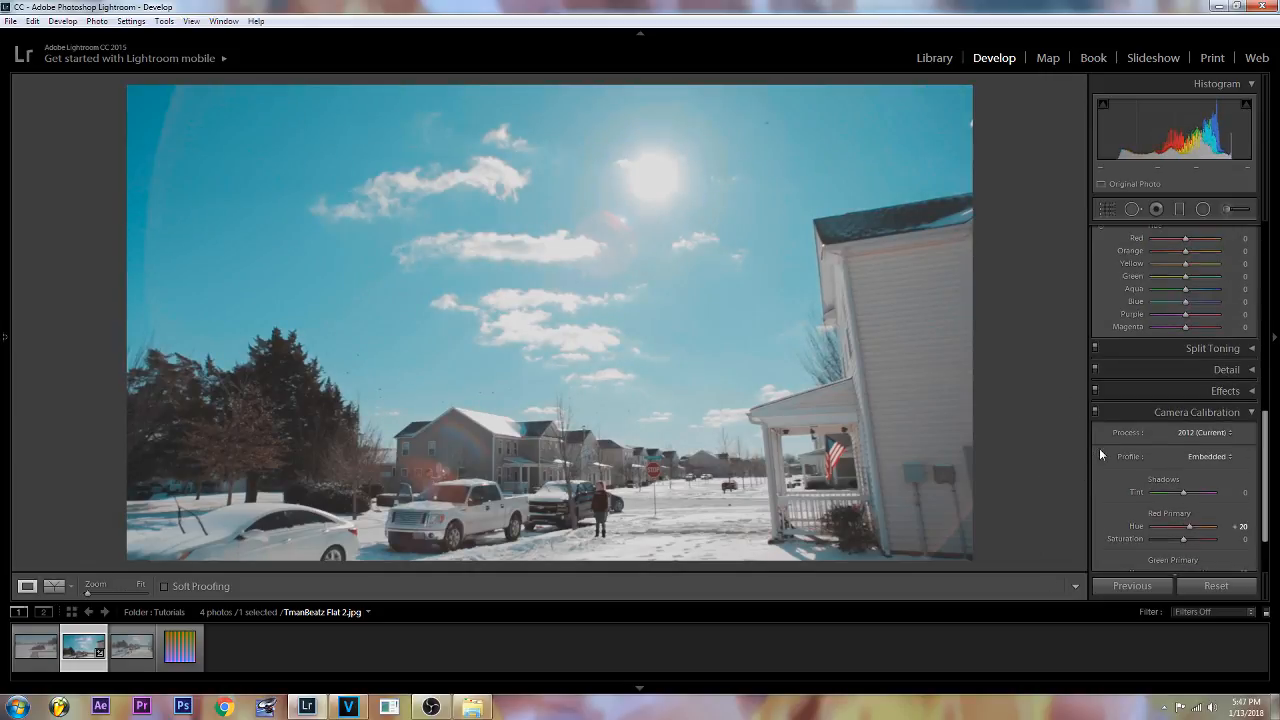
scroll(1100, 450, "down", 3)
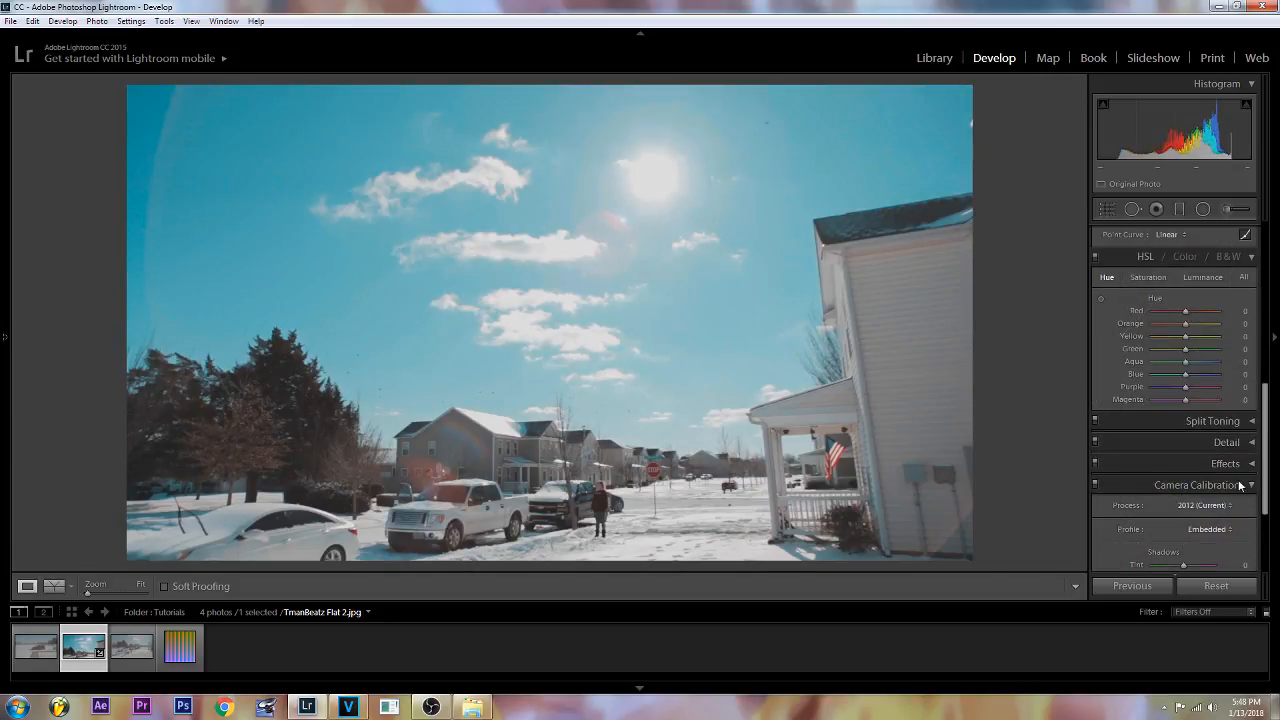
Step: Shape the RGB tone curve into a gentle S, lowering the shadows to about 20.4 / 17.6 % and slightly raising the highlights
scroll(1214, 488, "up", 10)
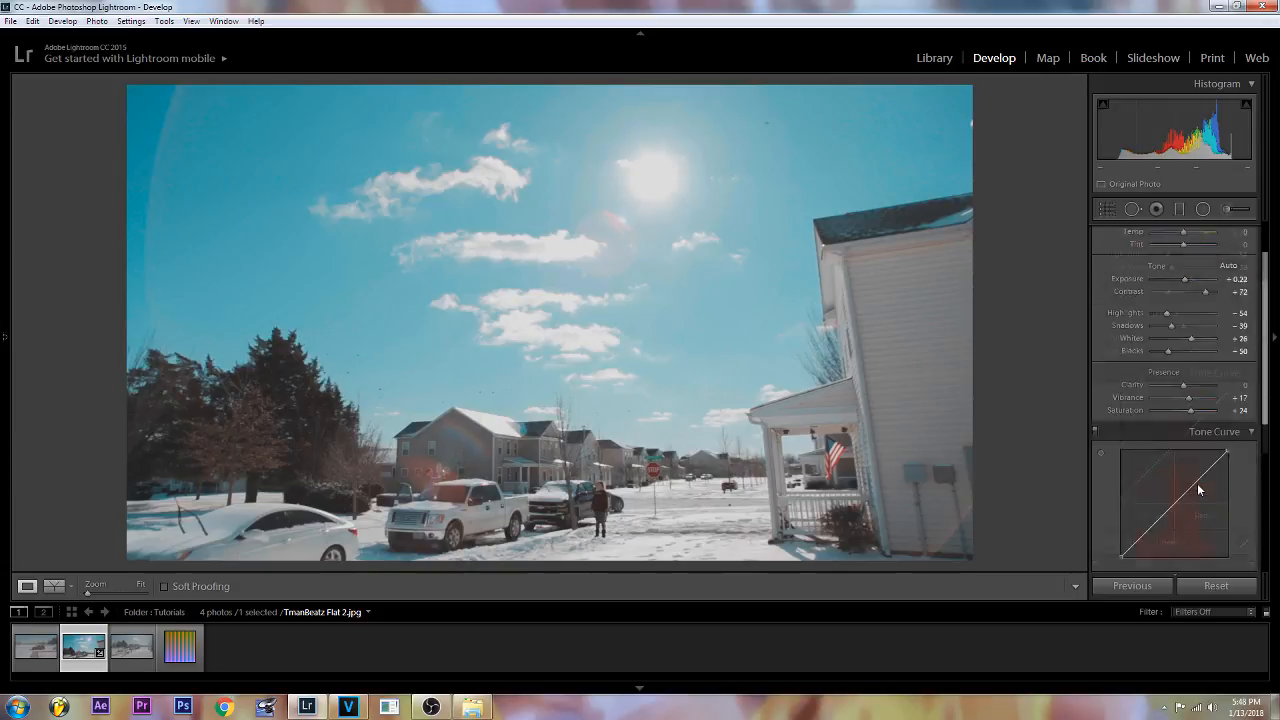
scroll(1201, 472, "down", 3)
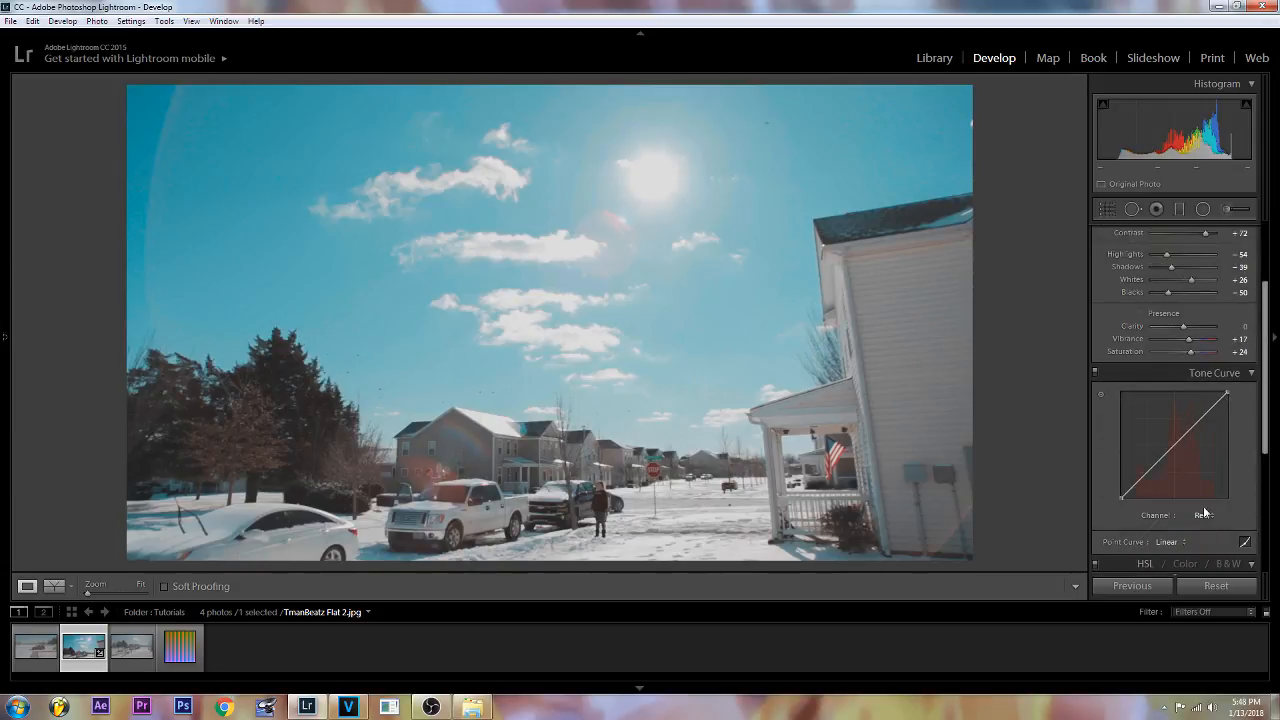
left_click(1203, 515)
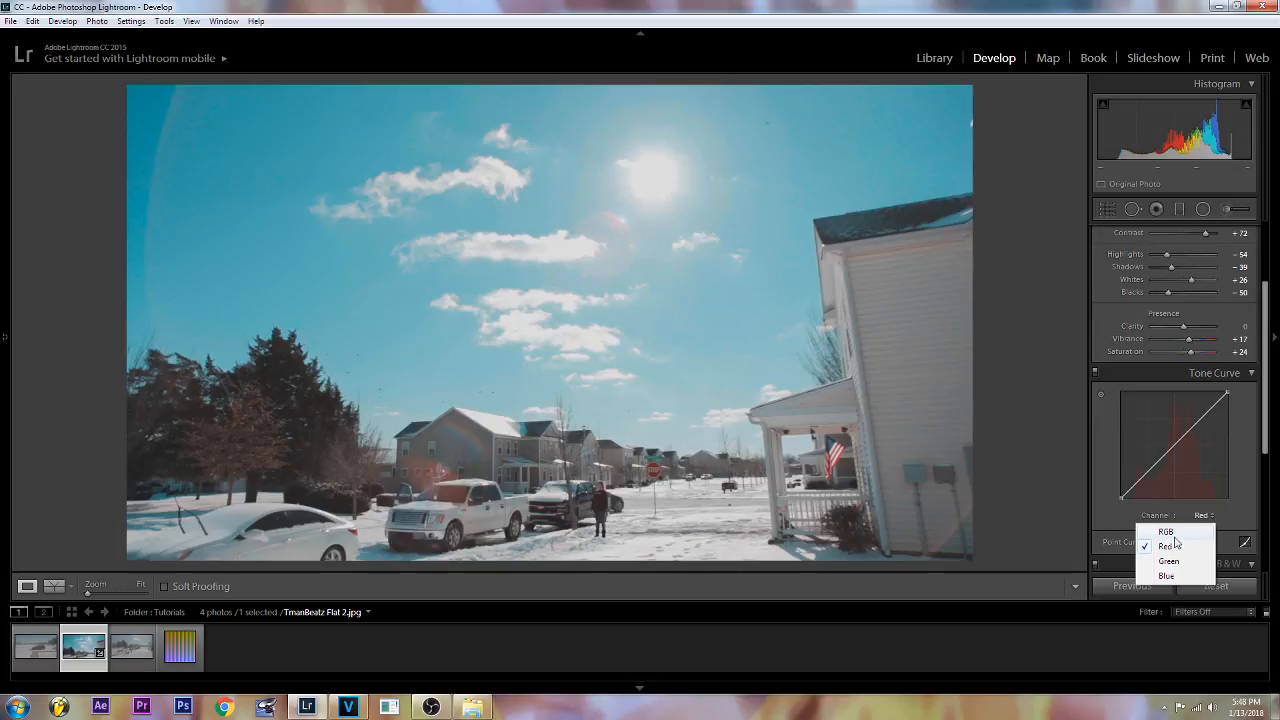
left_click(1168, 532)
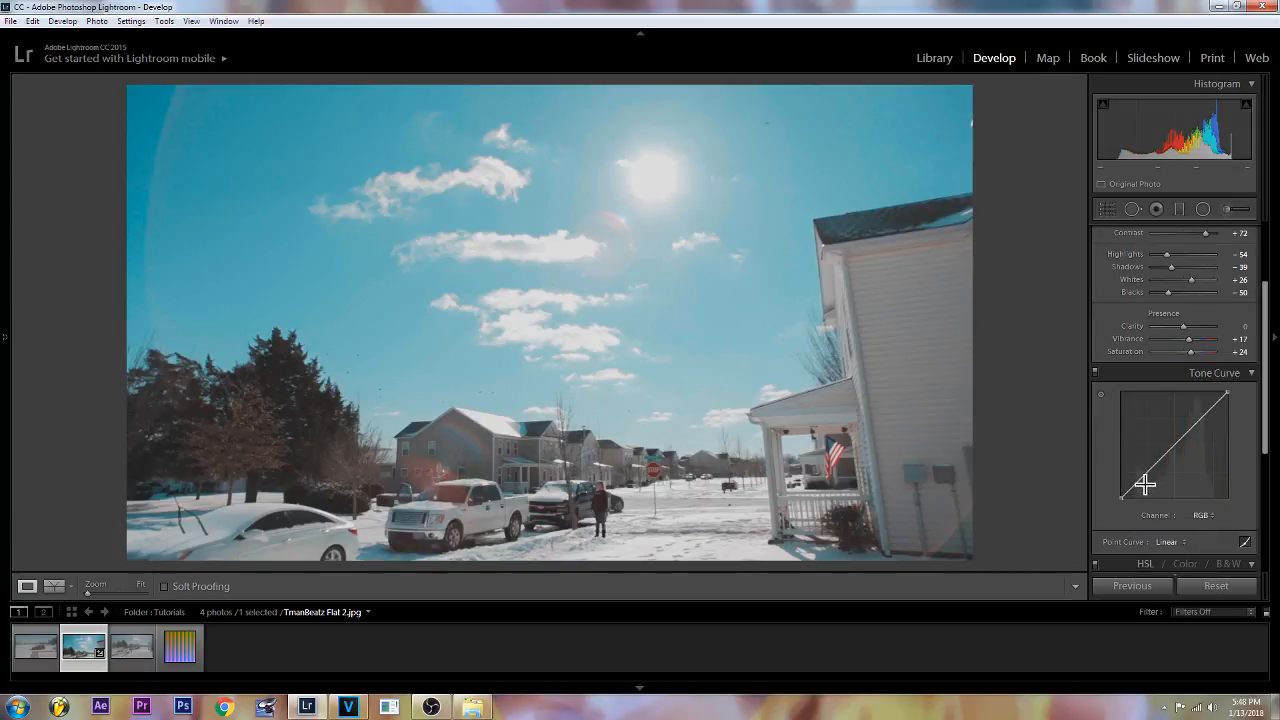
left_click_drag(1145, 484, 1142, 480)
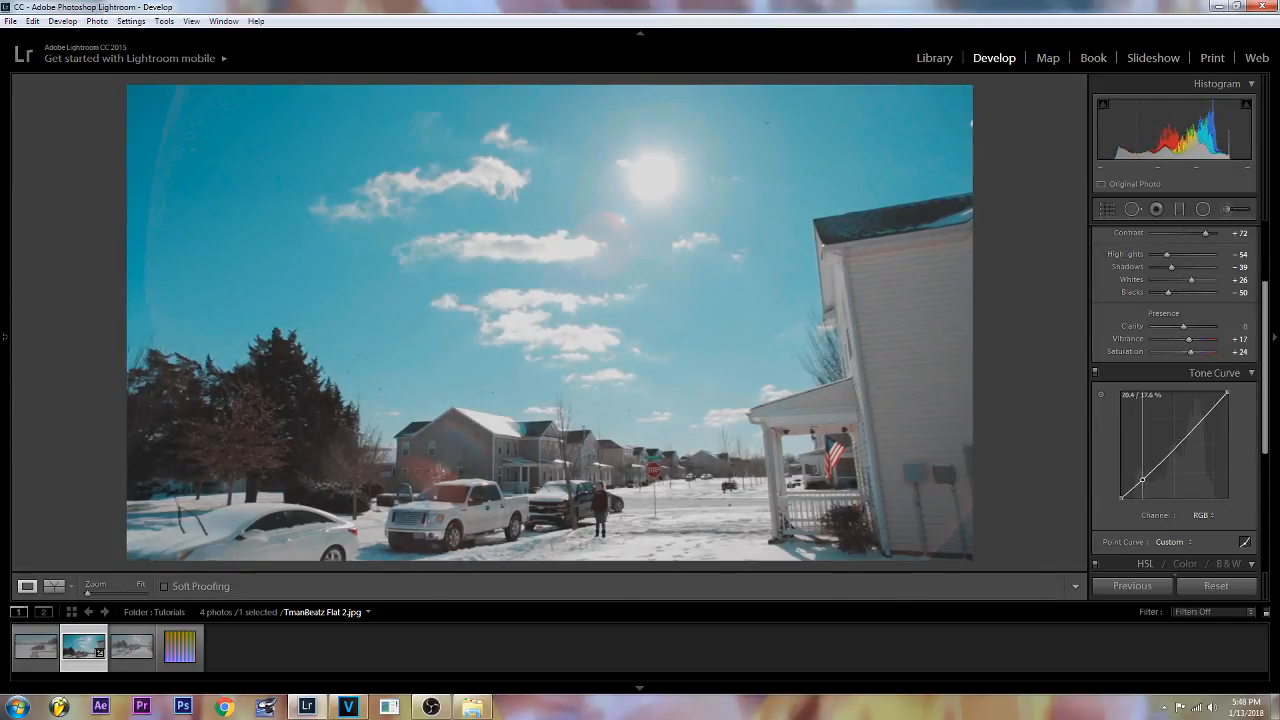
left_click_drag(1206, 429, 1195, 422)
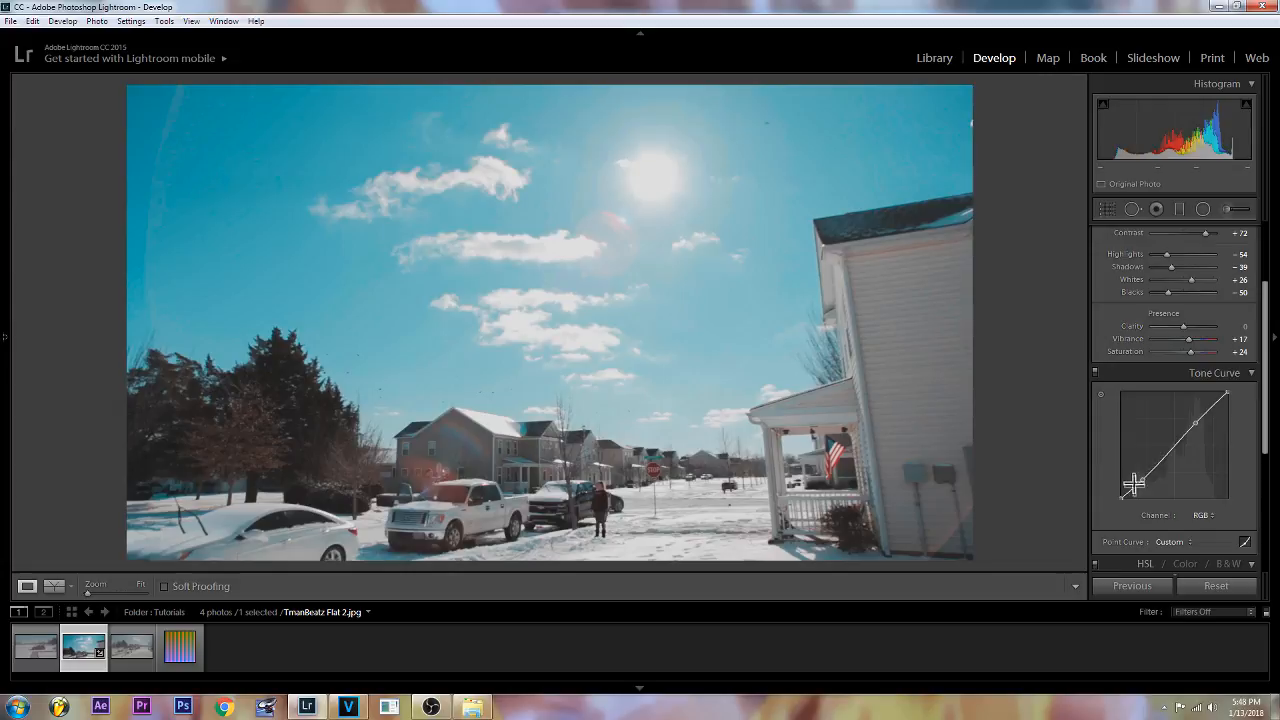
Step: Slightly raise the shadow end of the Blue channel's tone curve
left_click(1210, 516)
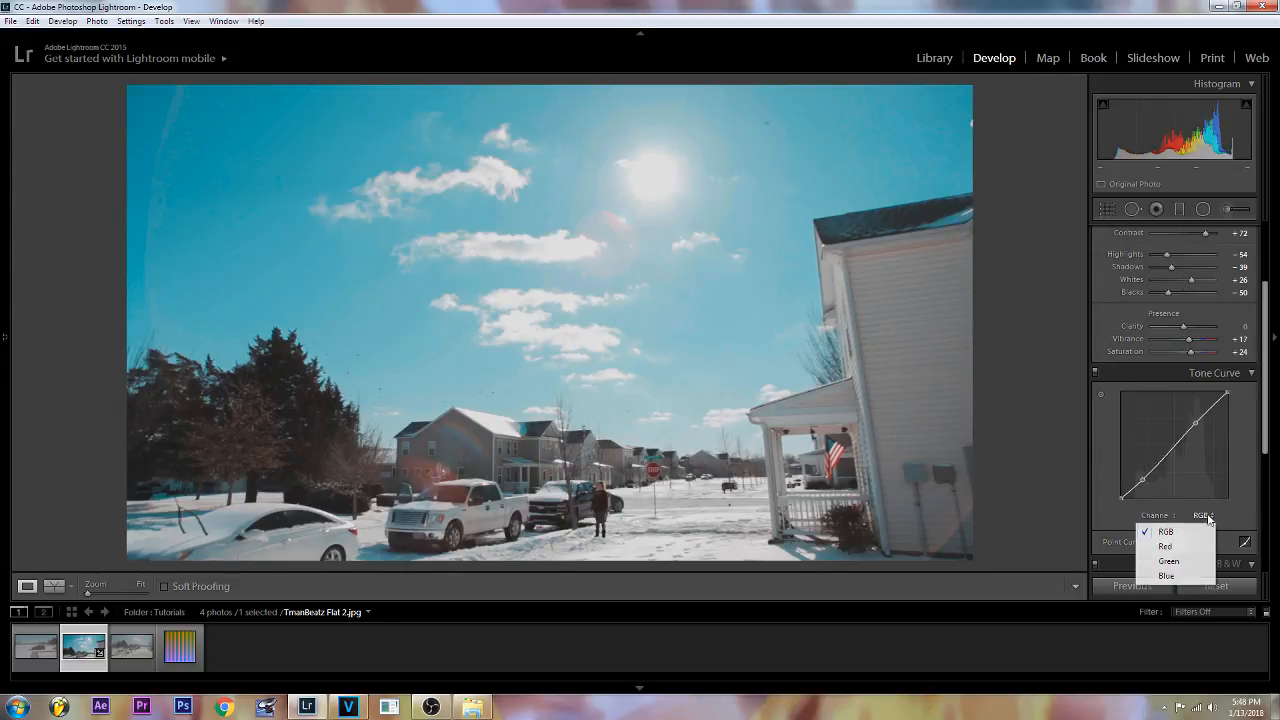
left_click(1172, 579)
left_click_drag(1140, 481, 1137, 477)
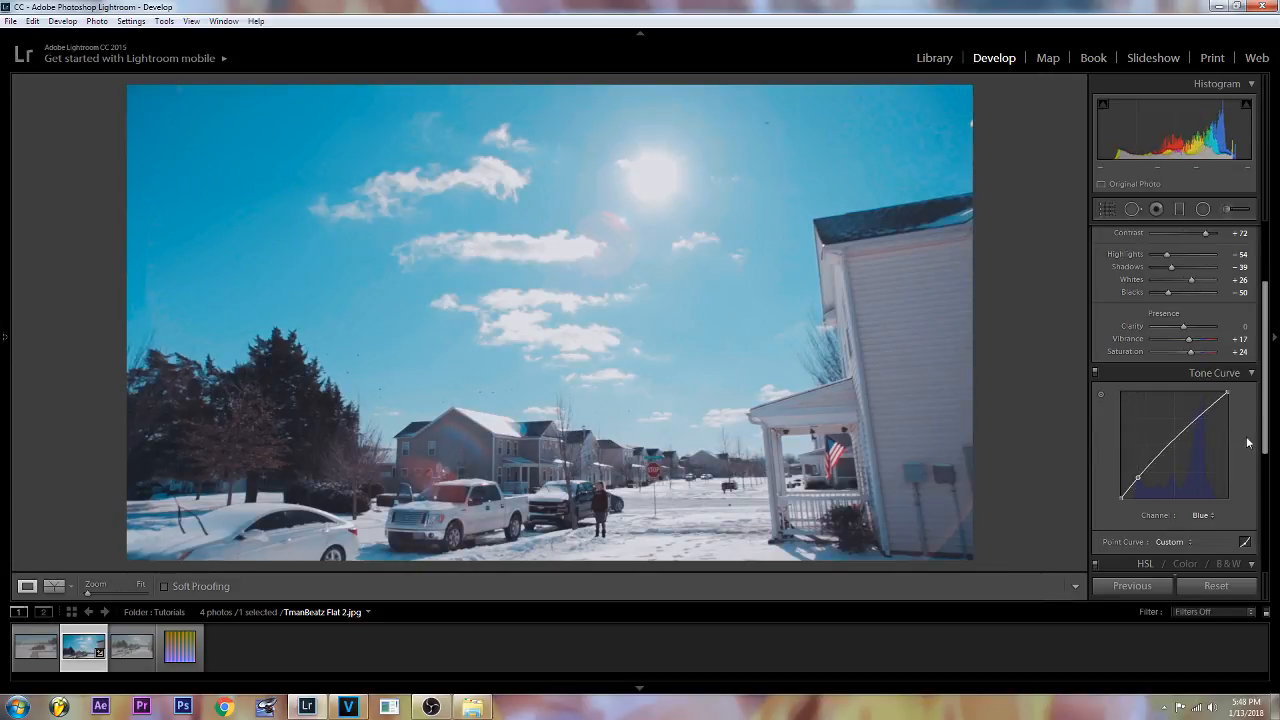
Step: Lower the highlight end of the Blue channel's tone curve to about 77.3 / 74.5 % and compare the image without the Tone Curve
left_click(1202, 418)
left_click_drag(1202, 418, 1203, 420)
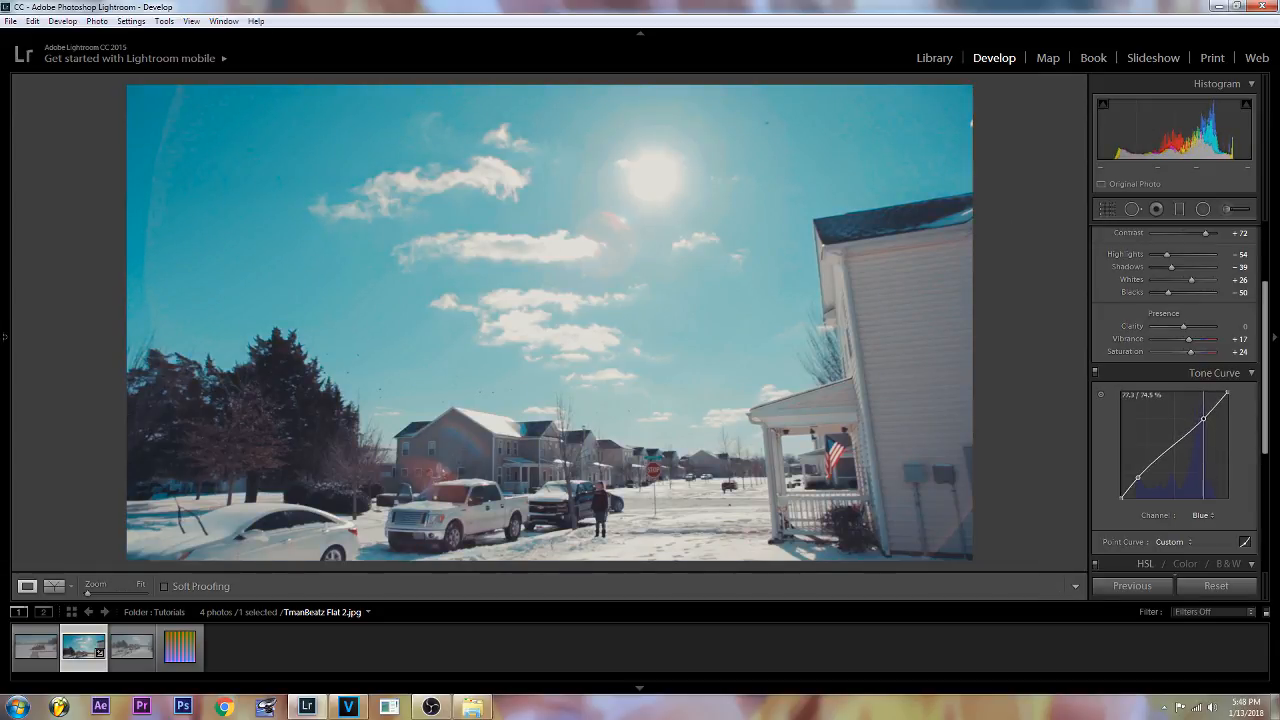
left_click(1094, 374)
left_click(1094, 374)
Step: On the Red channel's tone curve, slightly raise the shadows to about 21.2 % output and lower the highlights to about 73.3 / 72.5 %
left_click(1203, 515)
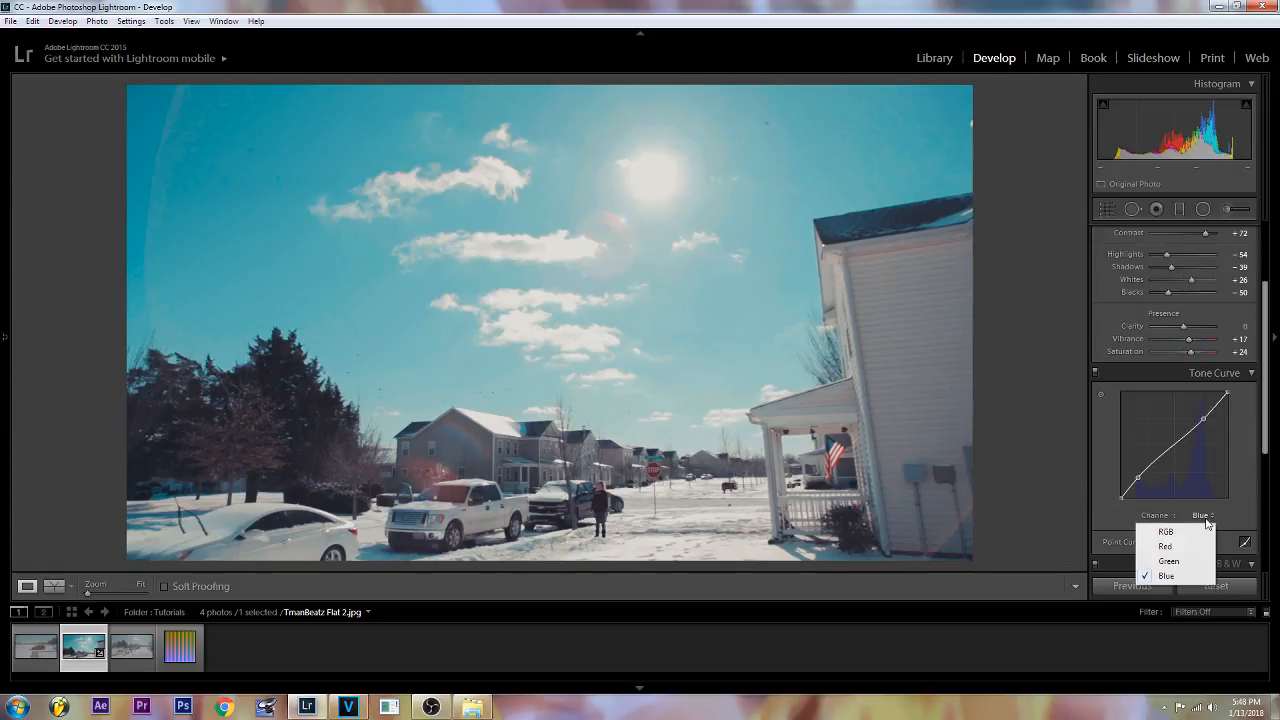
left_click(1168, 560)
left_click(1198, 515)
left_click(1166, 547)
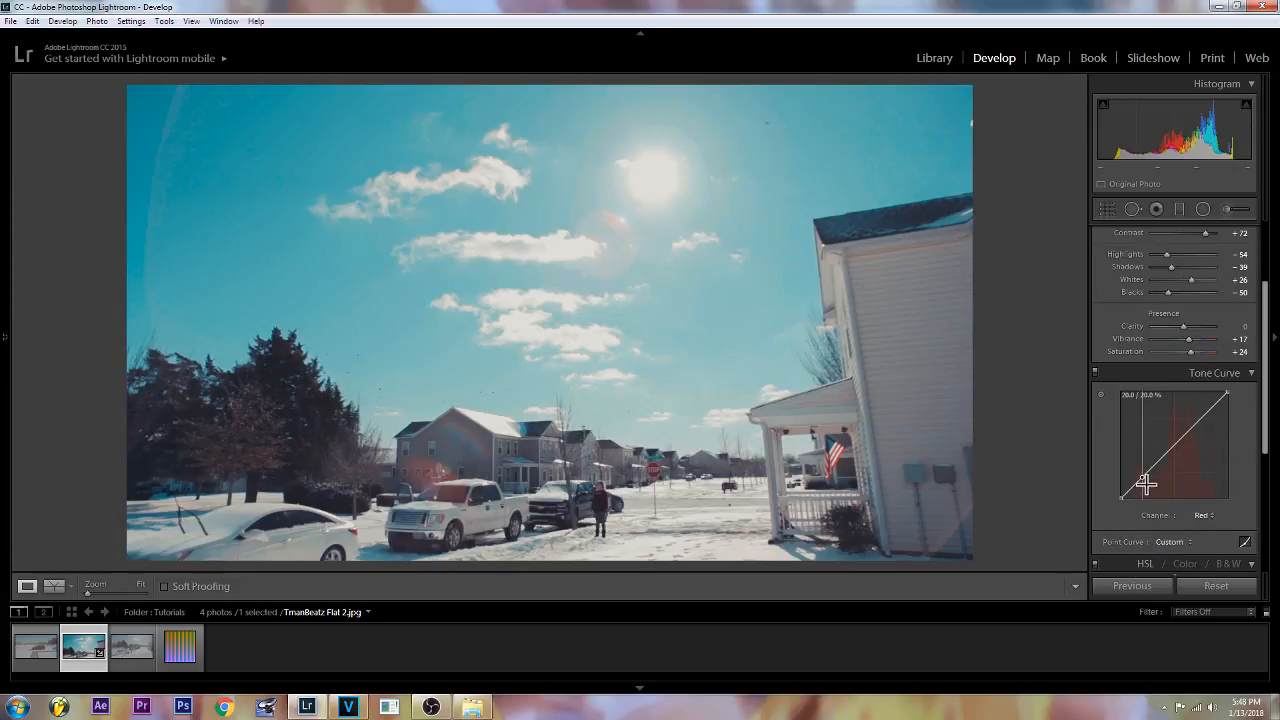
left_click(1141, 477)
mouse_move(1141, 477)
left_mouse_down()
mouse_move(1152, 477)
mouse_move(1141, 476)
left_mouse_up()
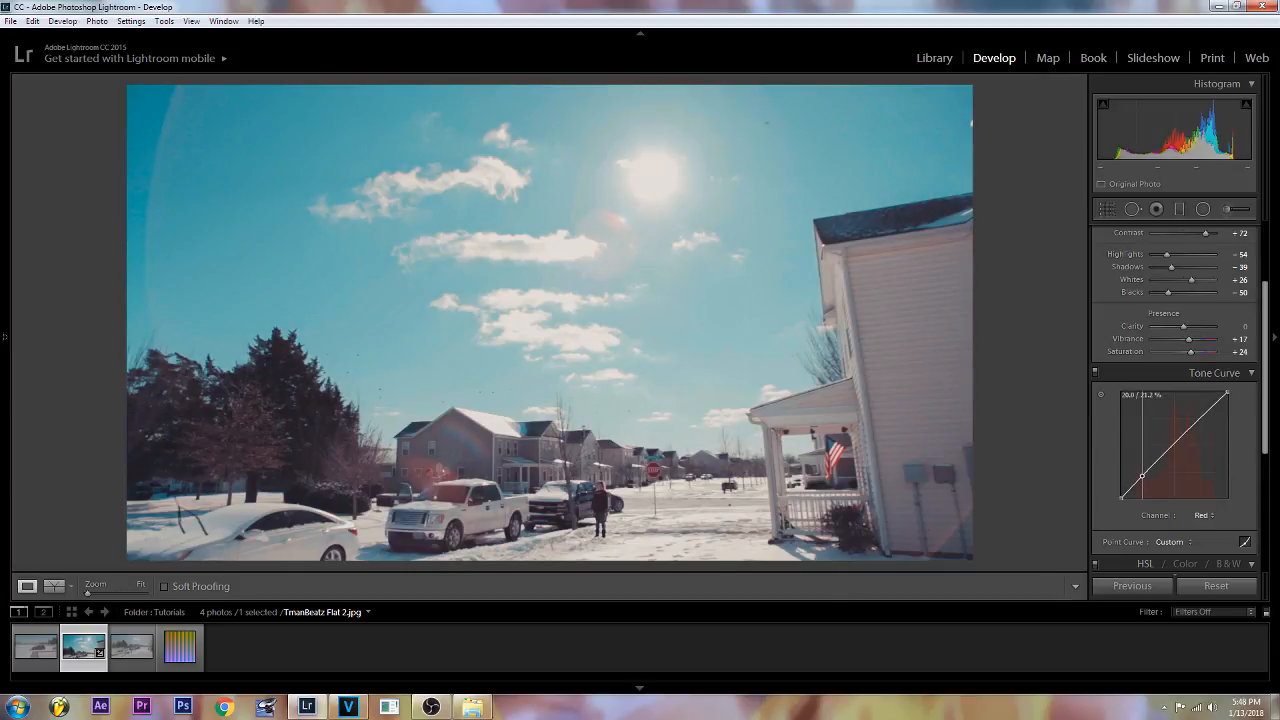
left_click_drag(1141, 476, 1141, 476)
left_click(1199, 419)
left_click_drag(1199, 419, 1200, 420)
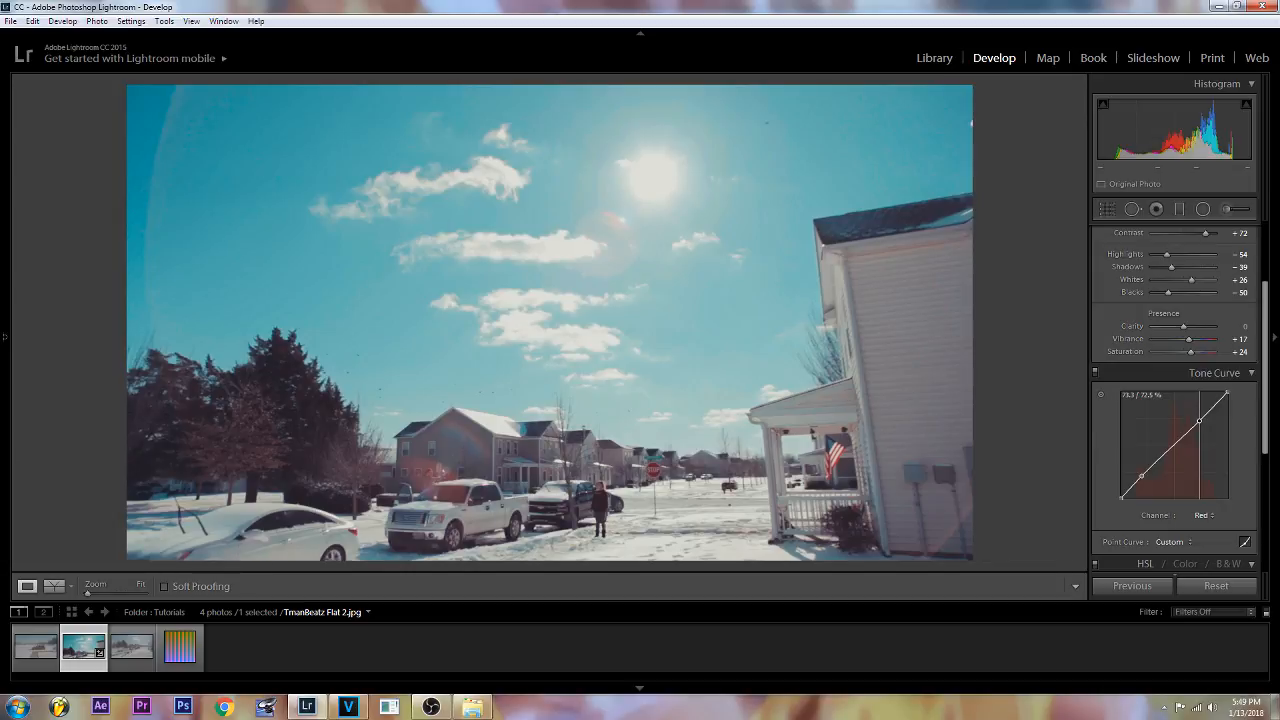
Step: Try a midtone point on the Green channel's tone curve and remove it
left_click(1203, 515)
left_click(1168, 562)
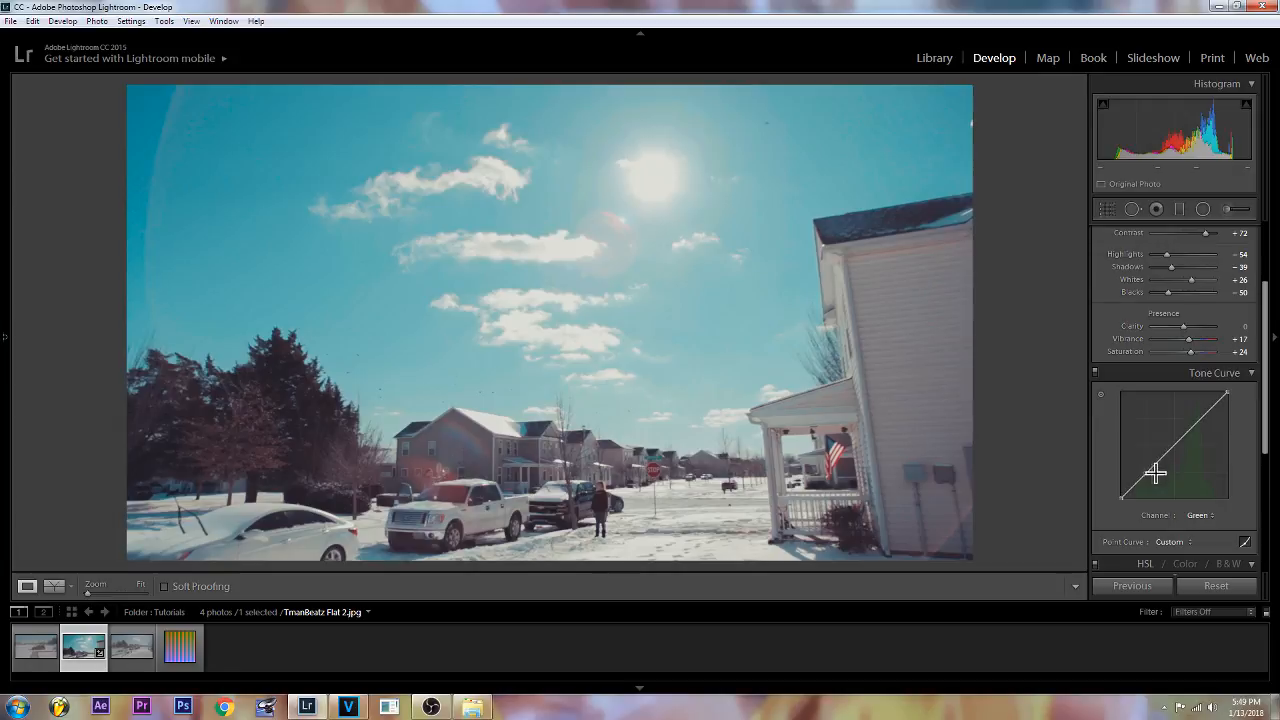
left_click_drag(1173, 456, 1168, 451)
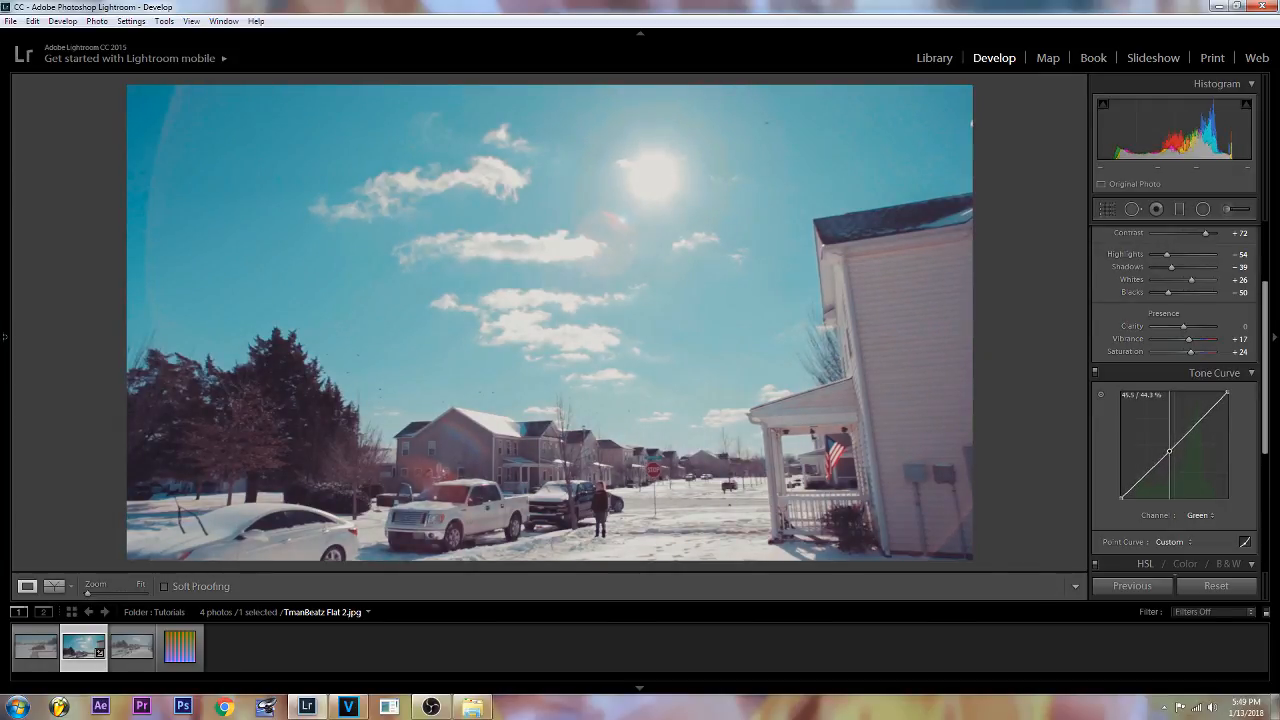
double_click(1168, 451)
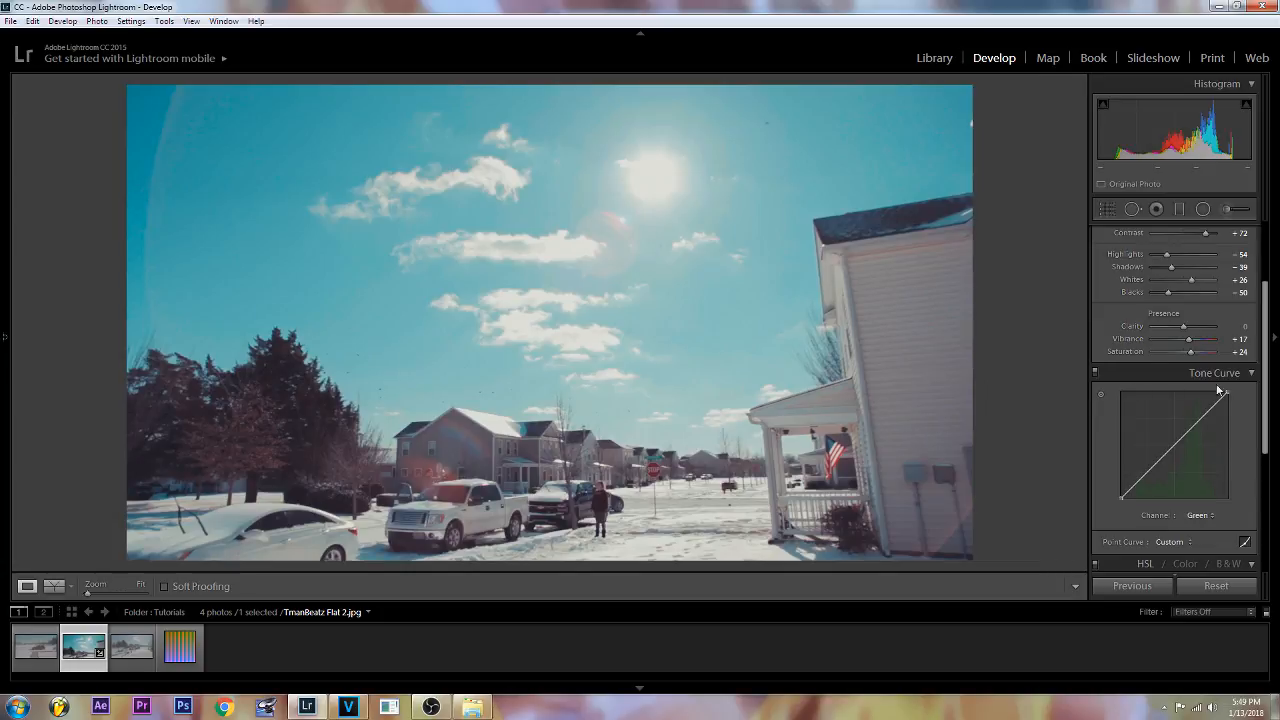
Step: Set the HSL hues to -27 for red, -78 for yellow and -61 for green
left_click(1248, 373)
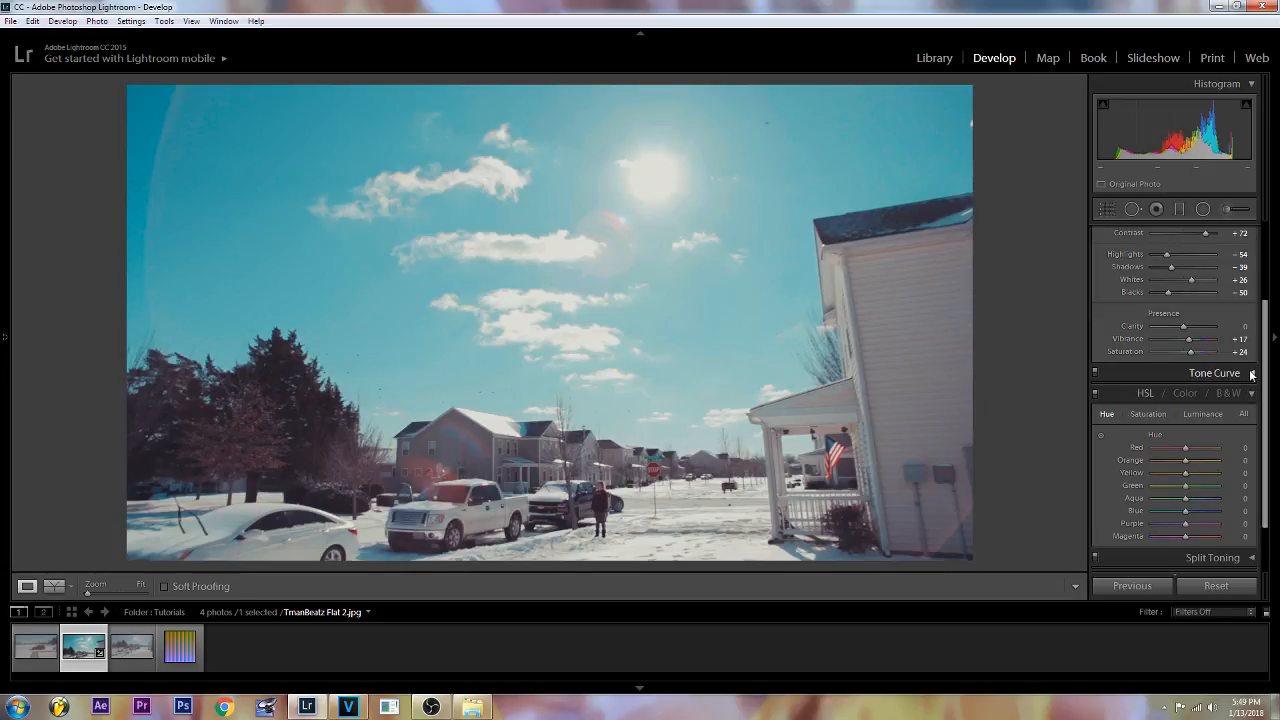
left_click(1097, 373)
scroll(1225, 412, "down", 2)
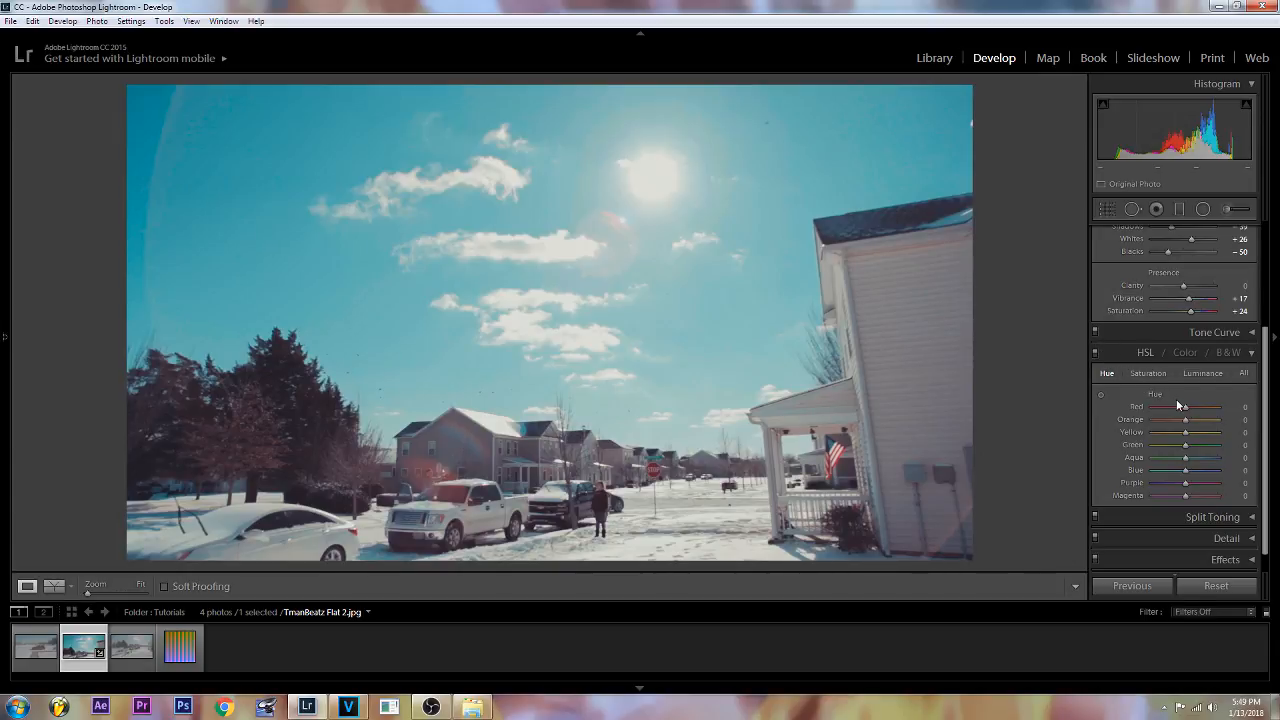
left_click_drag(1183, 407, 1120, 410)
left_click_drag(1140, 408, 1175, 410)
mouse_move(1175, 433)
left_mouse_down()
mouse_move(1157, 433)
mouse_move(1177, 448)
mouse_move(1166, 450)
left_mouse_up()
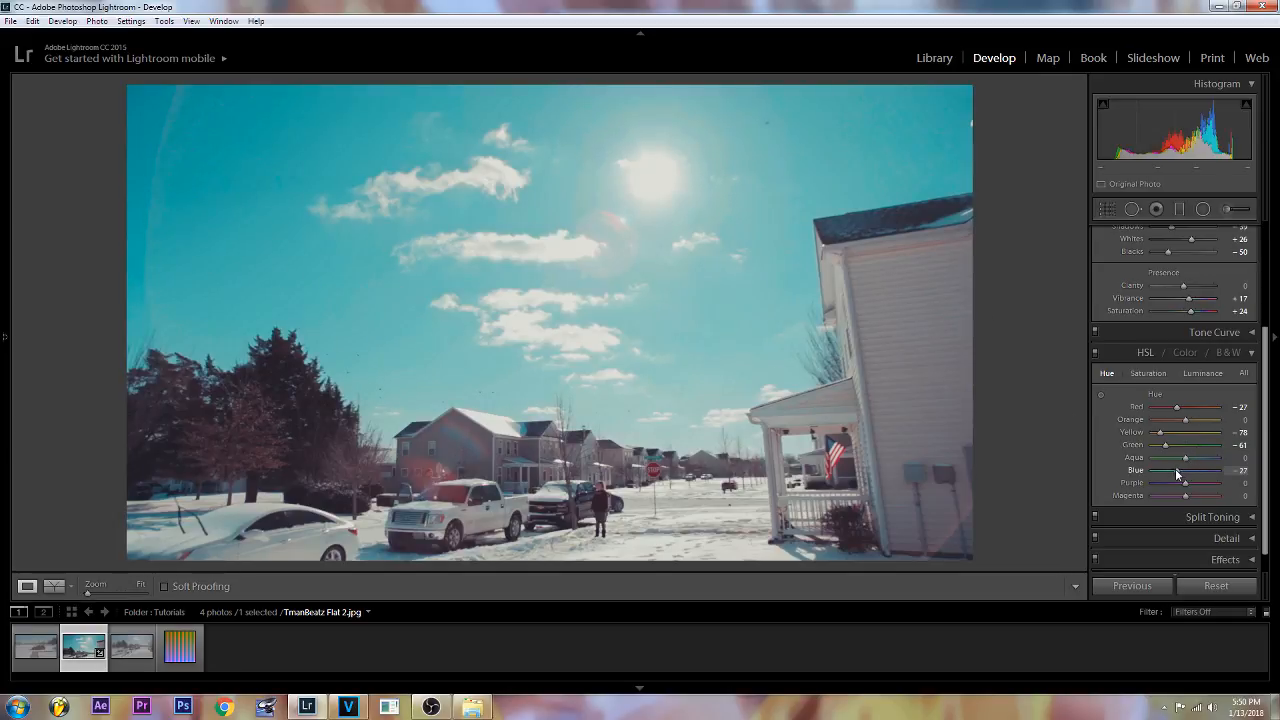
Step: Set the blue hue to -41 and the aqua hue to -27, and try out the purple and magenta hues
left_click_drag(1172, 469, 1170, 468)
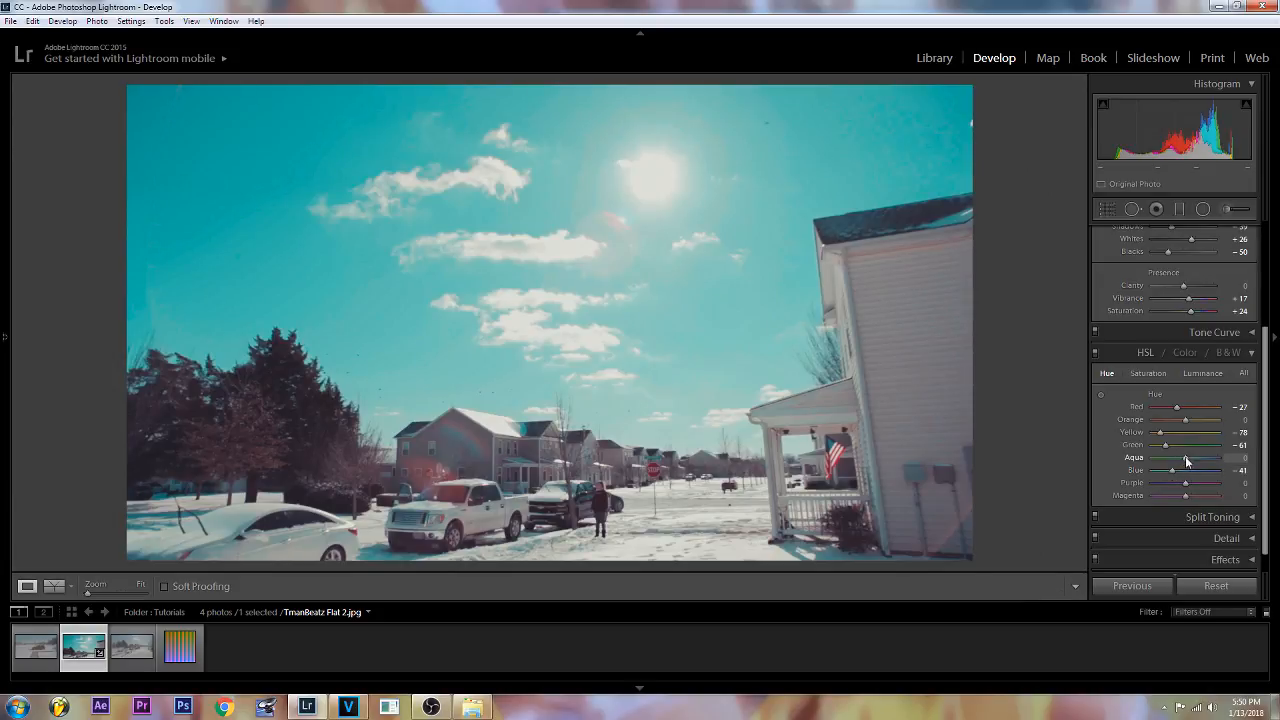
left_click_drag(1186, 457, 1232, 458)
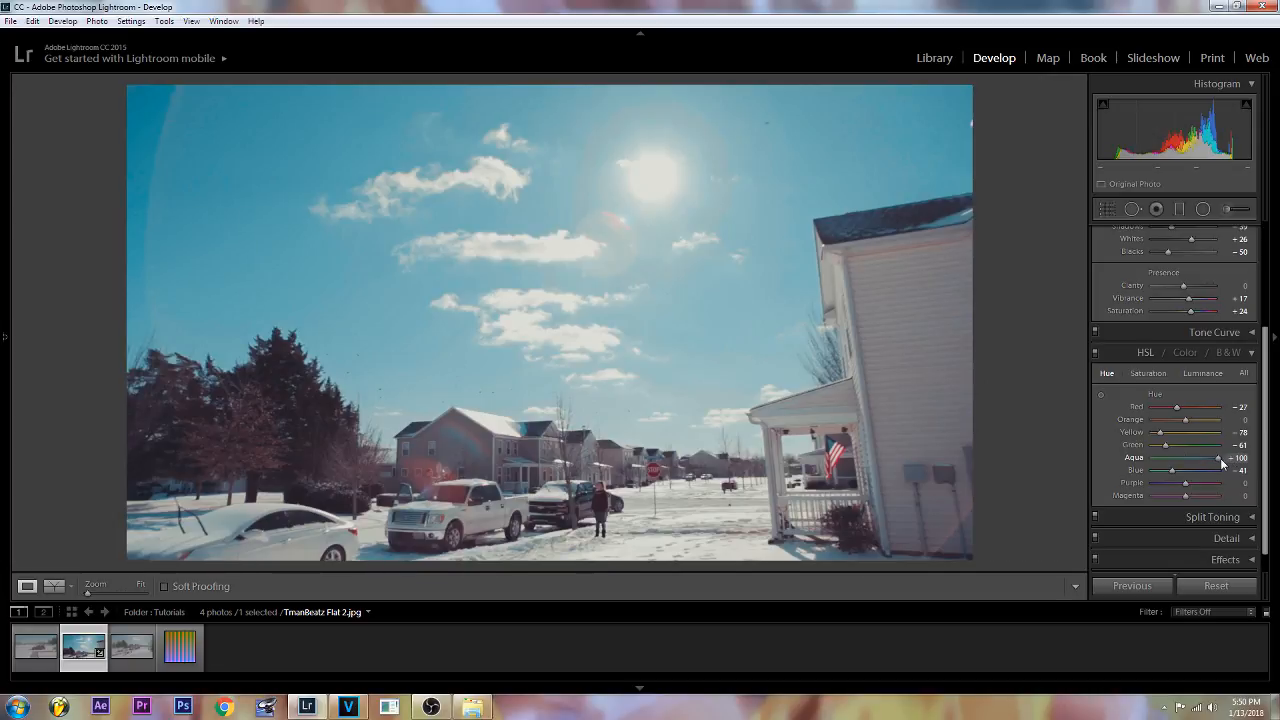
left_click_drag(1221, 461, 1187, 466)
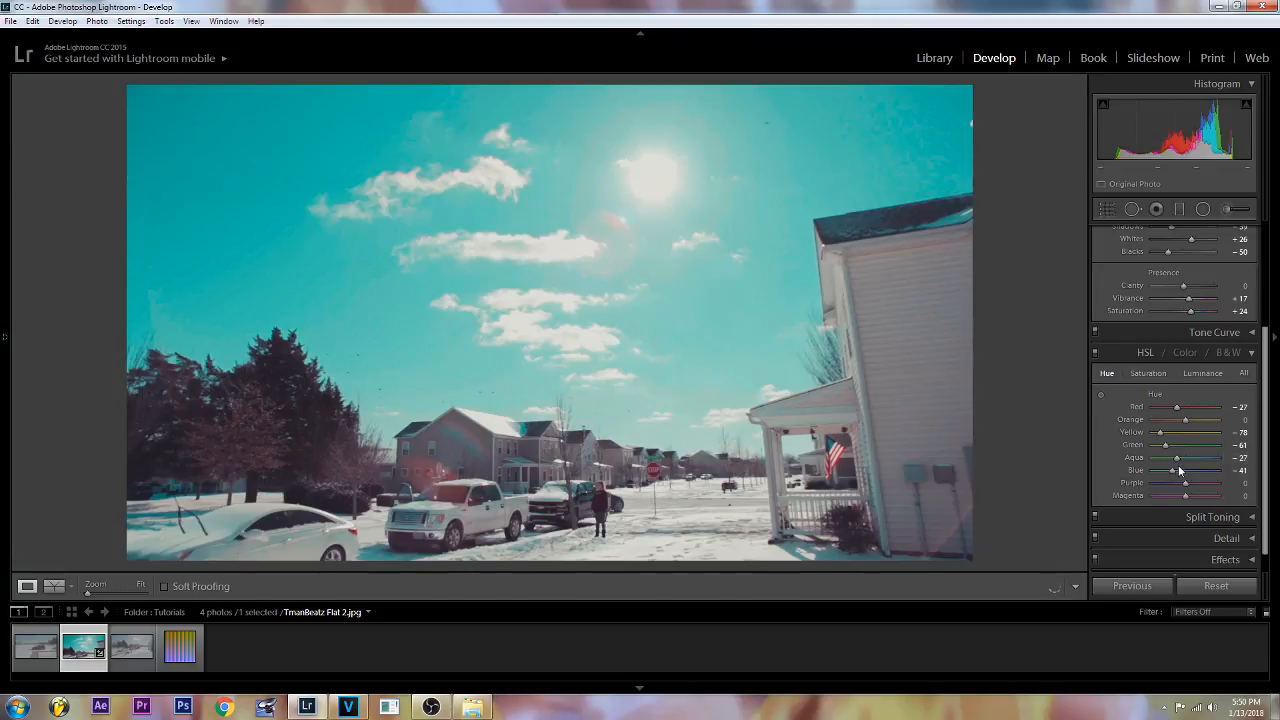
left_click_drag(1158, 484, 1203, 484)
mouse_move(1183, 497)
left_mouse_down()
mouse_move(1226, 489)
mouse_move(1182, 497)
left_mouse_up()
Step: Set the HSL saturation to -45 for blue, -41 for aqua, +10 for red and +2 for orange
left_click(1146, 374)
mouse_move(1185, 470)
left_mouse_down()
mouse_move(1173, 480)
mouse_move(1173, 458)
left_mouse_up()
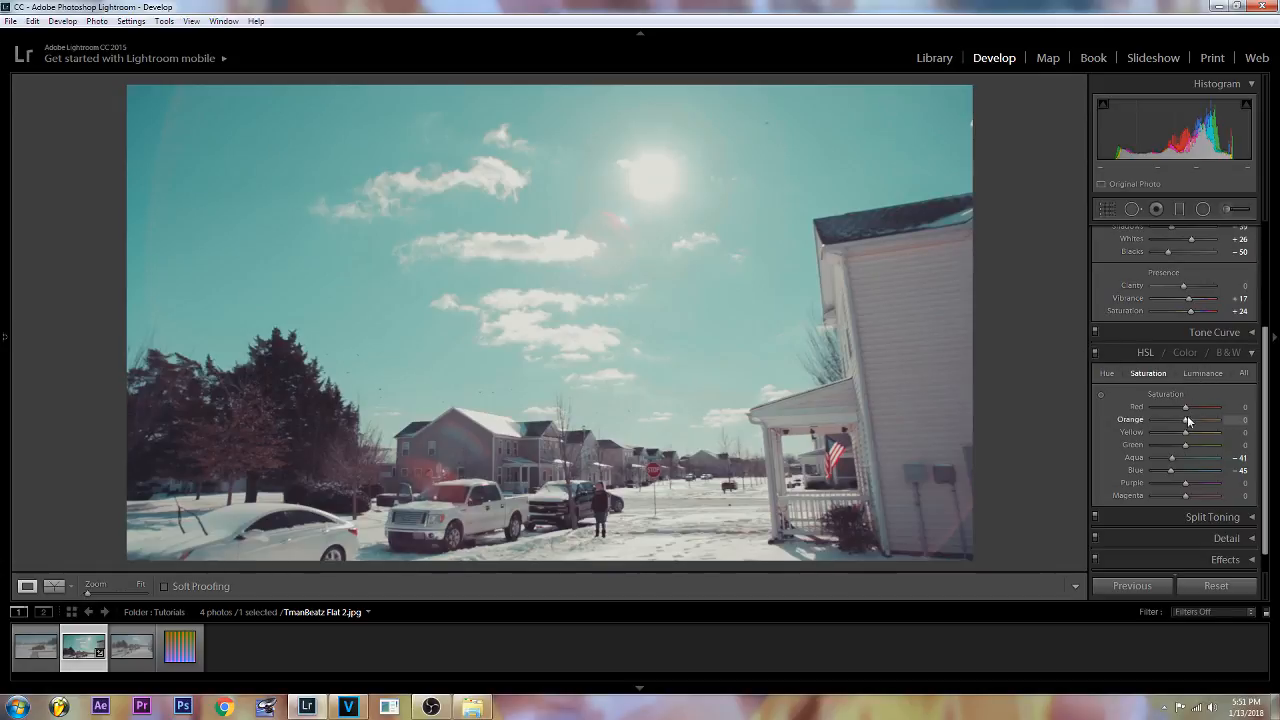
left_click_drag(1186, 412, 1189, 410)
left_click_drag(1184, 420, 1185, 421)
Step: Try strong orange luminance changes and settle on +6
left_click(1206, 376)
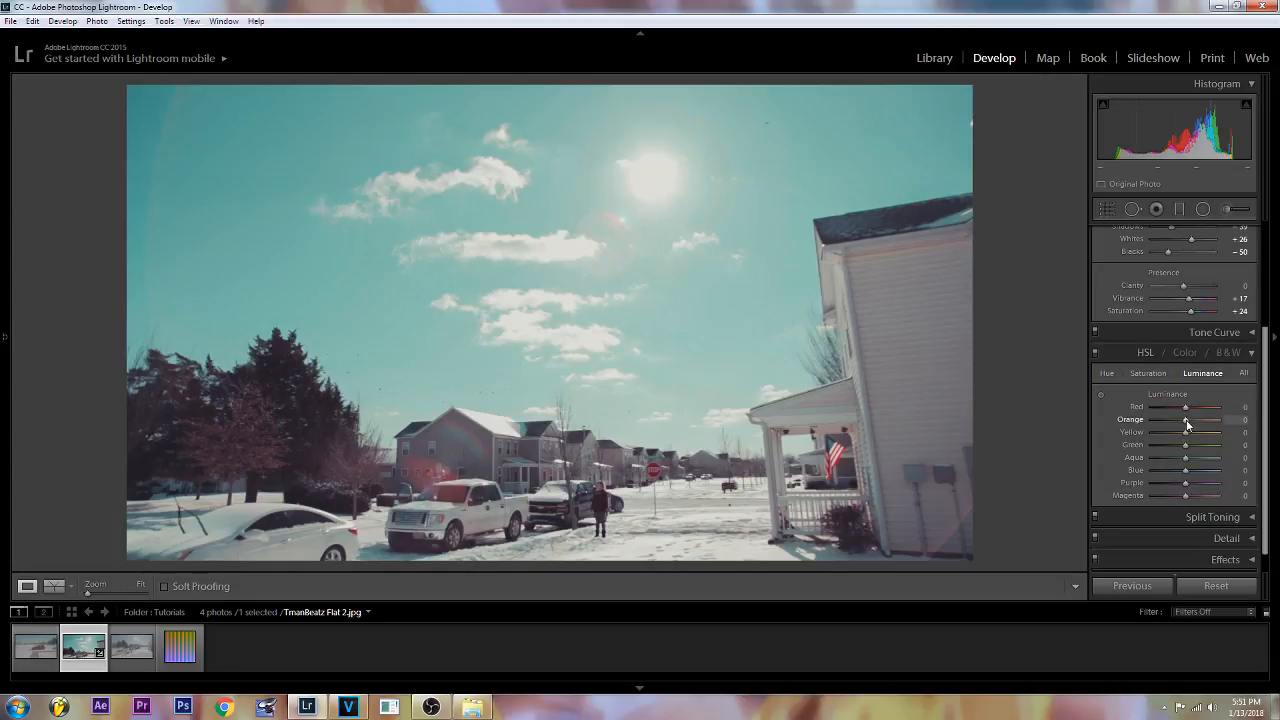
left_click_drag(1186, 421, 1189, 421)
left_click_drag(1189, 421, 1143, 421)
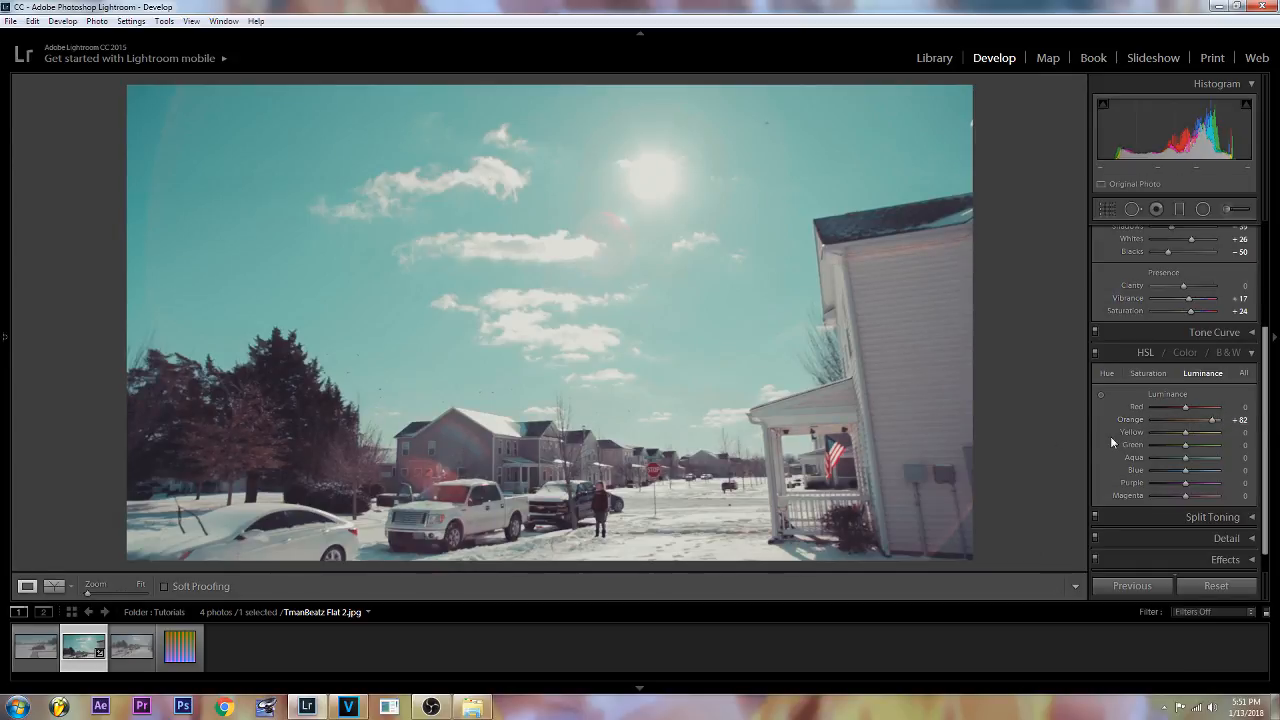
mouse_move(1206, 421)
left_mouse_down()
mouse_move(1137, 428)
mouse_move(1191, 419)
left_mouse_up()
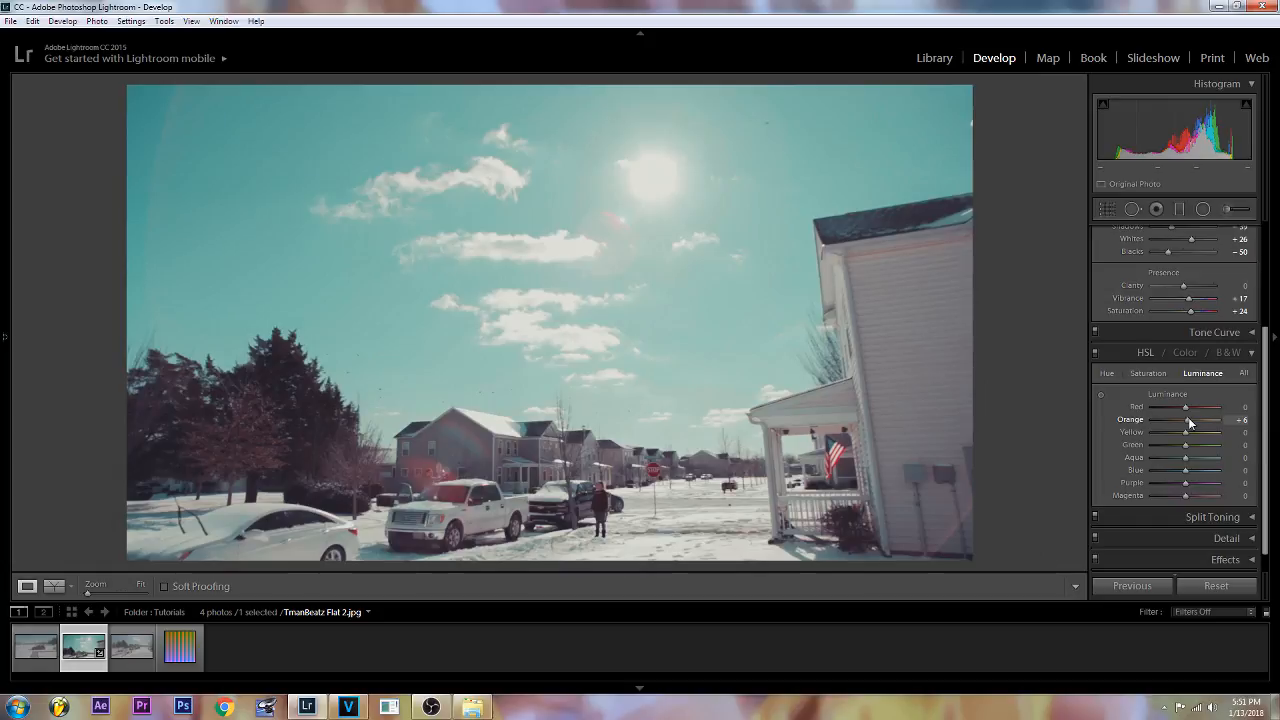
Step: Compare the image with and without the HSL adjustments, and look at the two ungraded snapshots
left_click(1094, 353)
left_click(1094, 353)
left_click(1094, 353)
left_click(1094, 353)
left_click(35, 655)
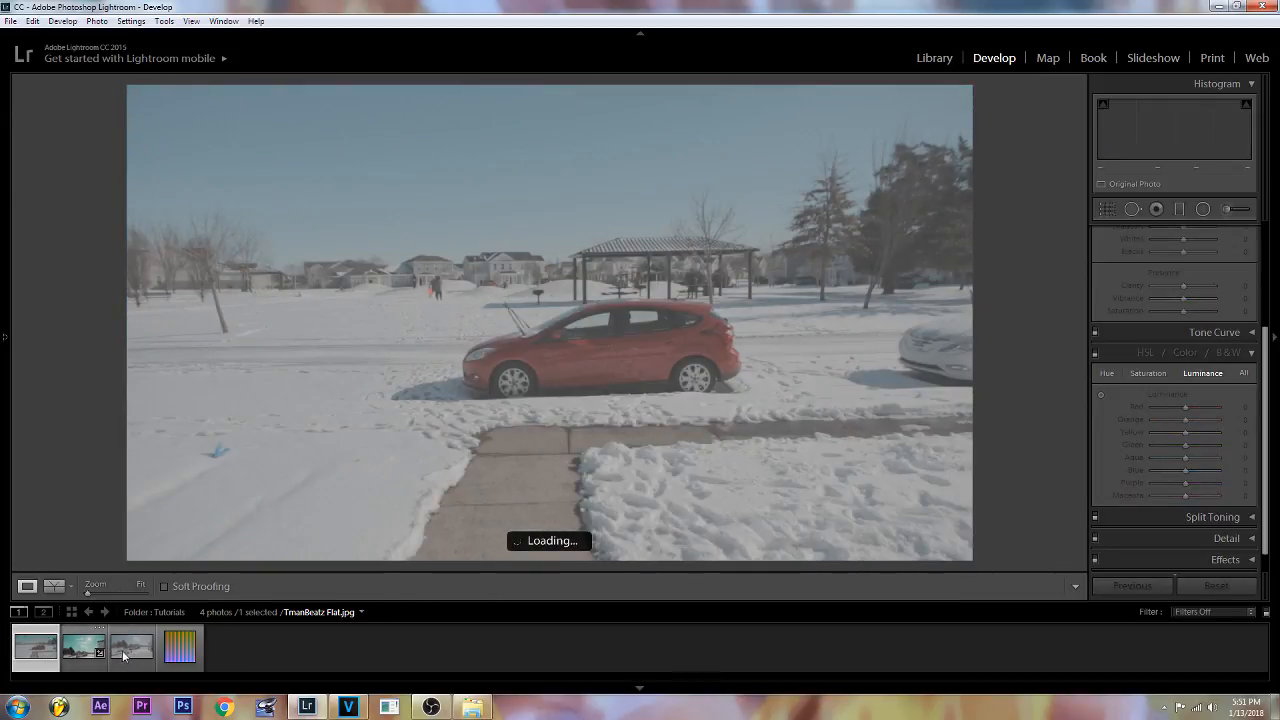
left_click(130, 652)
left_click(80, 650)
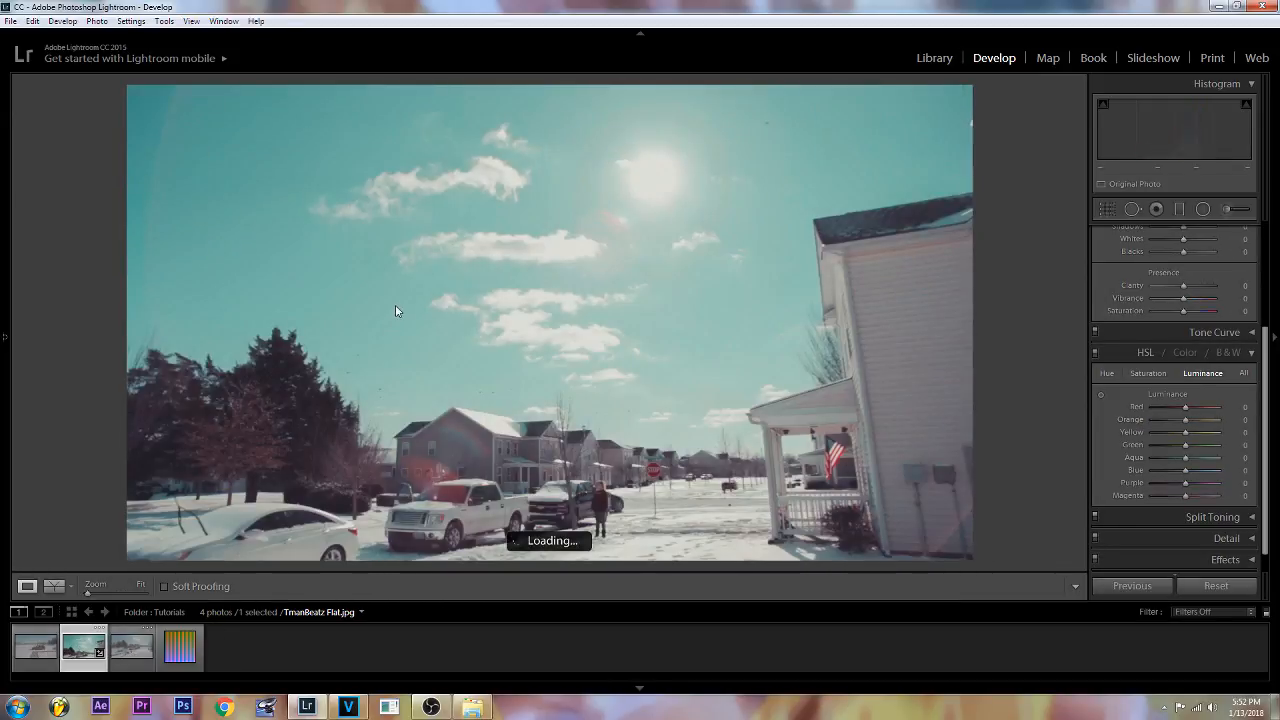
Step: Copy the develop settings of TmanBeatz Flat 2.jpg, including white balance, basic tone, tone curve, color, split toning and calibration
right_click(492, 307)
mouse_move(547, 313)
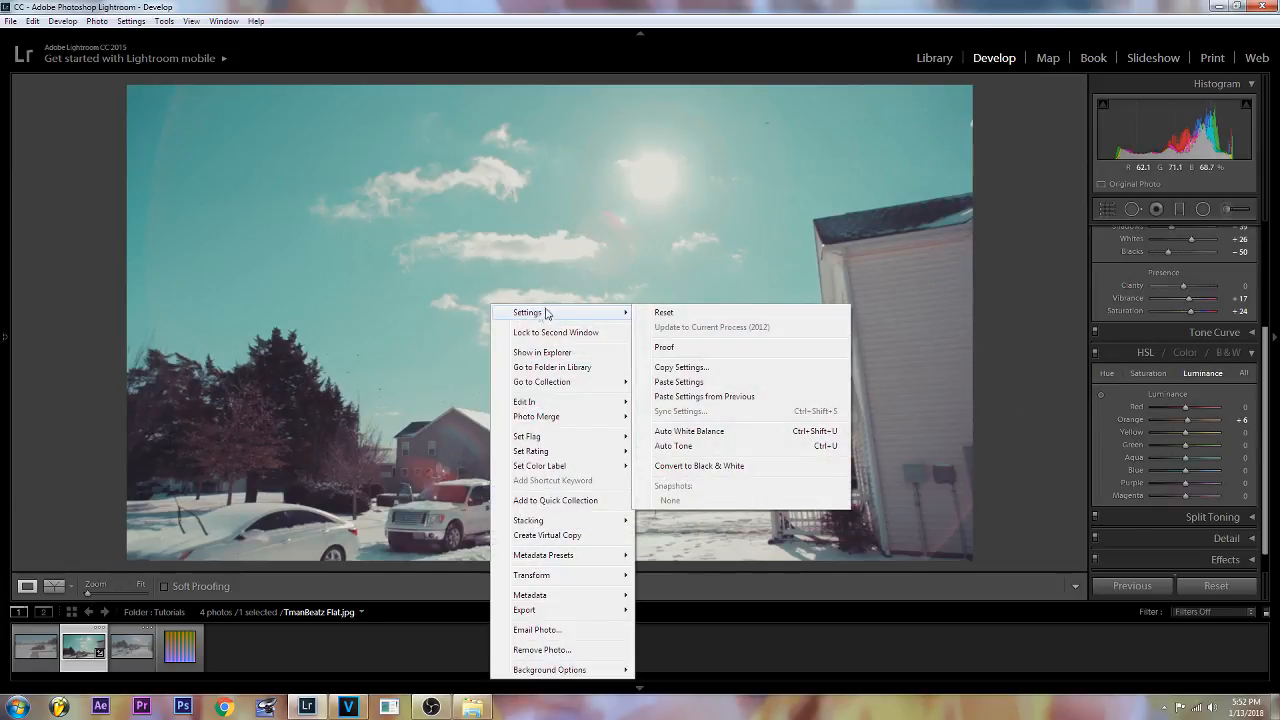
left_click(688, 367)
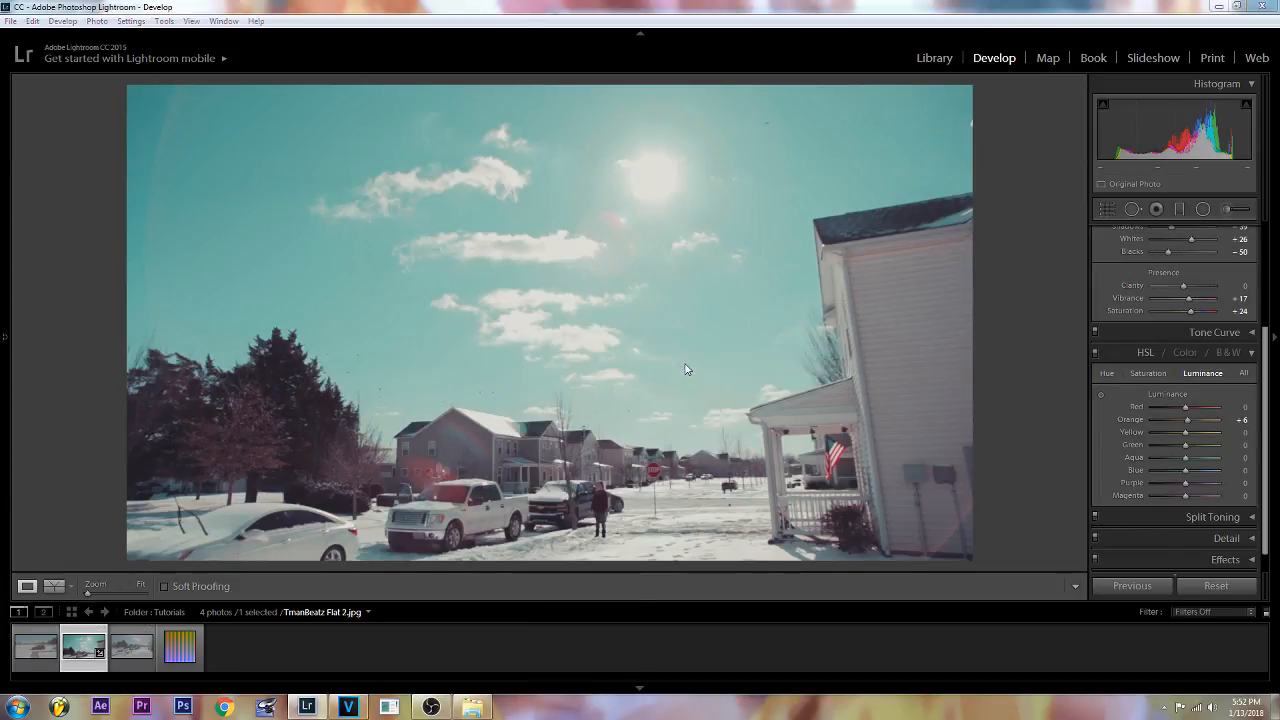
left_click_drag(750, 274, 560, 212)
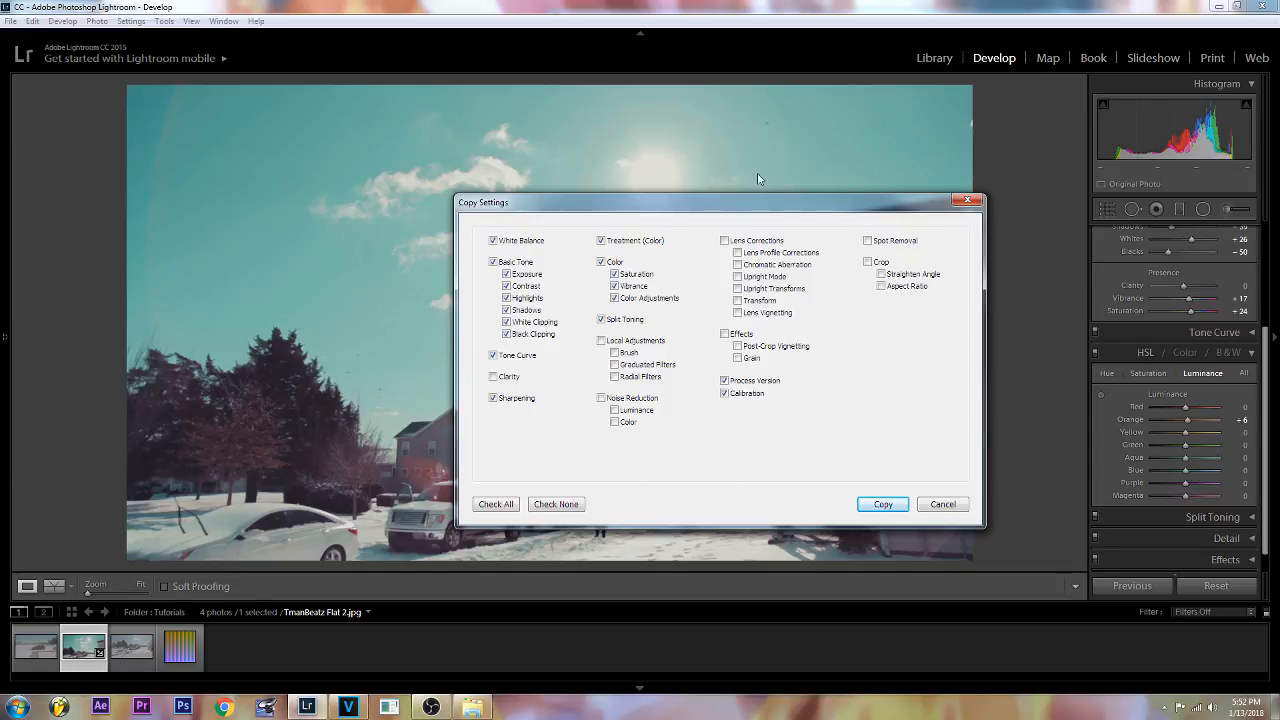
left_click(876, 512)
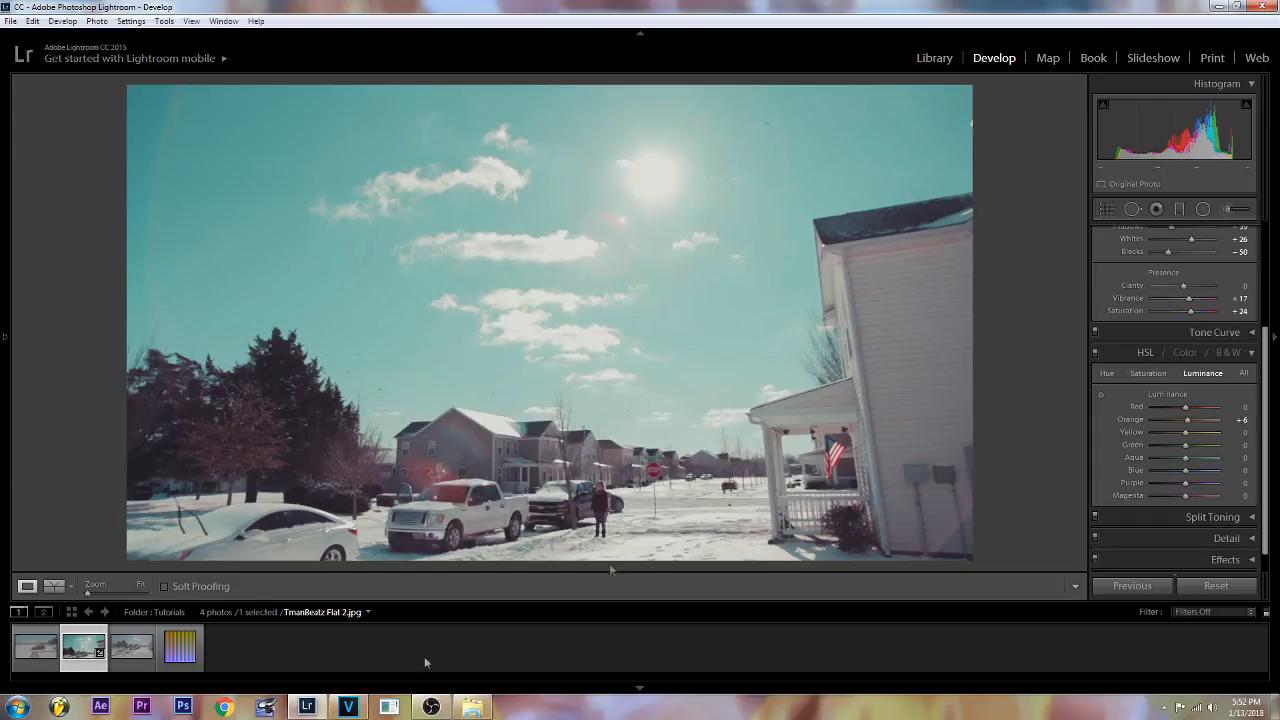
Step: Paste the copied develop settings onto the red car snapshot, TmanBeatz Flat.jpg
left_click(35, 655)
right_click(423, 219)
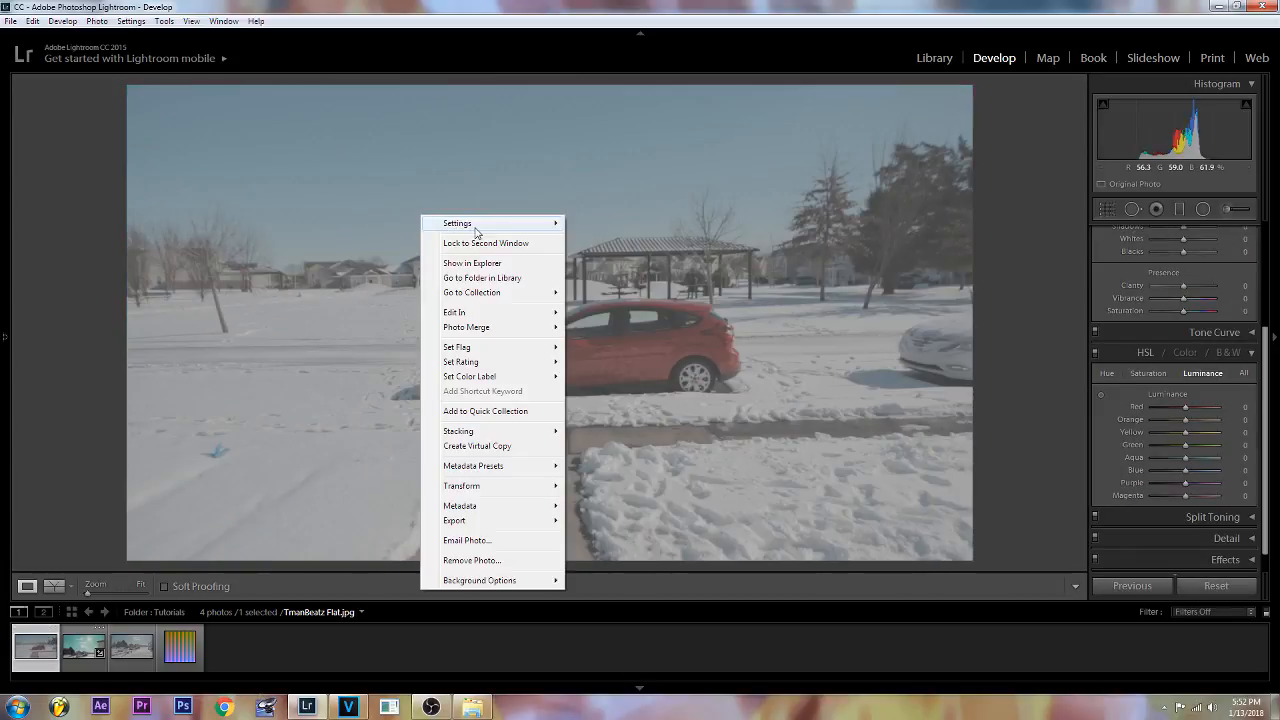
mouse_move(478, 226)
left_click(628, 298)
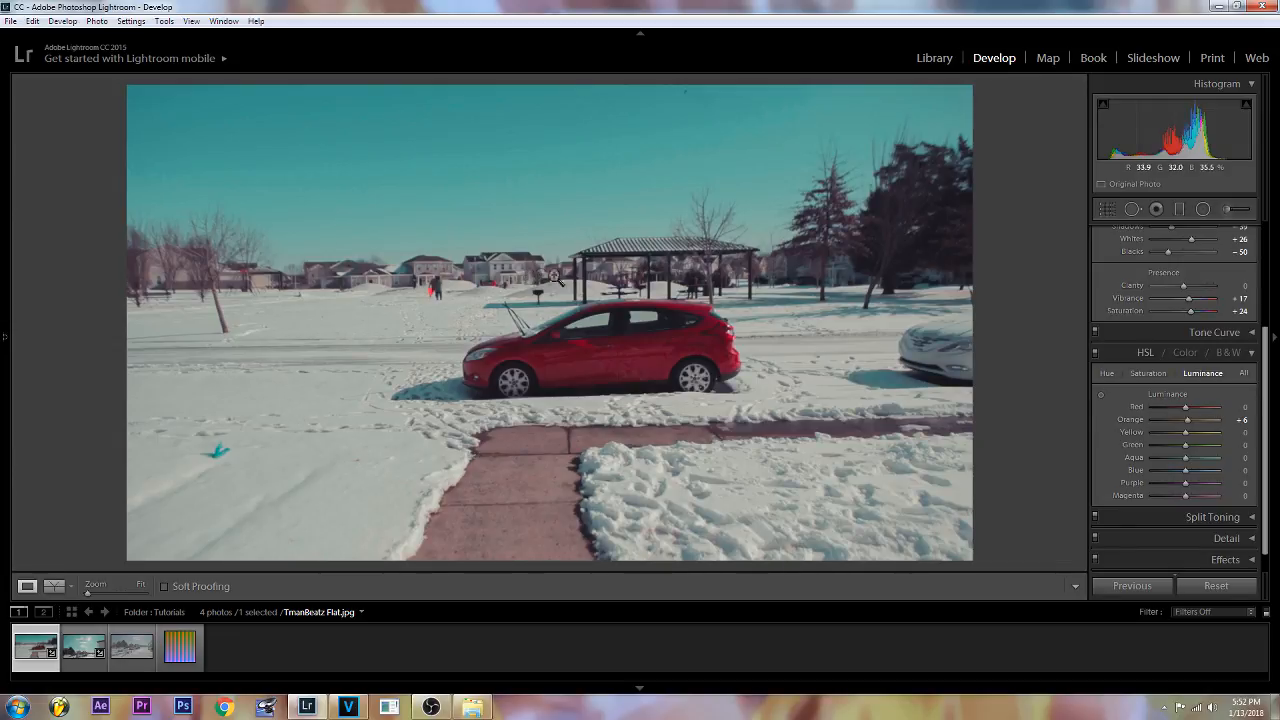
Step: On the red car snapshot, set the red saturation to -35, Highlights to -15 and Shadows to +2
left_click(1157, 374)
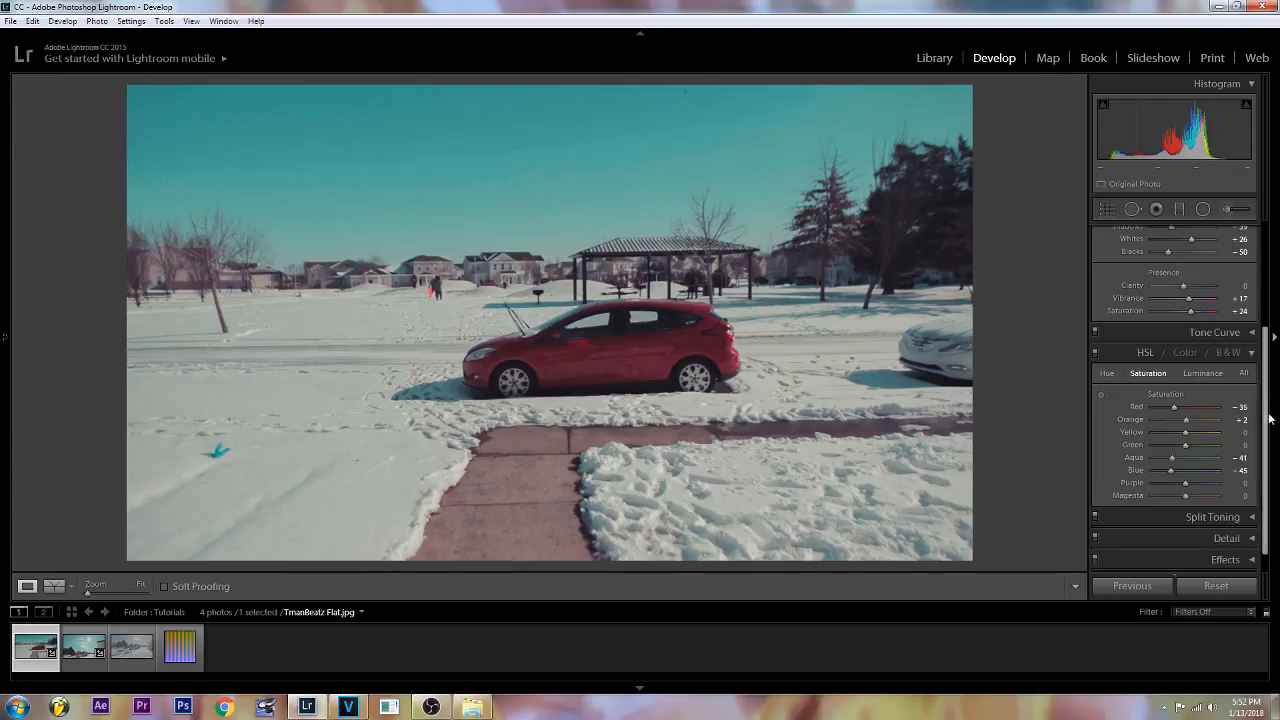
scroll(1268, 418, "up", 3)
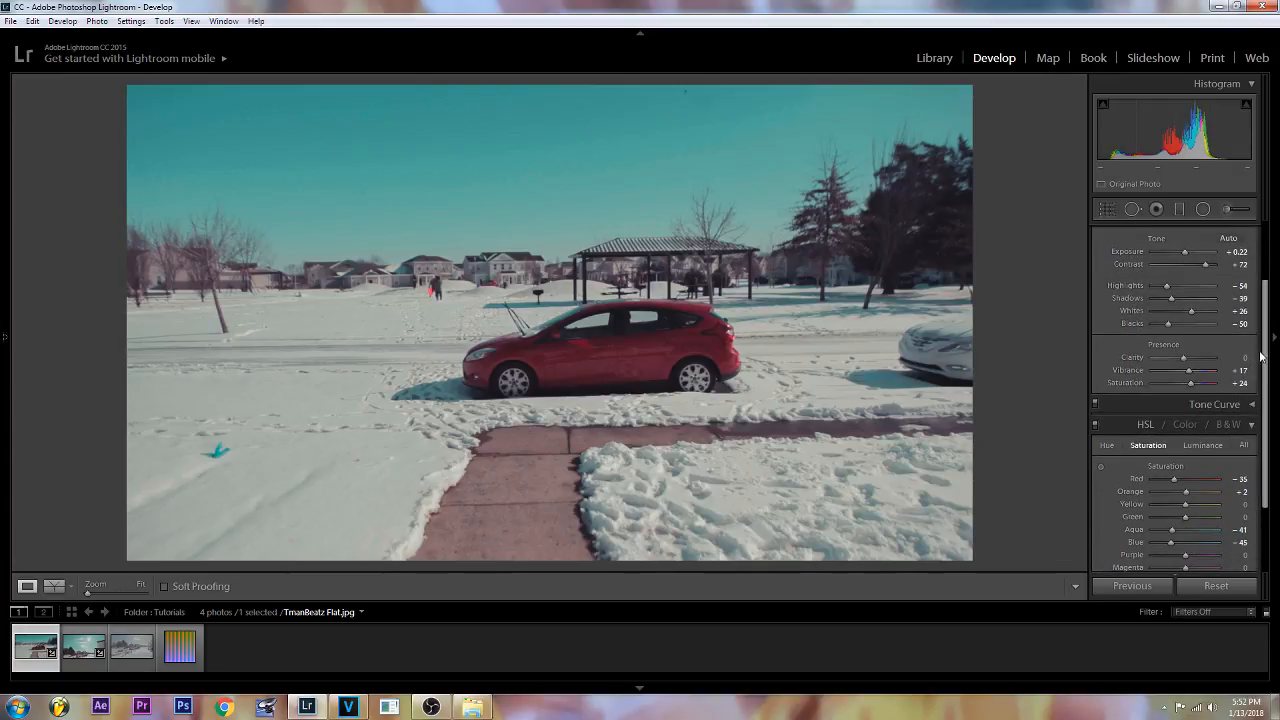
scroll(1260, 355, "up", 4)
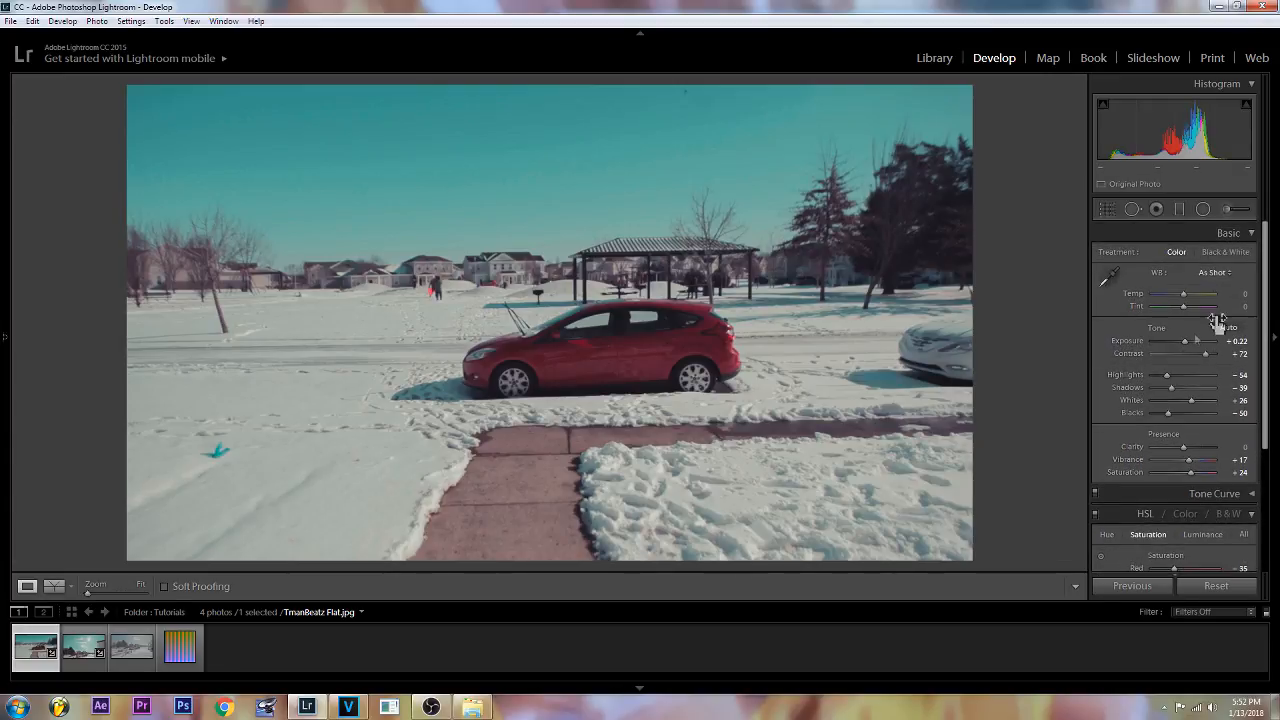
left_click_drag(1166, 374, 1185, 391)
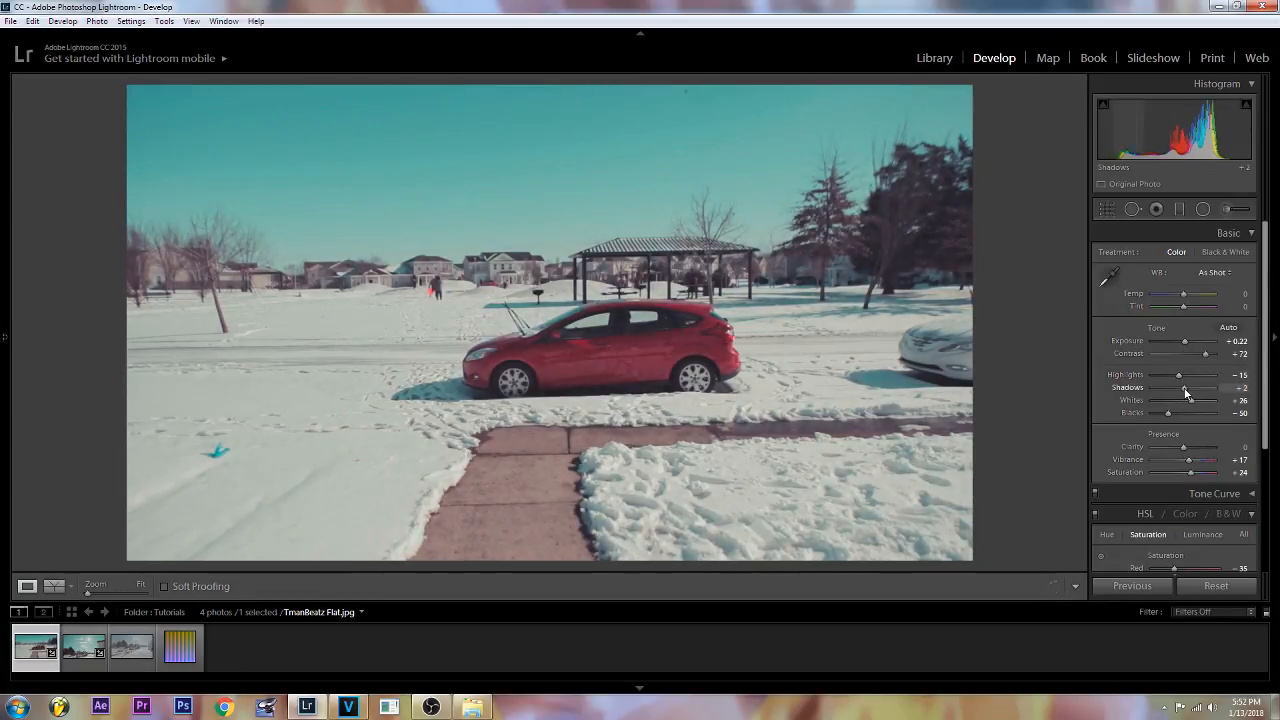
Step: Copy the refined settings from the red car snapshot and paste them onto TmanBeatz Flat 2.jpg
right_click(347, 285)
mouse_move(428, 290)
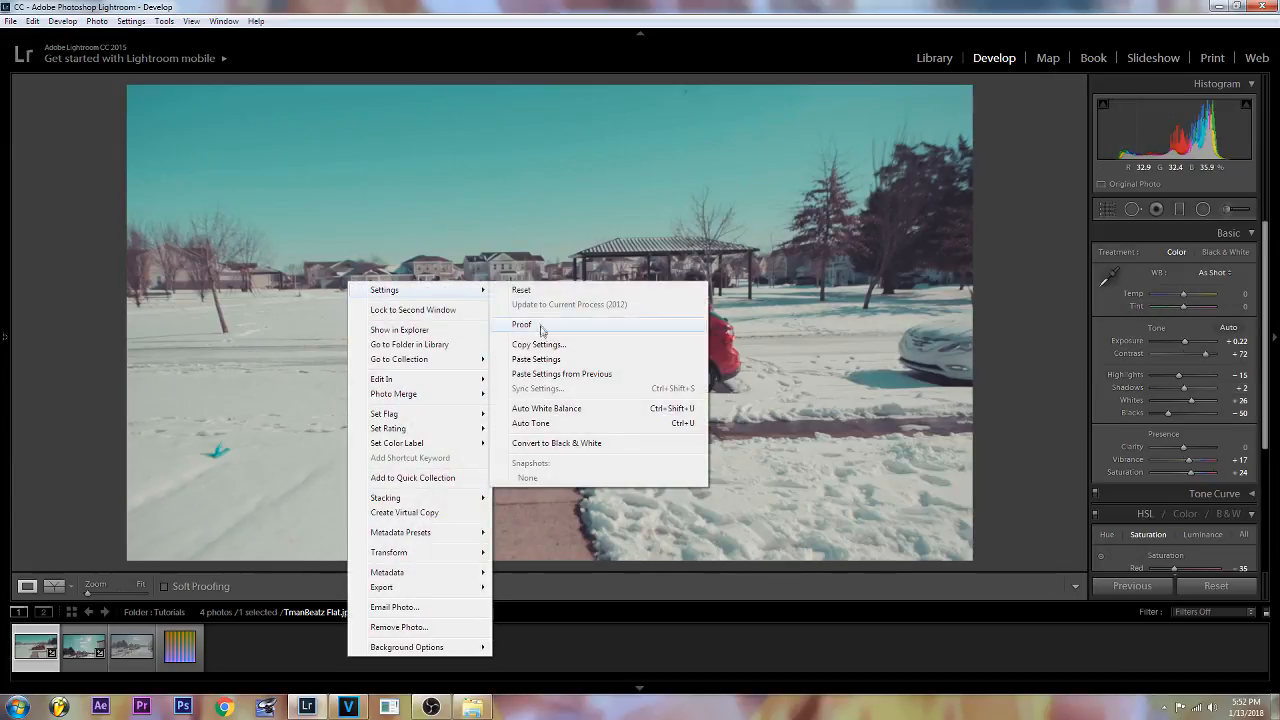
left_click(538, 344)
left_click(872, 502)
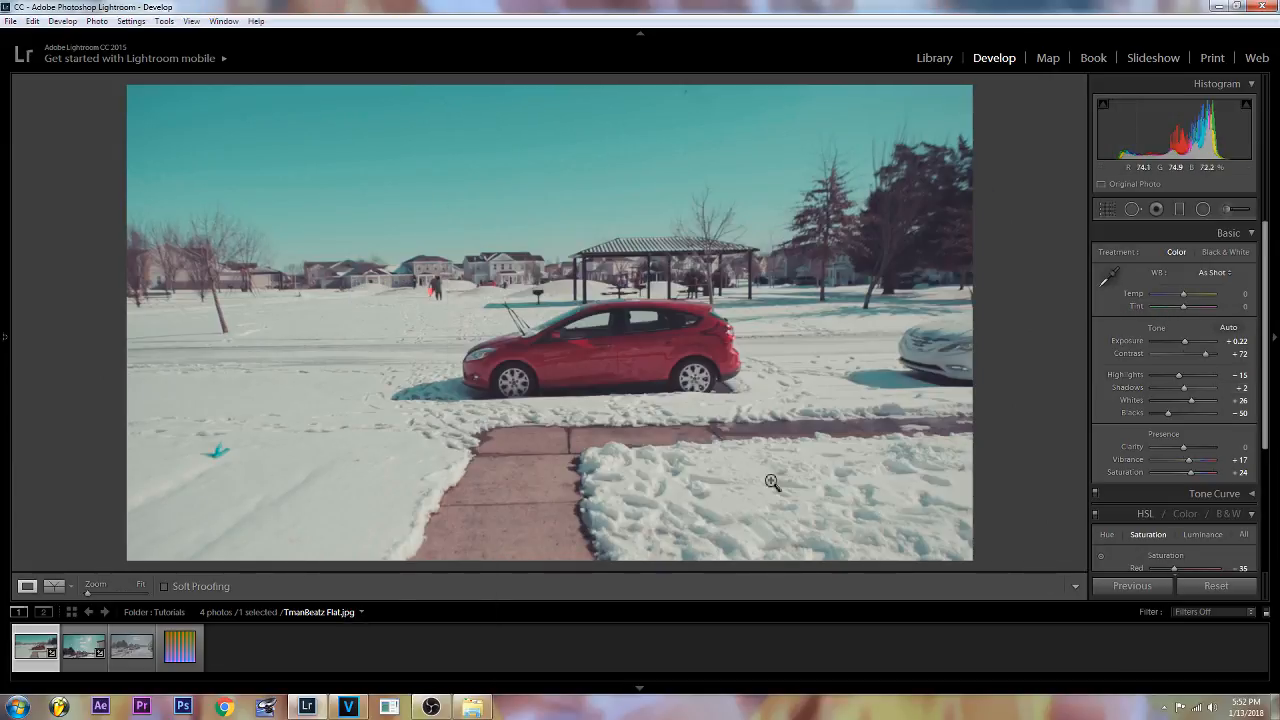
left_click(75, 655)
right_click(514, 302)
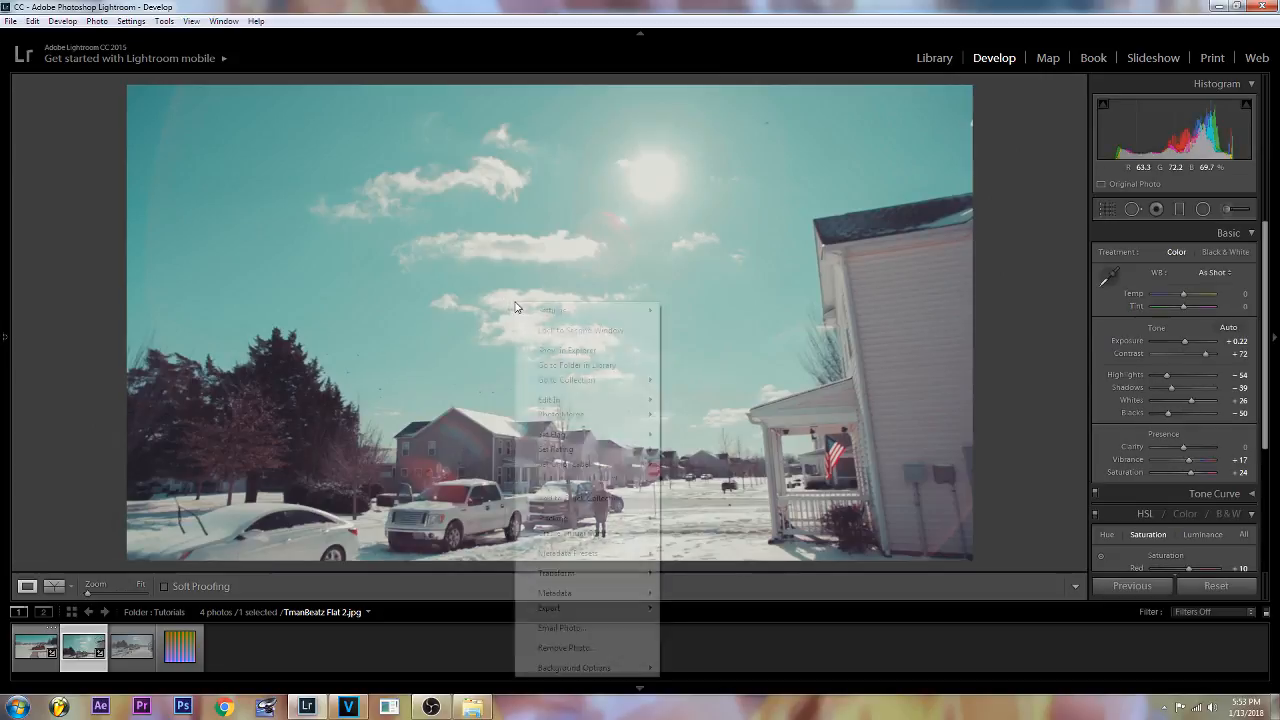
mouse_move(541, 312)
left_click(705, 382)
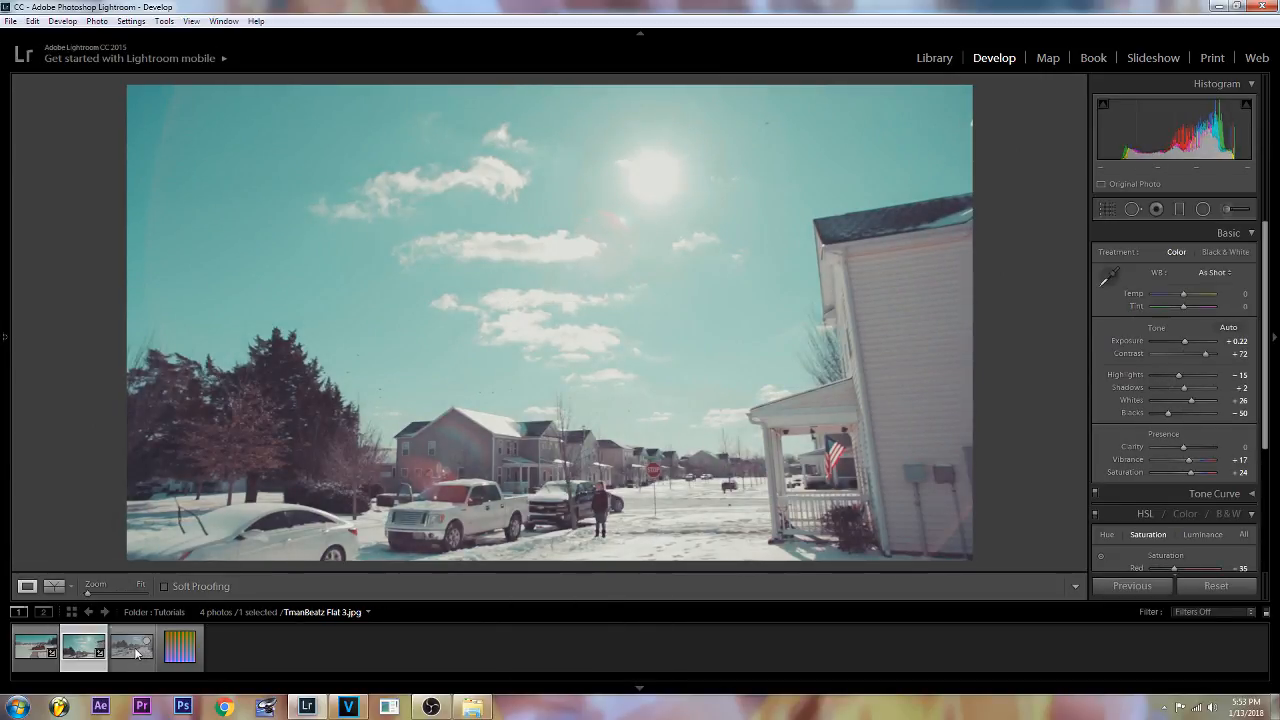
Step: Paste the copied develop settings onto the TmanBeatz Flat 3.jpg snapshot and check the applied values
left_click(137, 653)
right_click(524, 288)
mouse_move(600, 303)
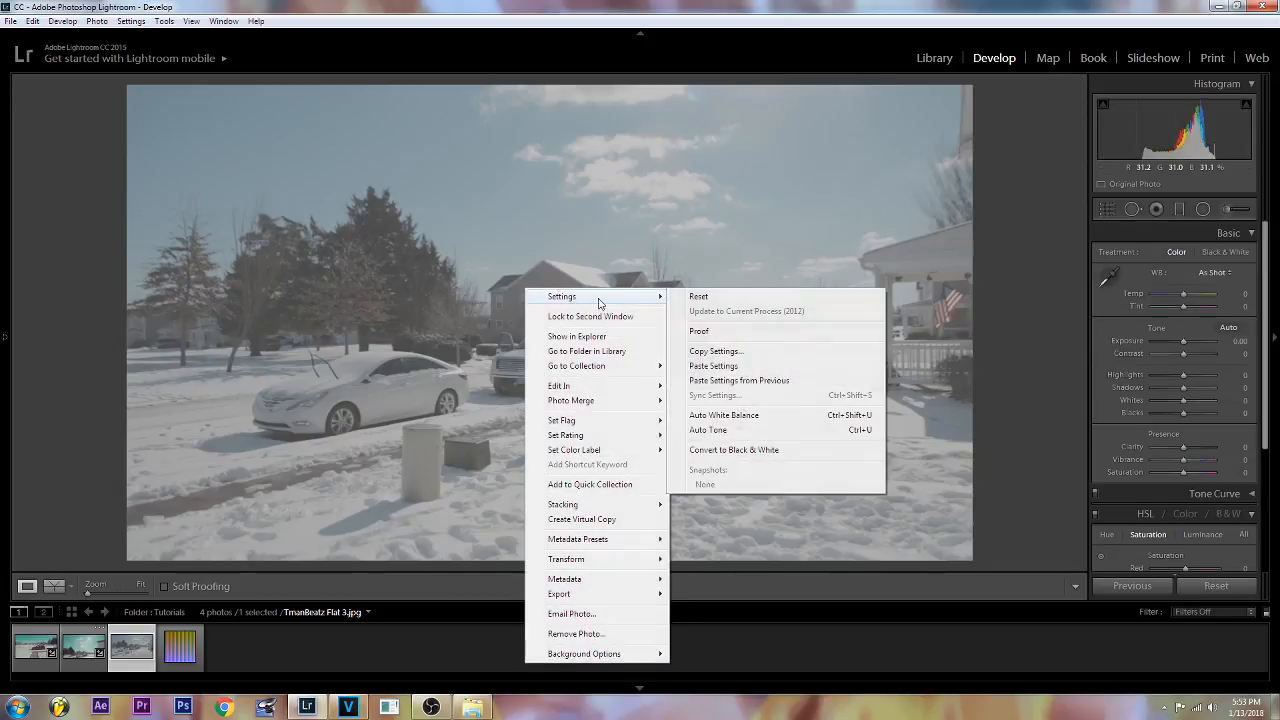
left_click(714, 366)
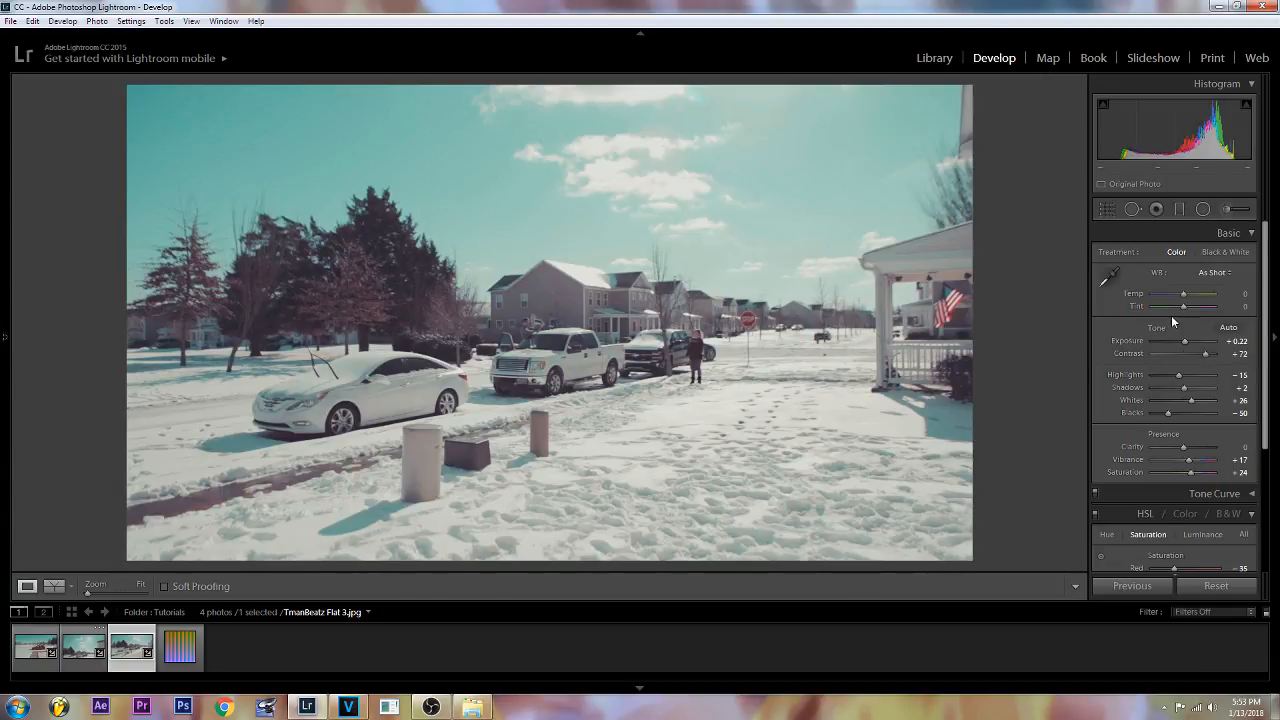
left_click_drag(1267, 286, 1270, 338)
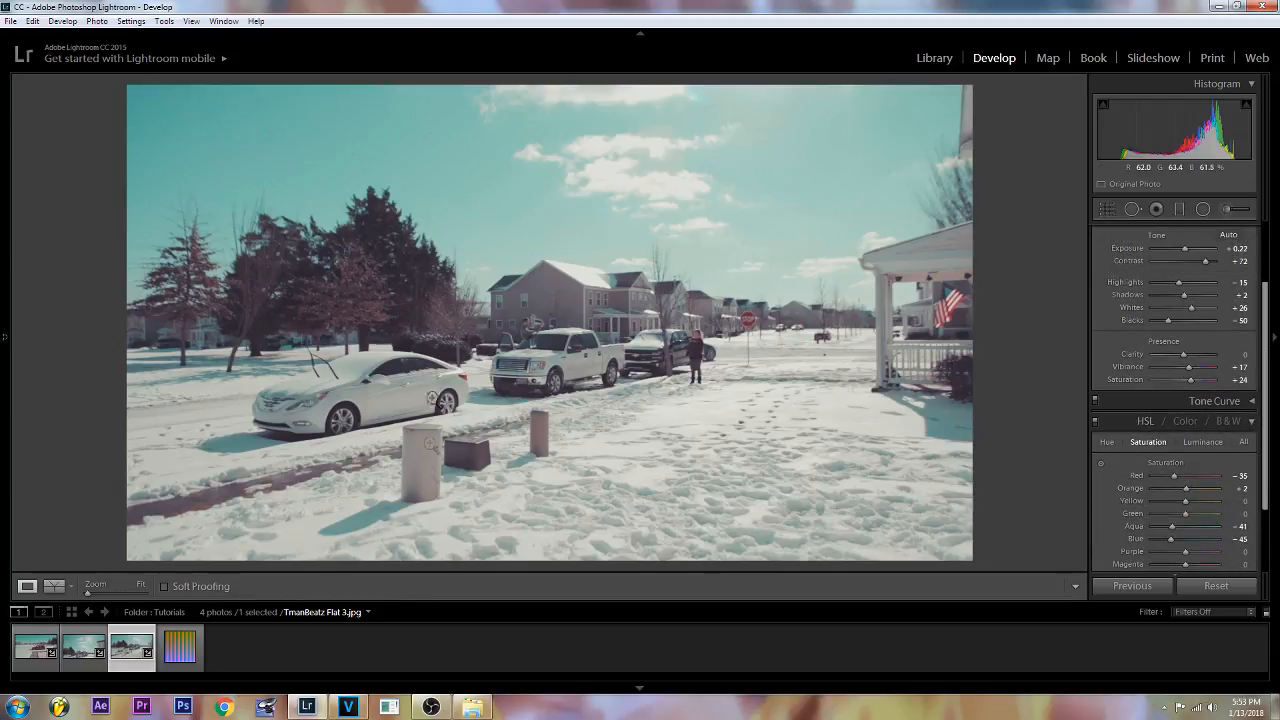
Step: Paste the same develop settings onto Blank Look Up Table.png
left_click(180, 646)
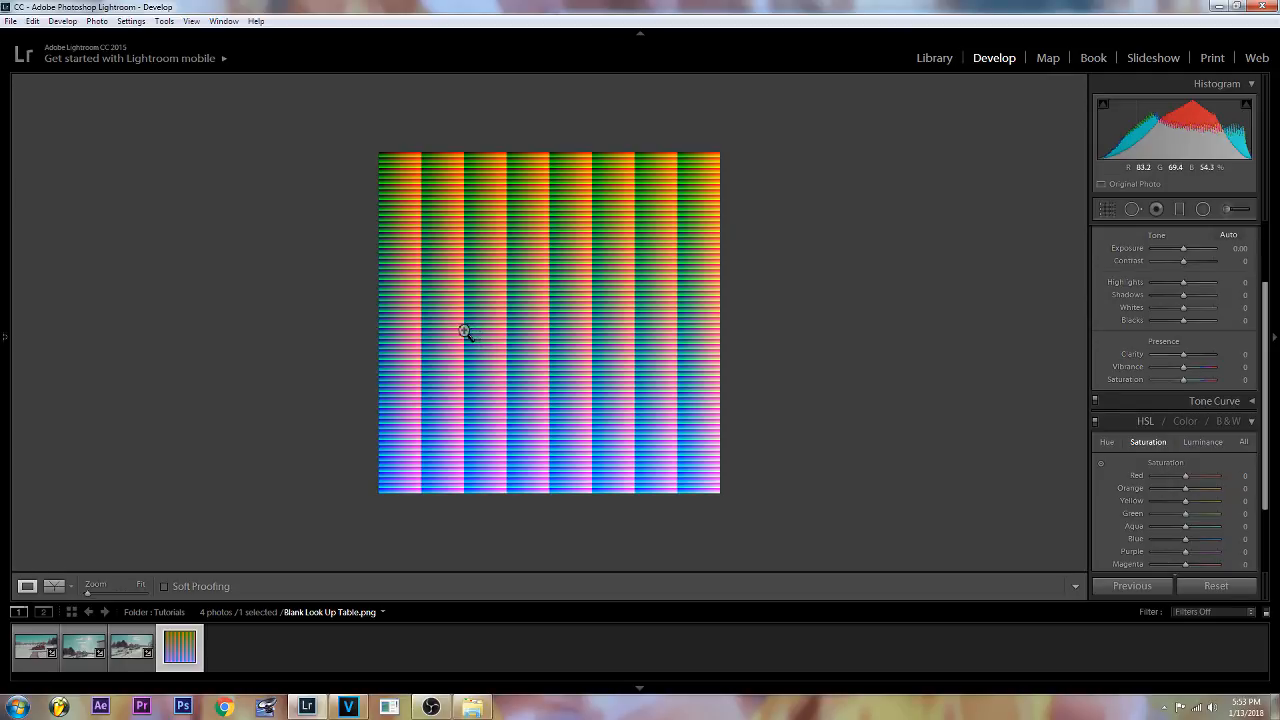
right_click(480, 258)
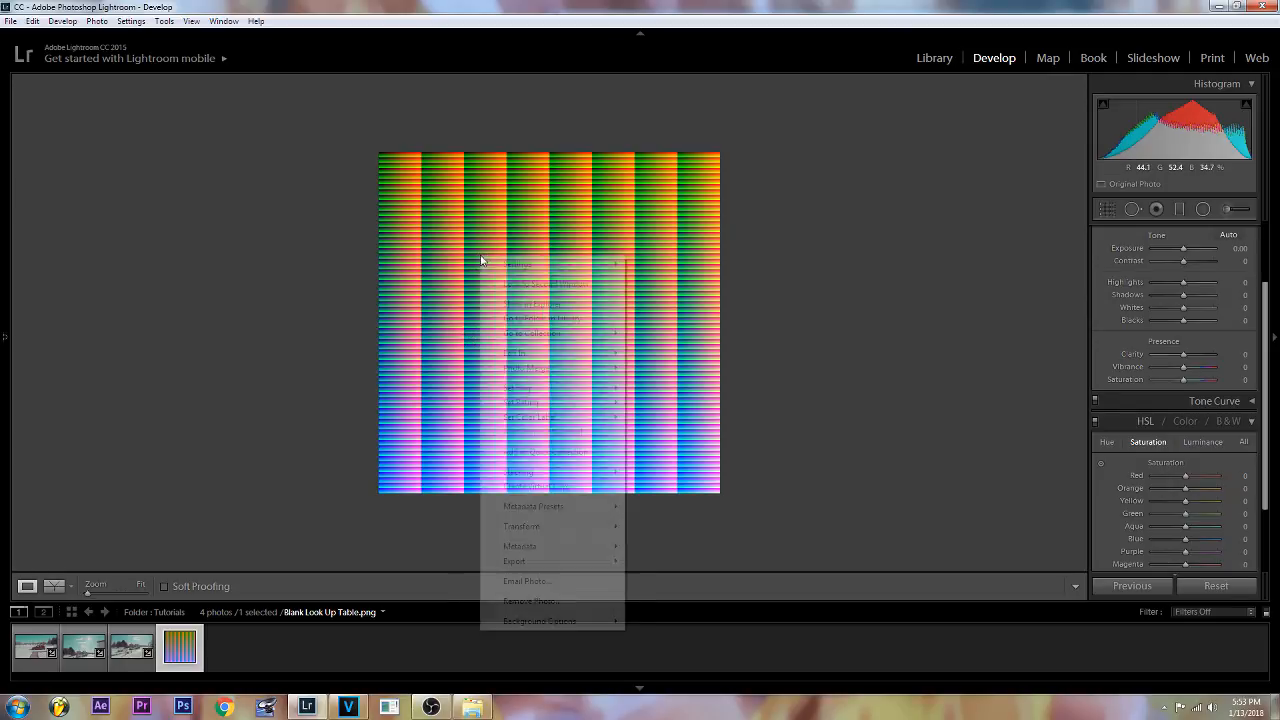
mouse_move(515, 264)
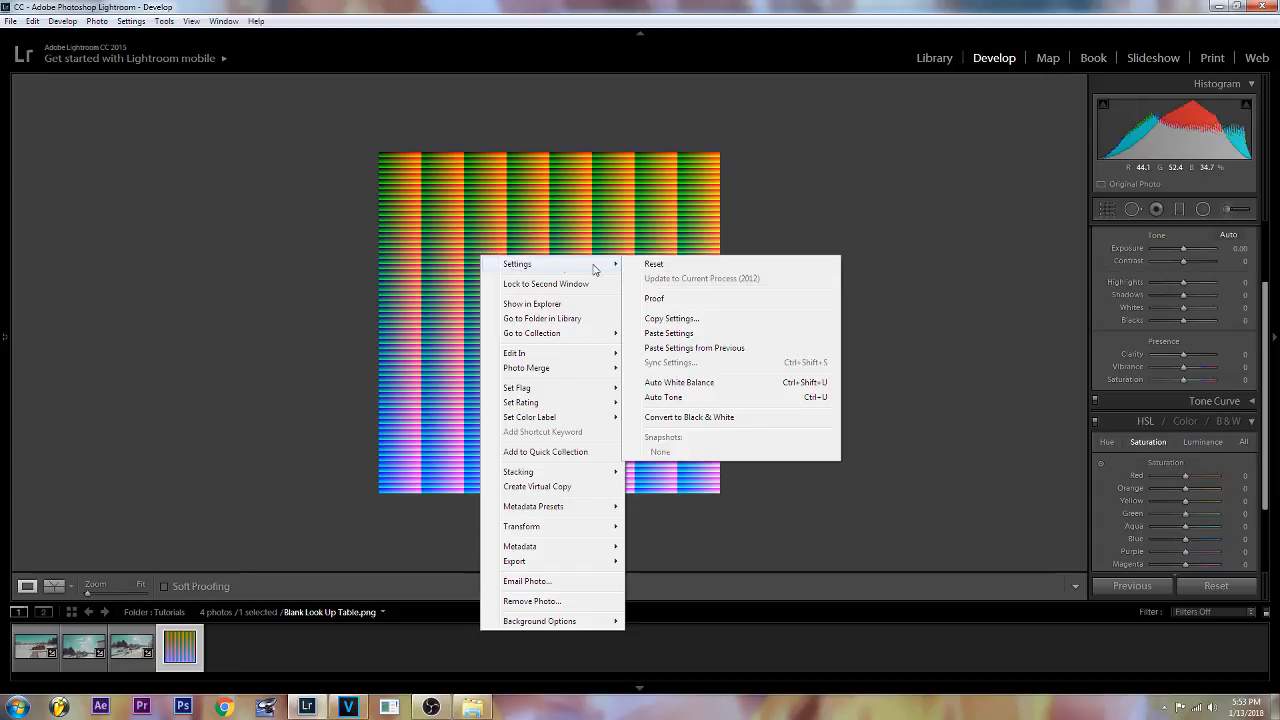
left_click(663, 333)
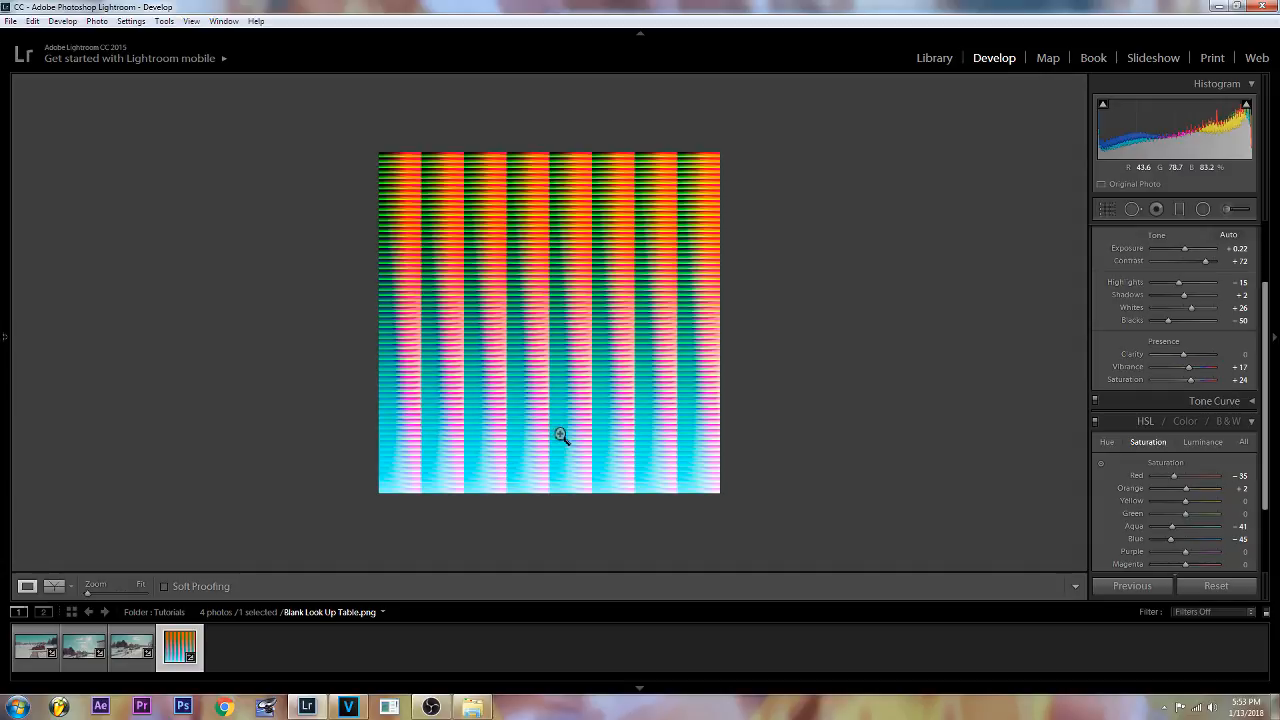
Step: Start exporting the graded look-up table image with the custom file name C-LOG_Tutorial
right_click(487, 300)
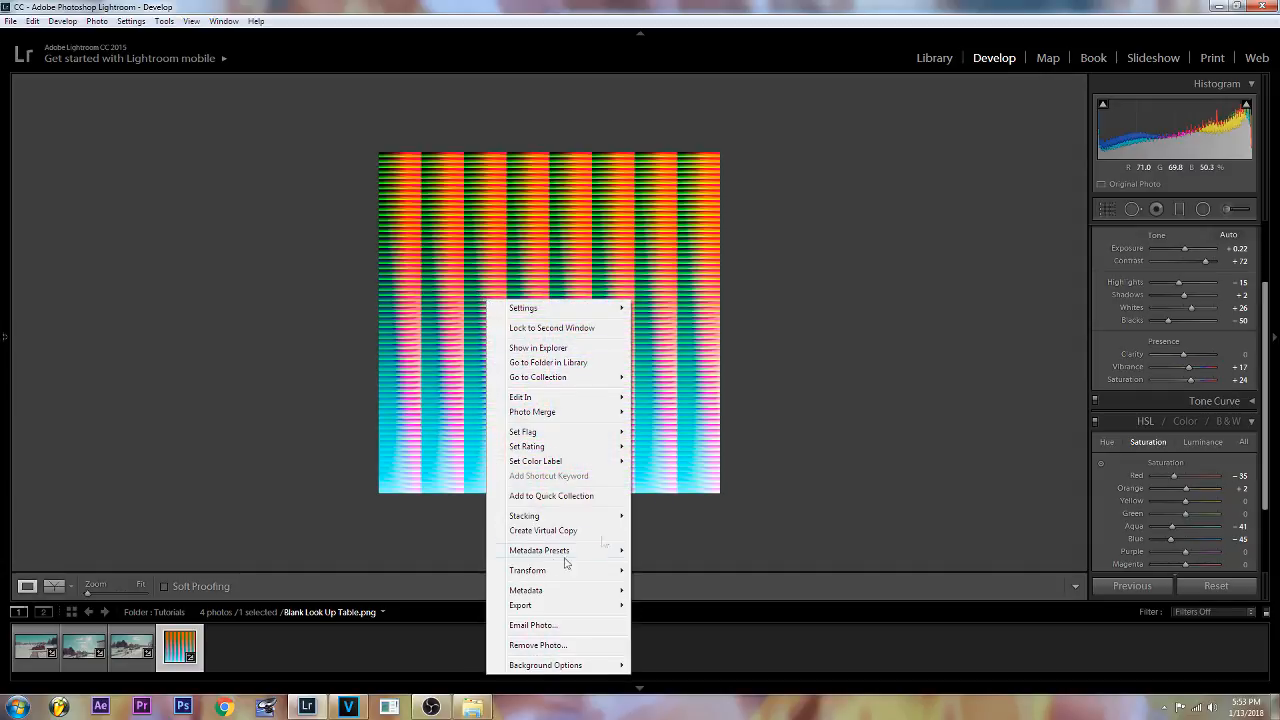
mouse_move(547, 604)
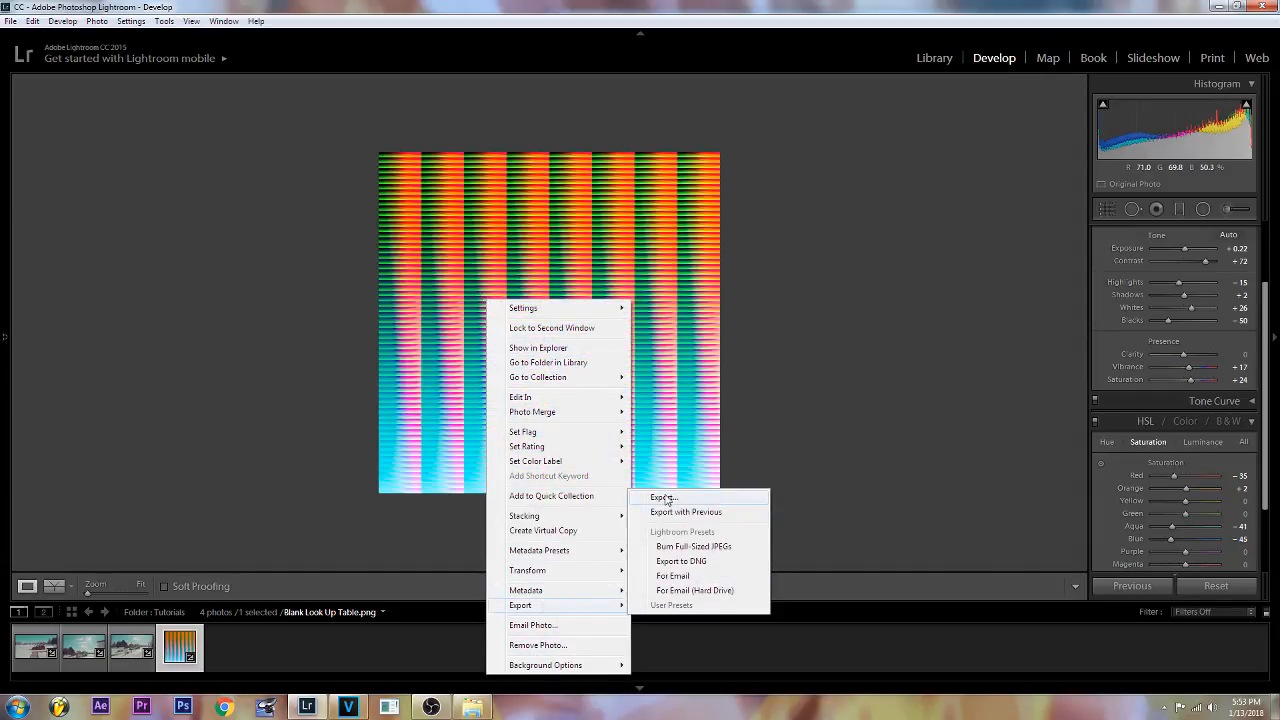
left_click(664, 497)
double_click(975, 427)
left_click(959, 424)
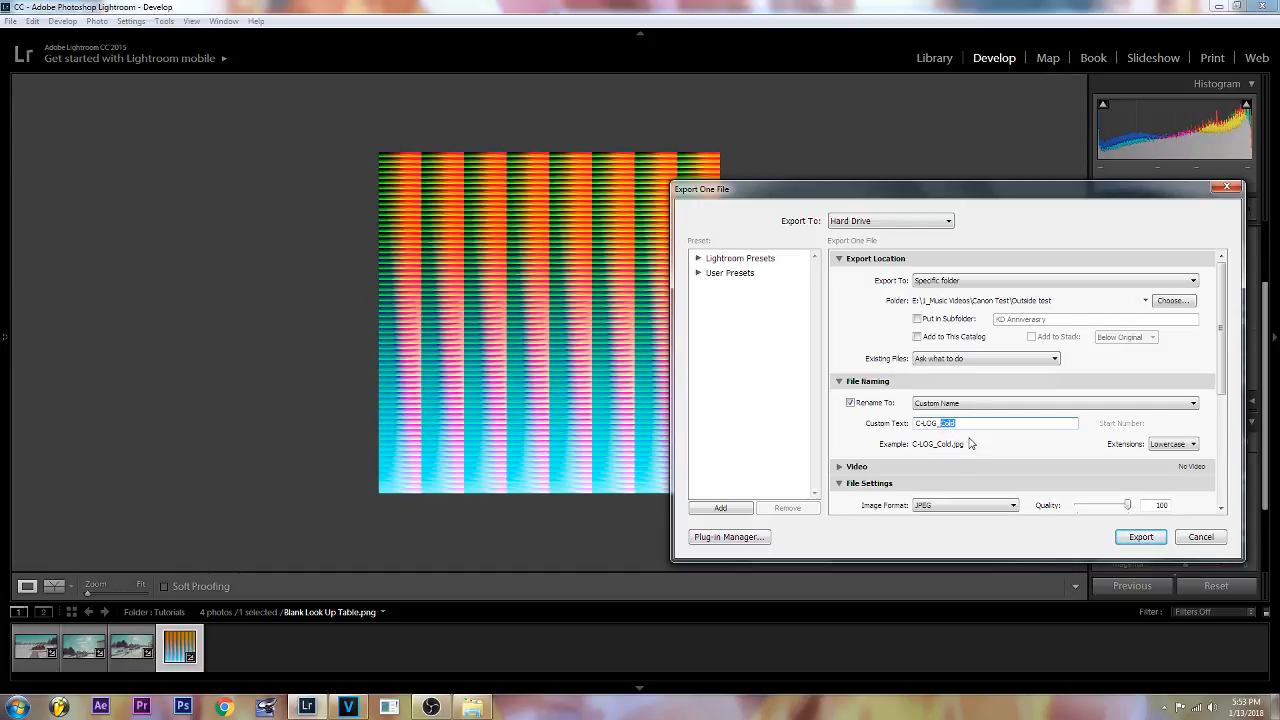
type("Tutoria")
Step: Choose the Tutorials folder inside 1_Music Videos as the export destination and export the look-up table image
left_click(1168, 304)
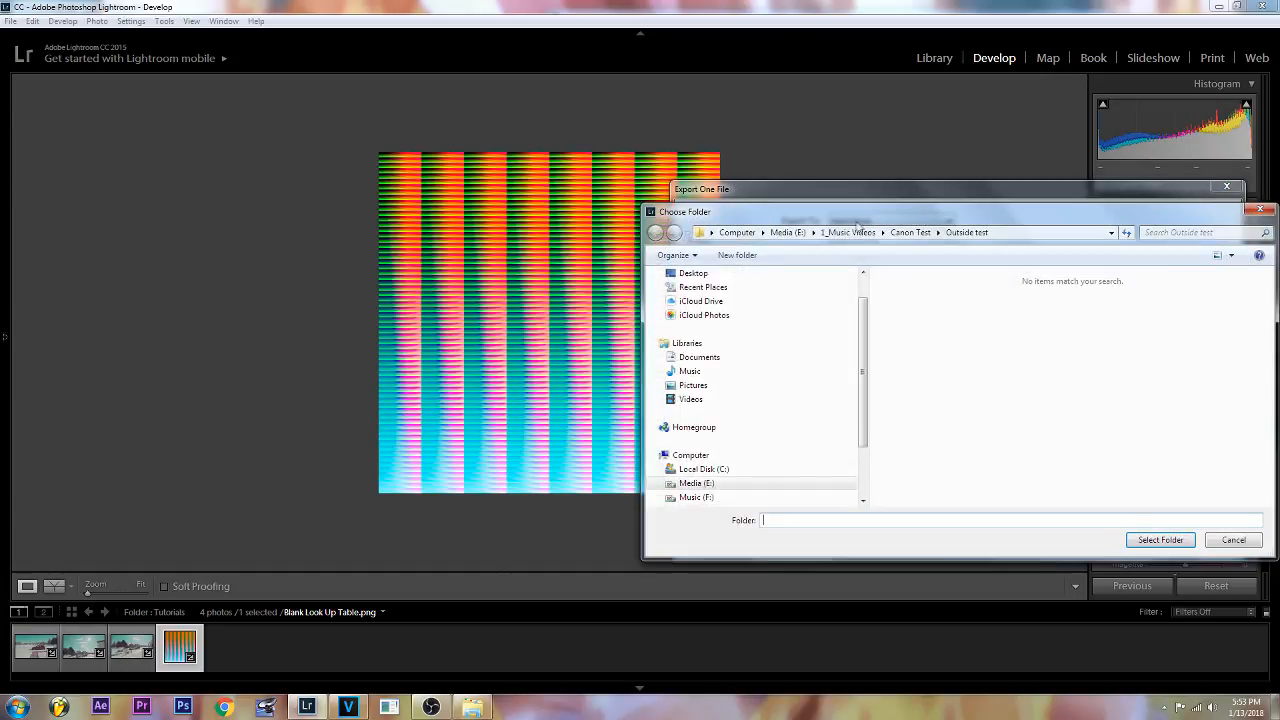
double_click(911, 433)
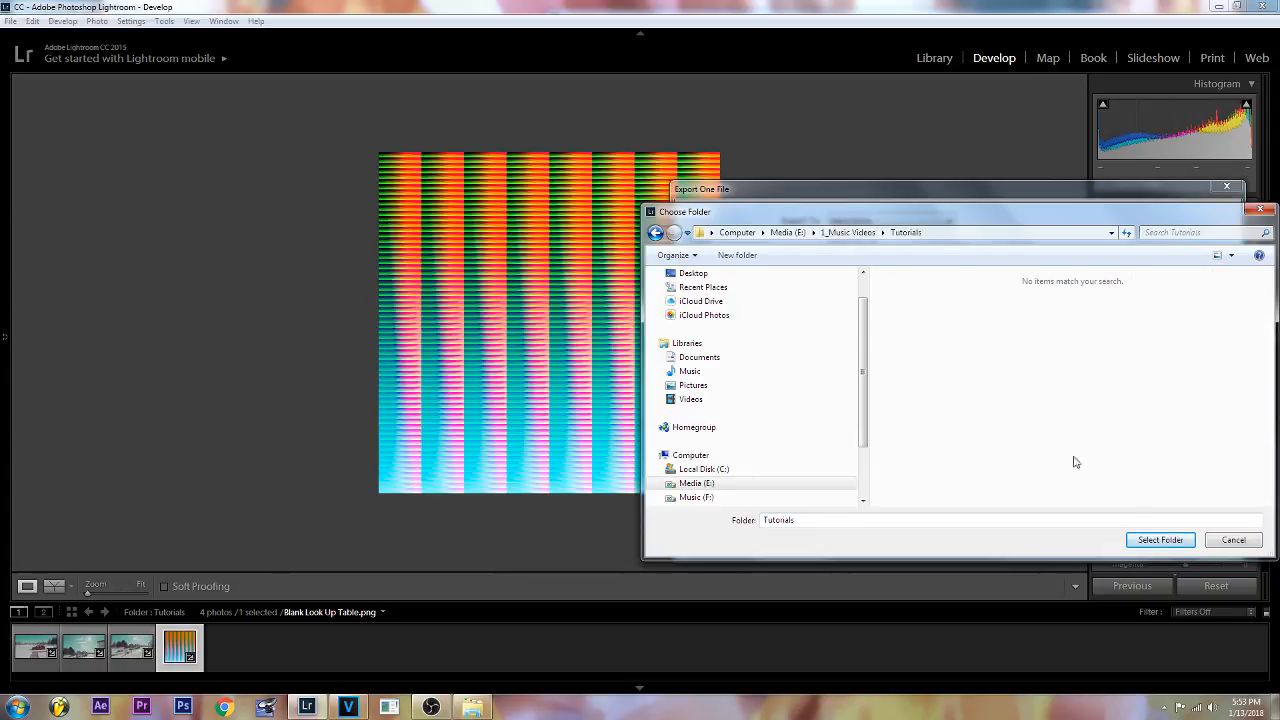
left_click(1155, 540)
left_click(1139, 538)
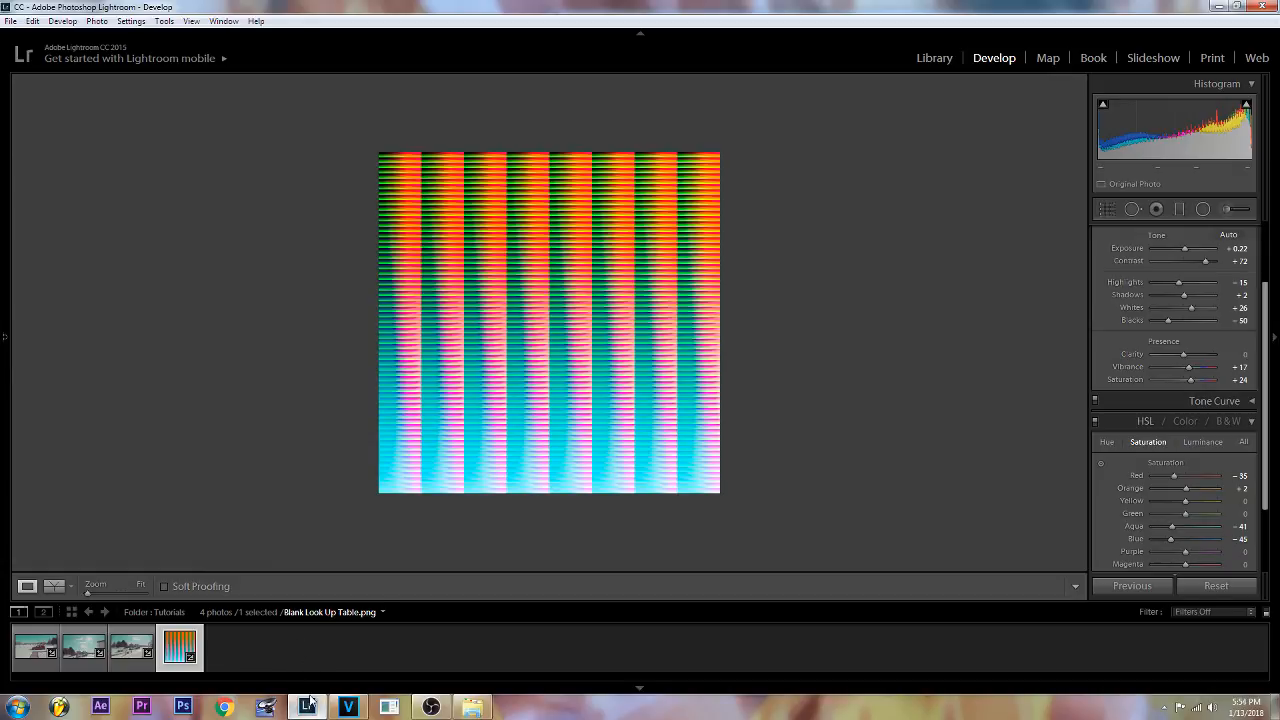
mouse_move(312, 702)
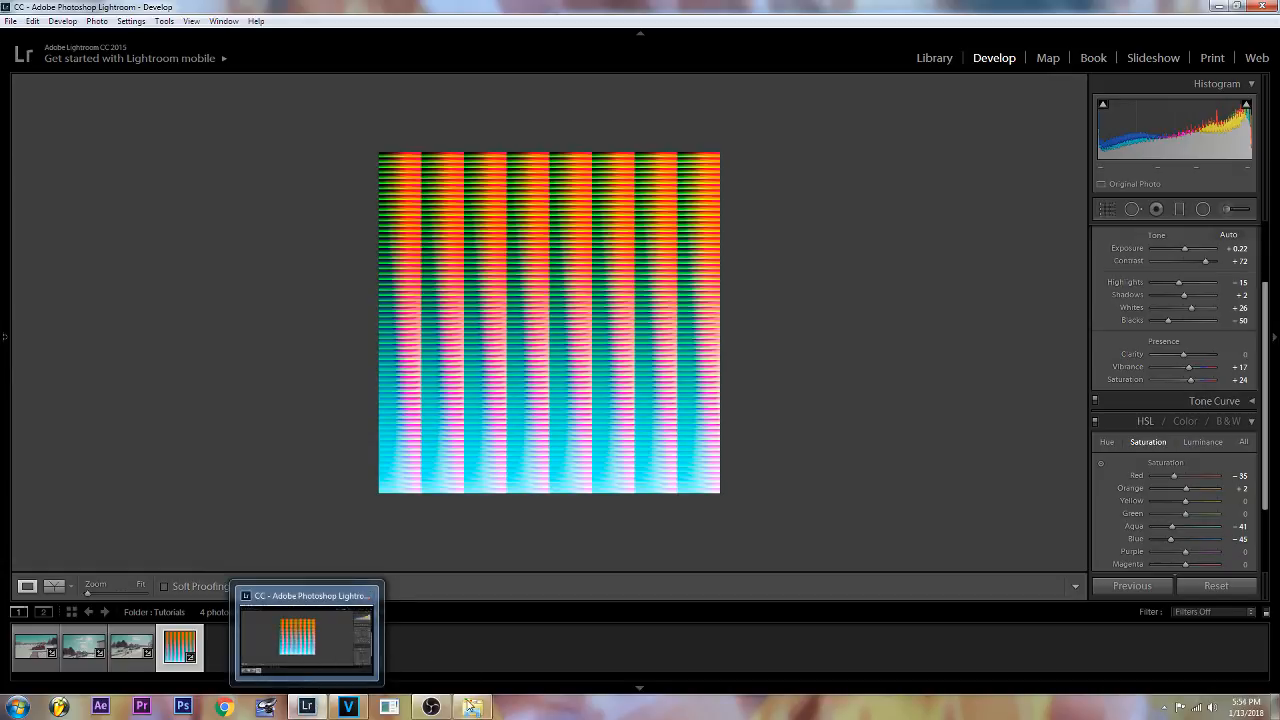
mouse_move(477, 710)
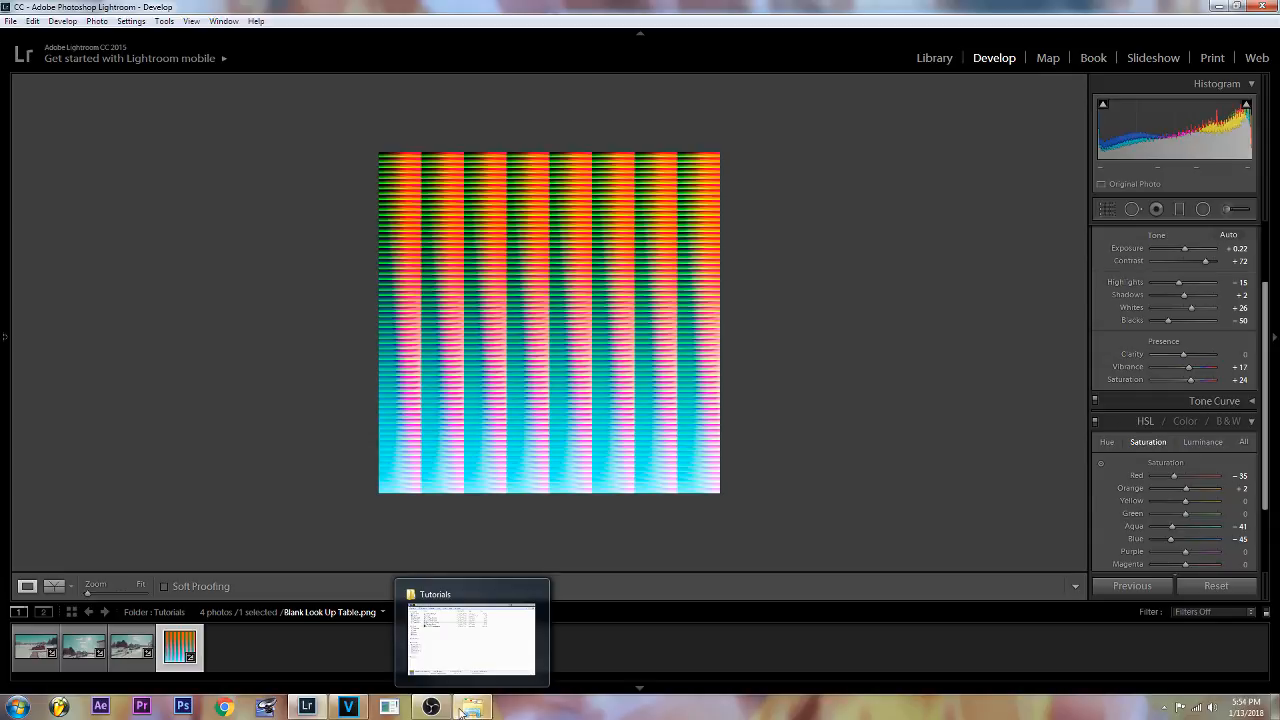
left_click(342, 710)
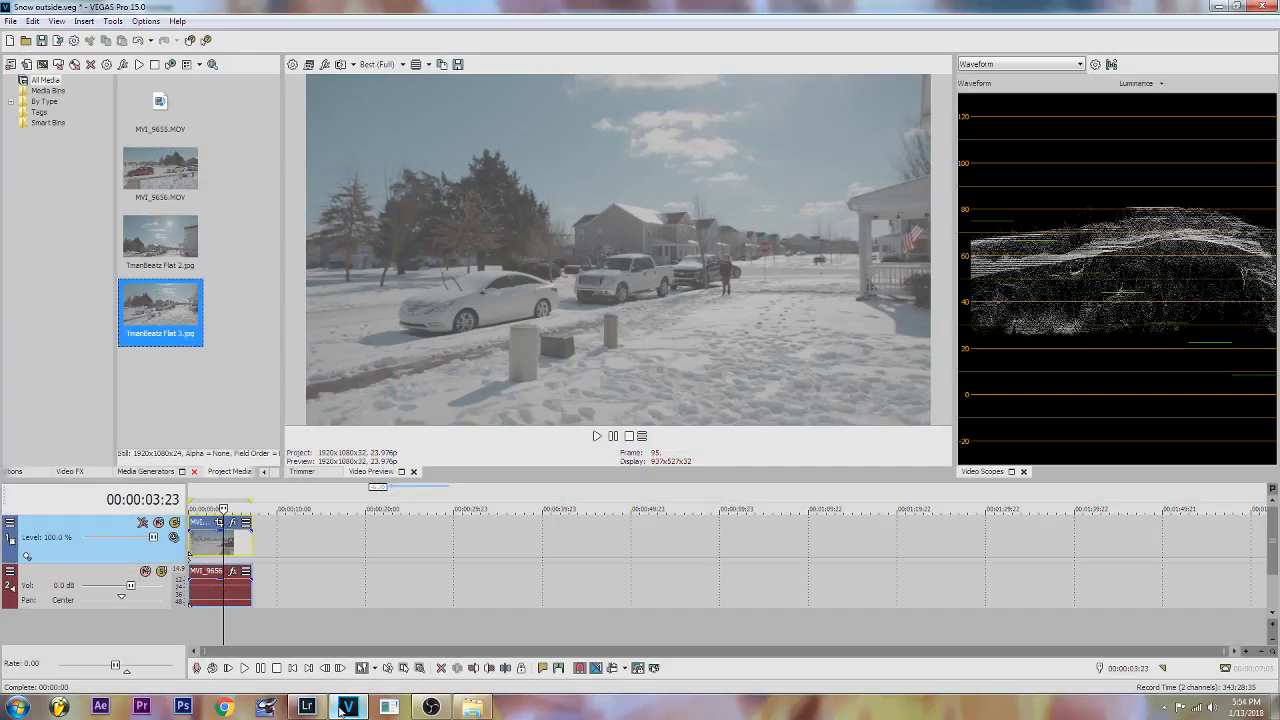
left_click(143, 523)
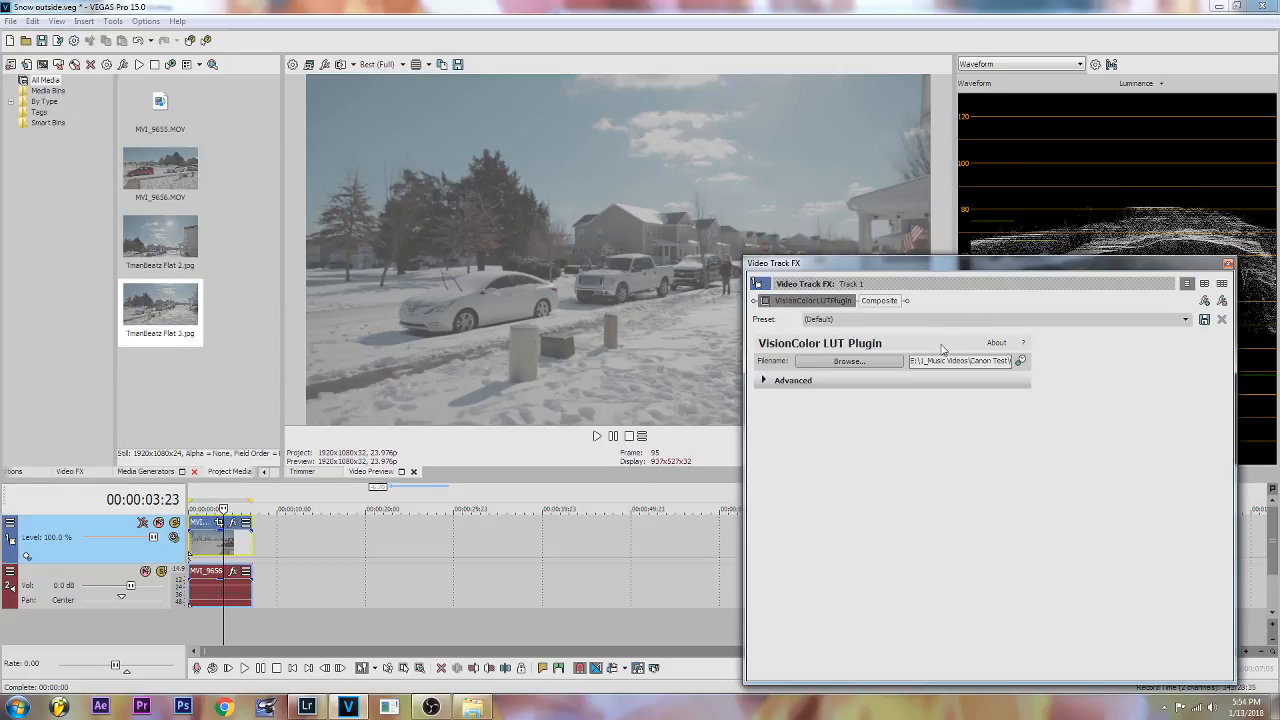
left_click(848, 361)
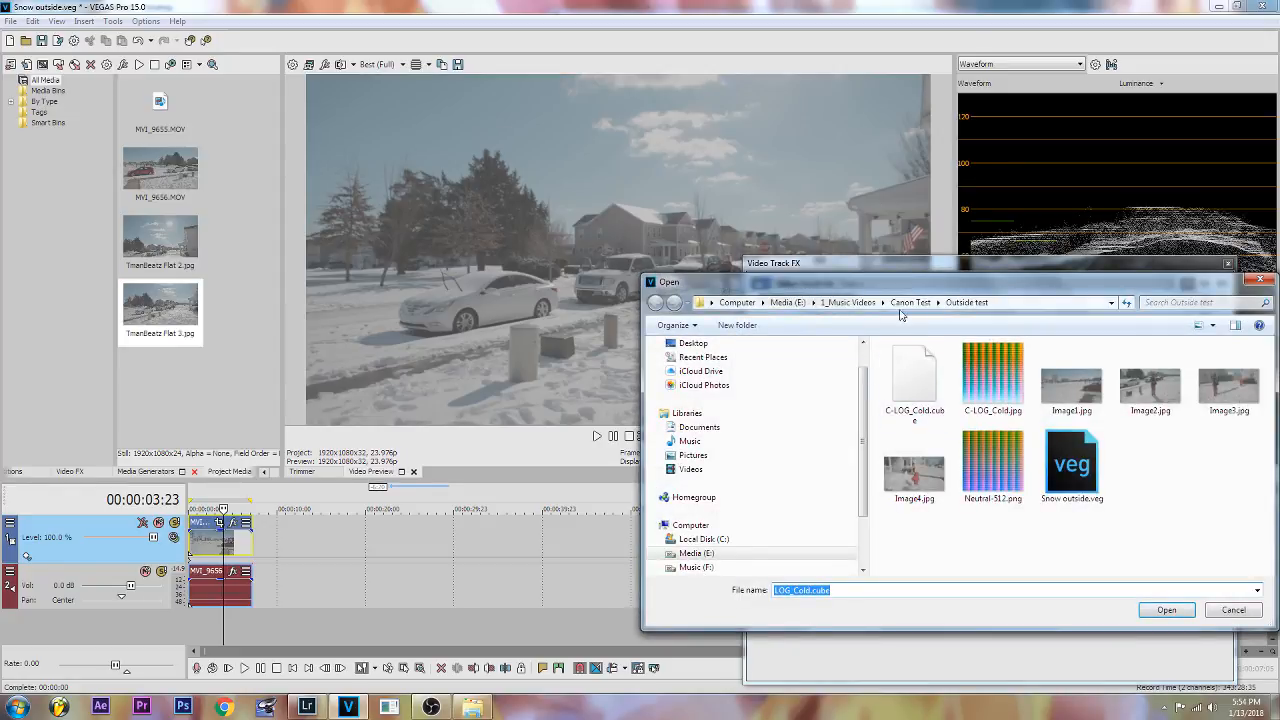
left_click(848, 302)
double_click(880, 503)
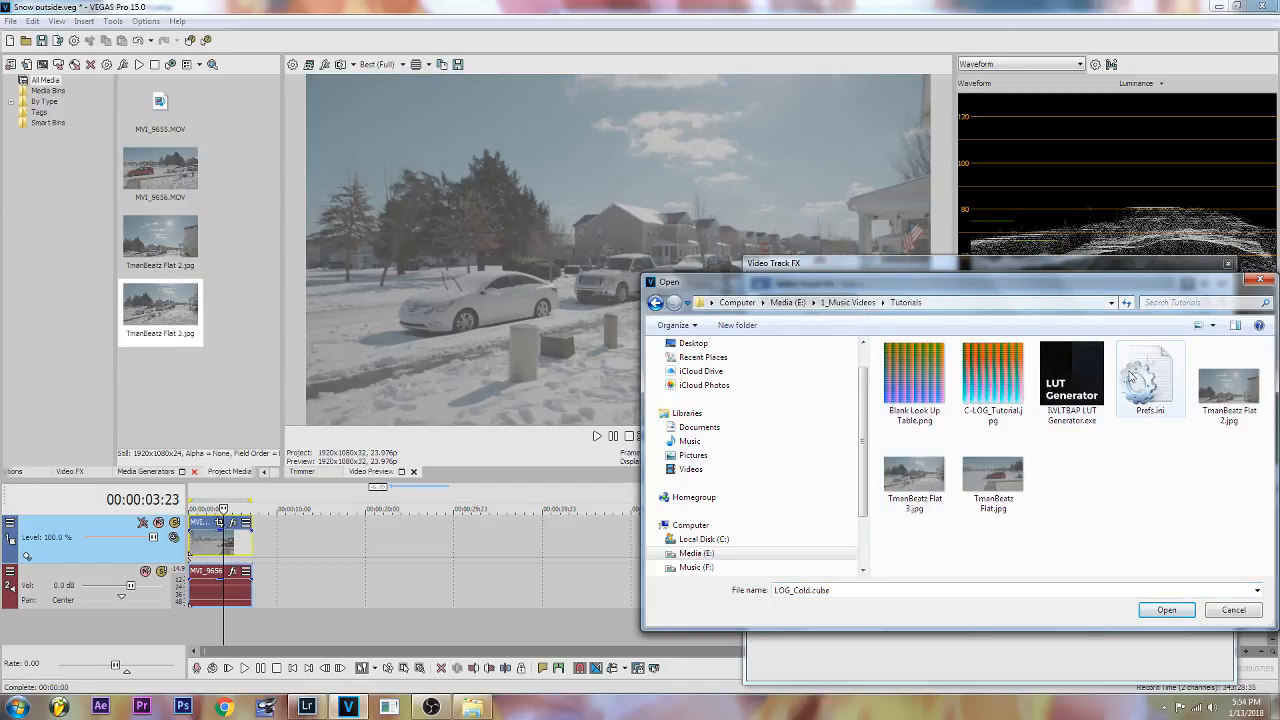
left_click(1259, 281)
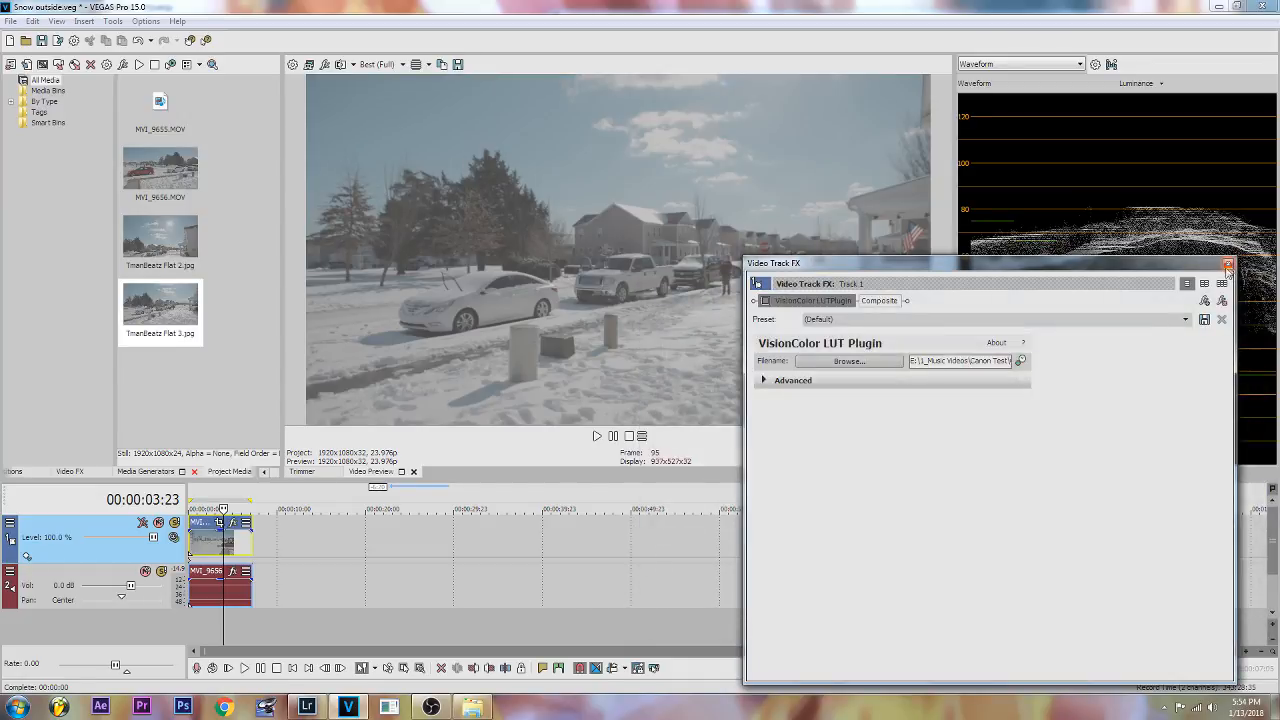
left_click(1228, 265)
Step: Switch to the Tutorials folder in Windows Explorer and launch IWLTBAP LUT Generator.exe
left_click(473, 707)
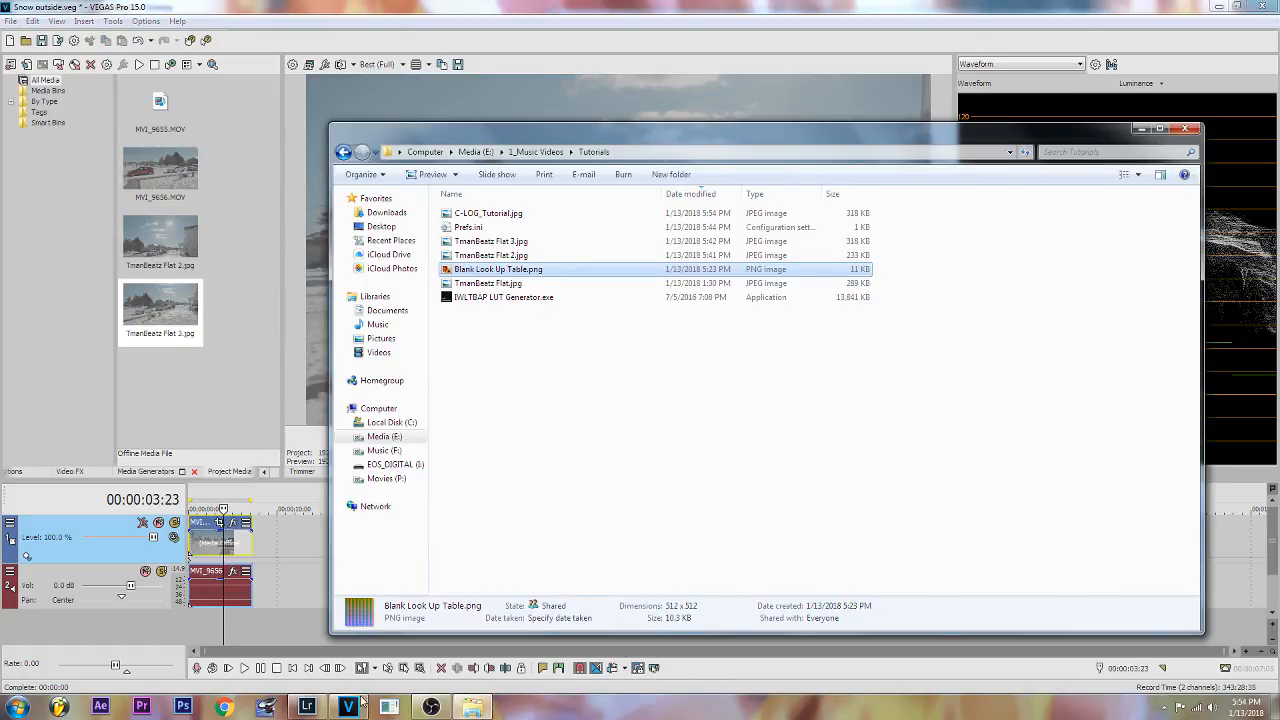
left_click(431, 707)
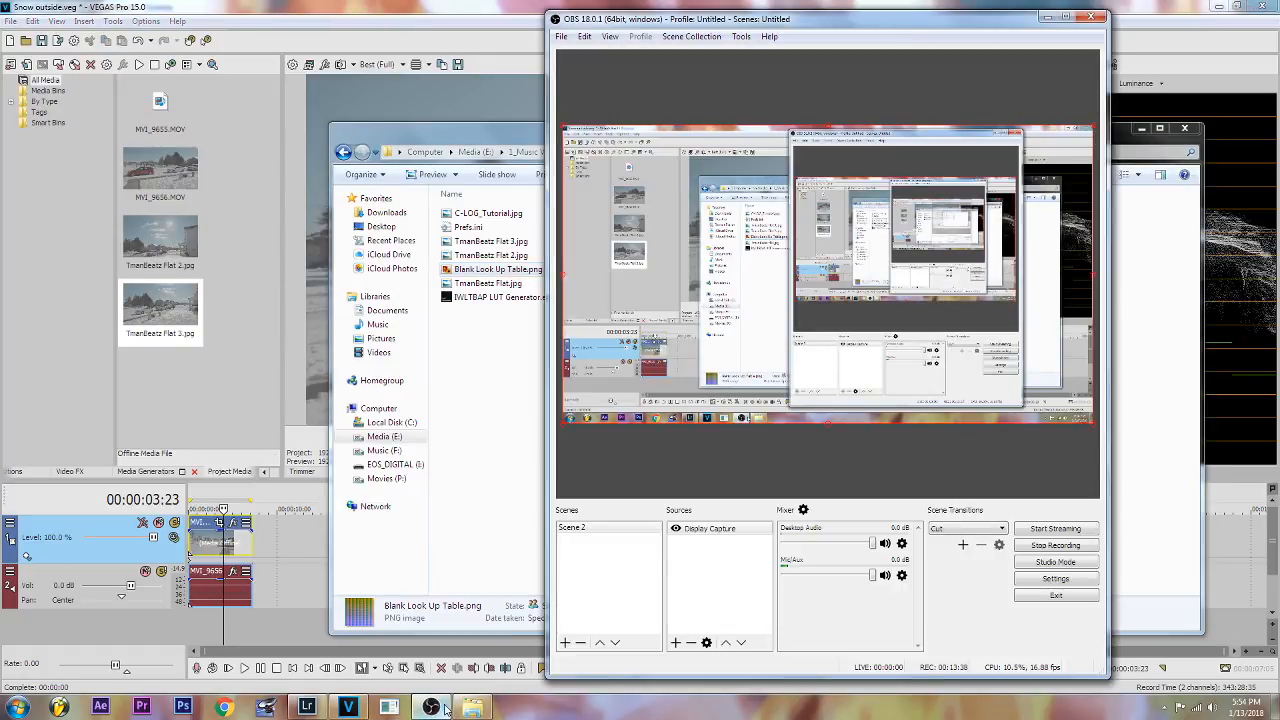
left_click(427, 432)
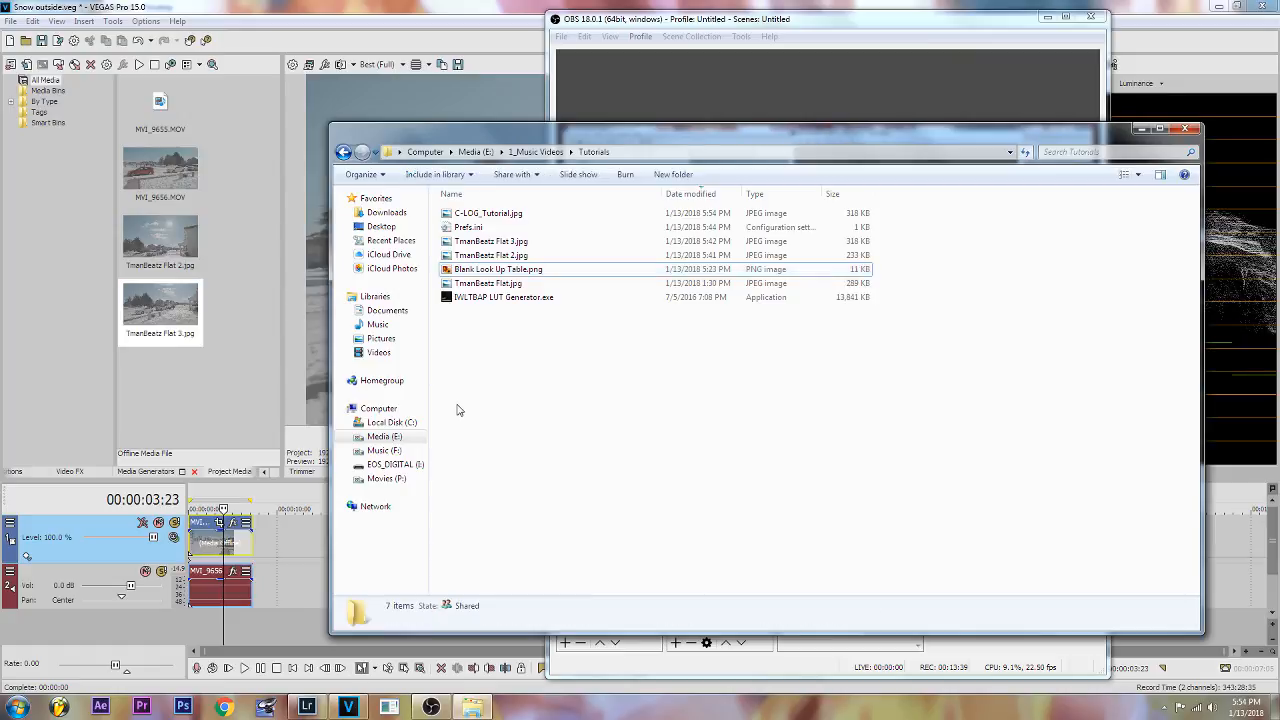
double_click(478, 300)
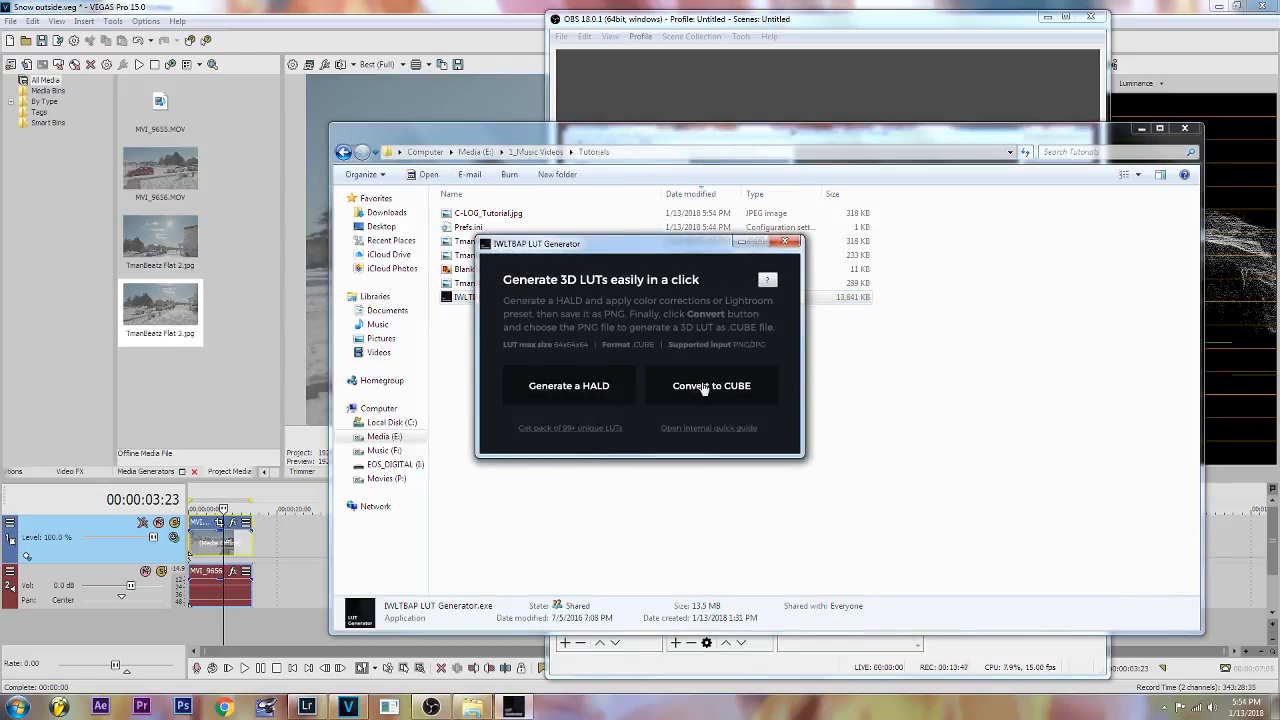
Step: Convert C-LOG_Tutorial.jpg from the Tutorials folder to a CUBE file and select the resulting C-LOG_Tutorial.cube in the folder
left_click(703, 388)
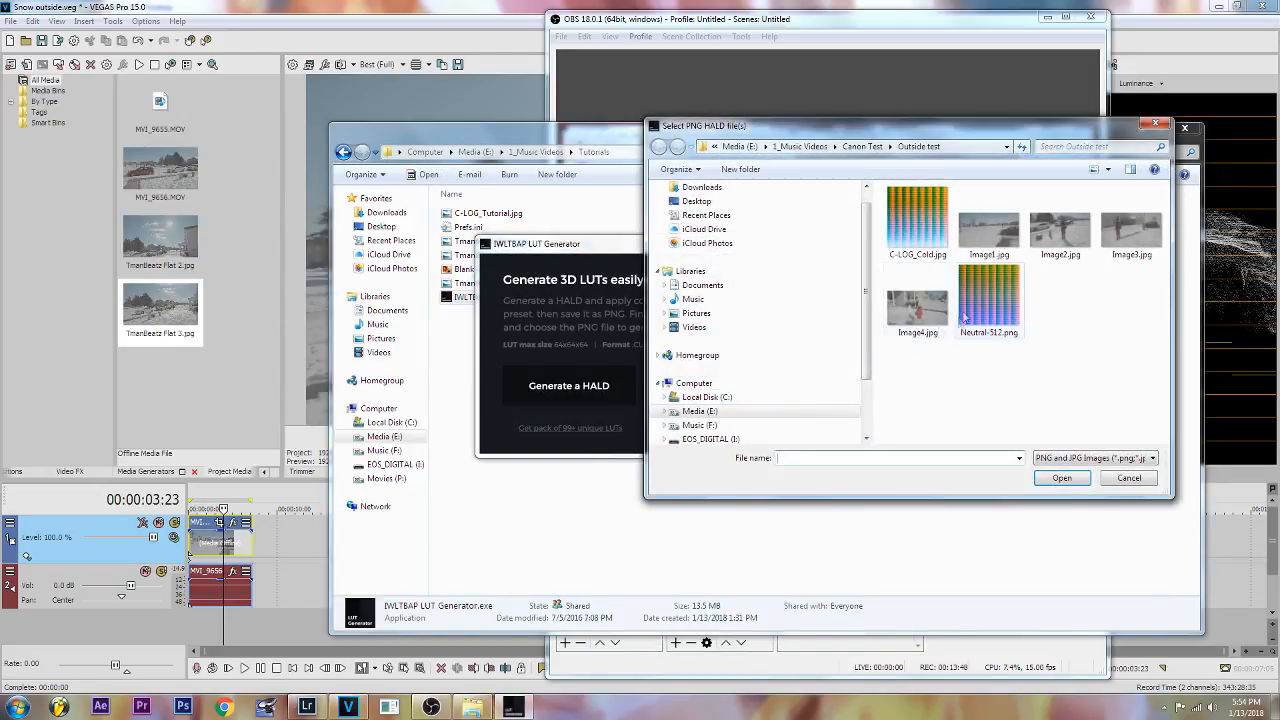
left_click(926, 244)
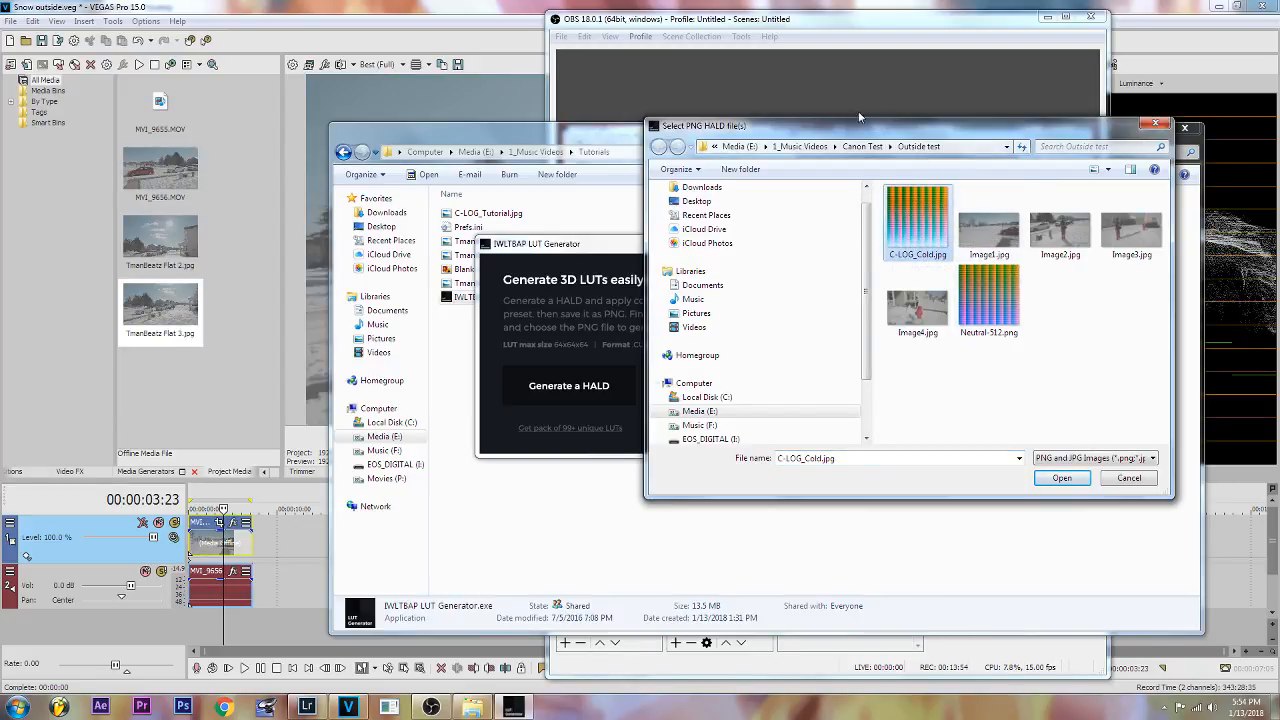
left_click(862, 146)
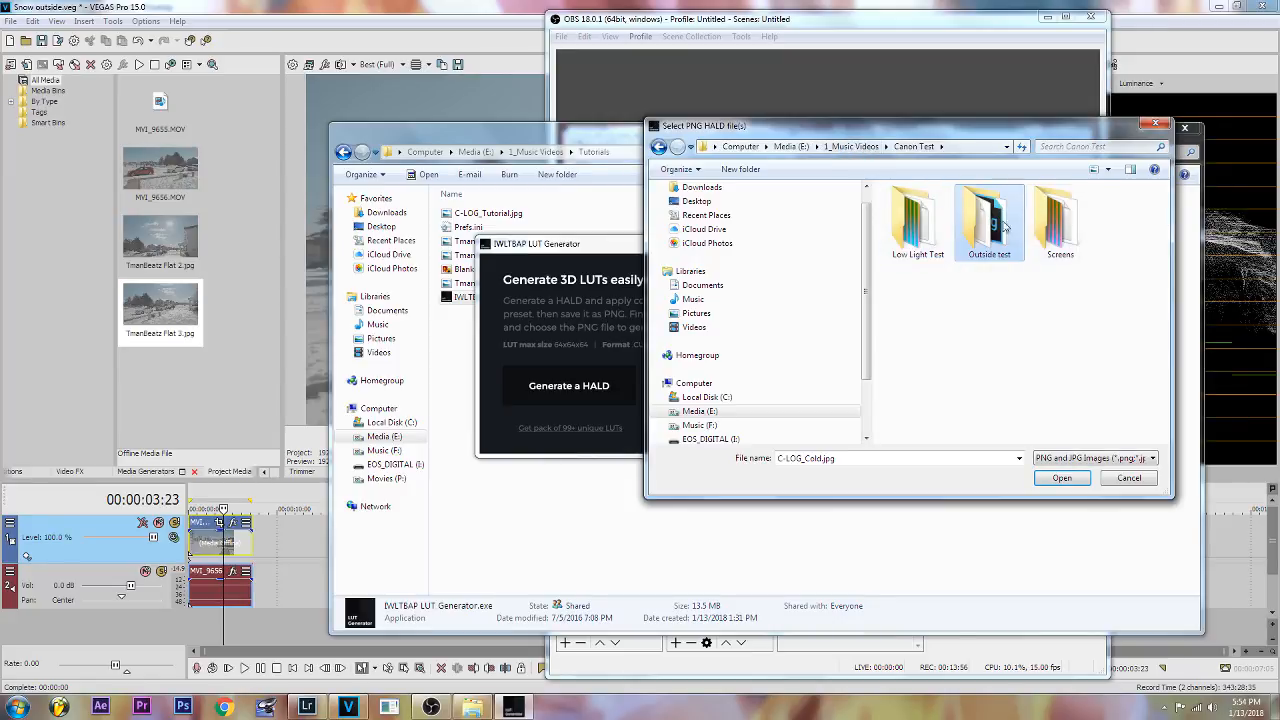
left_click(851, 146)
double_click(913, 355)
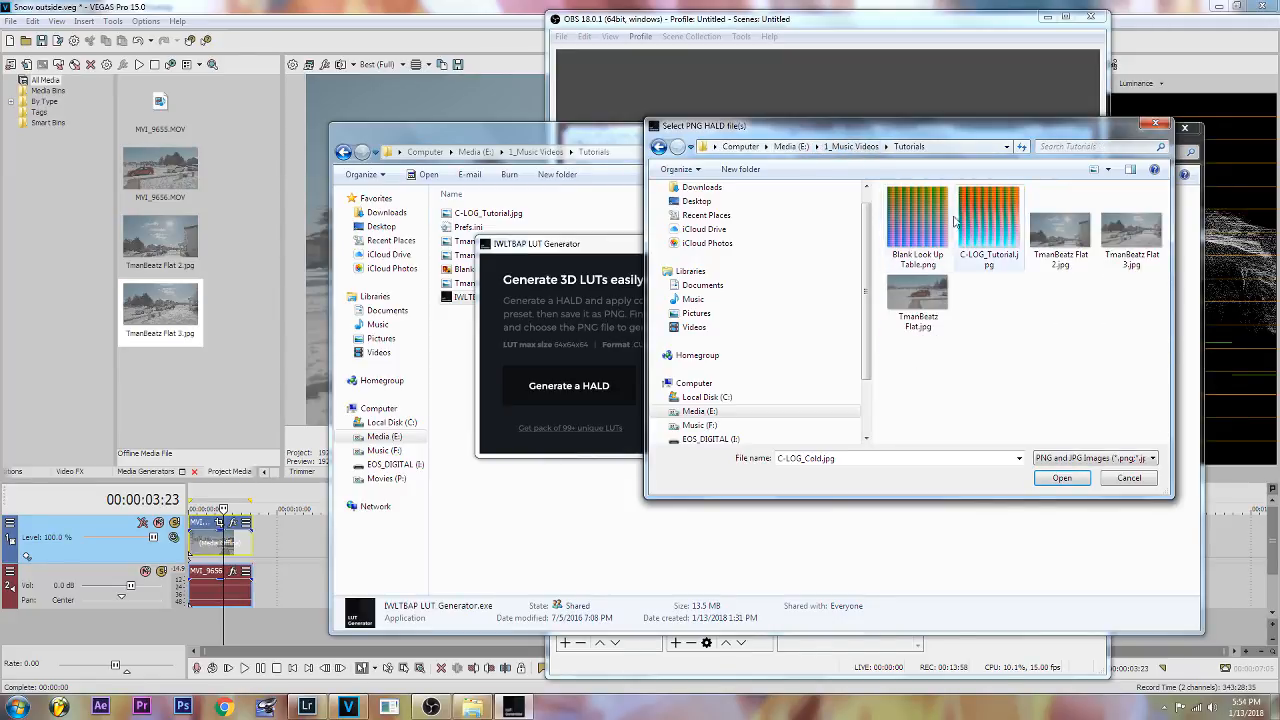
left_click(988, 225)
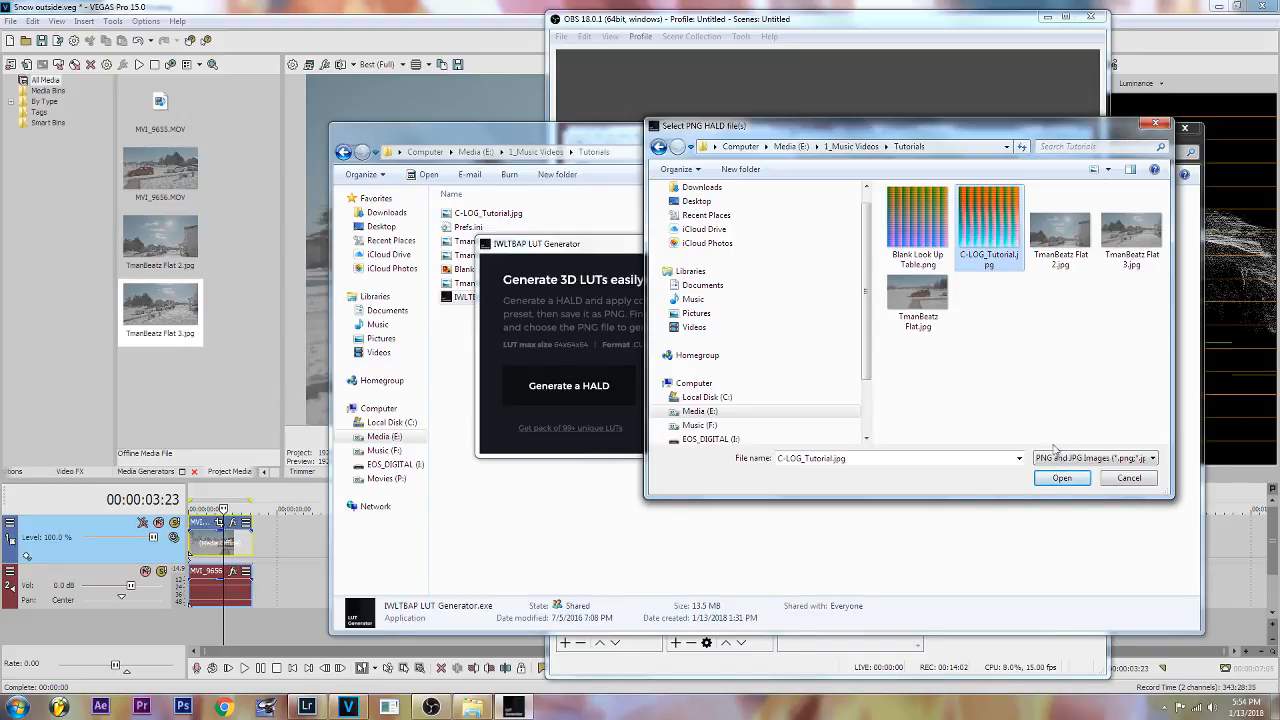
left_click(1066, 478)
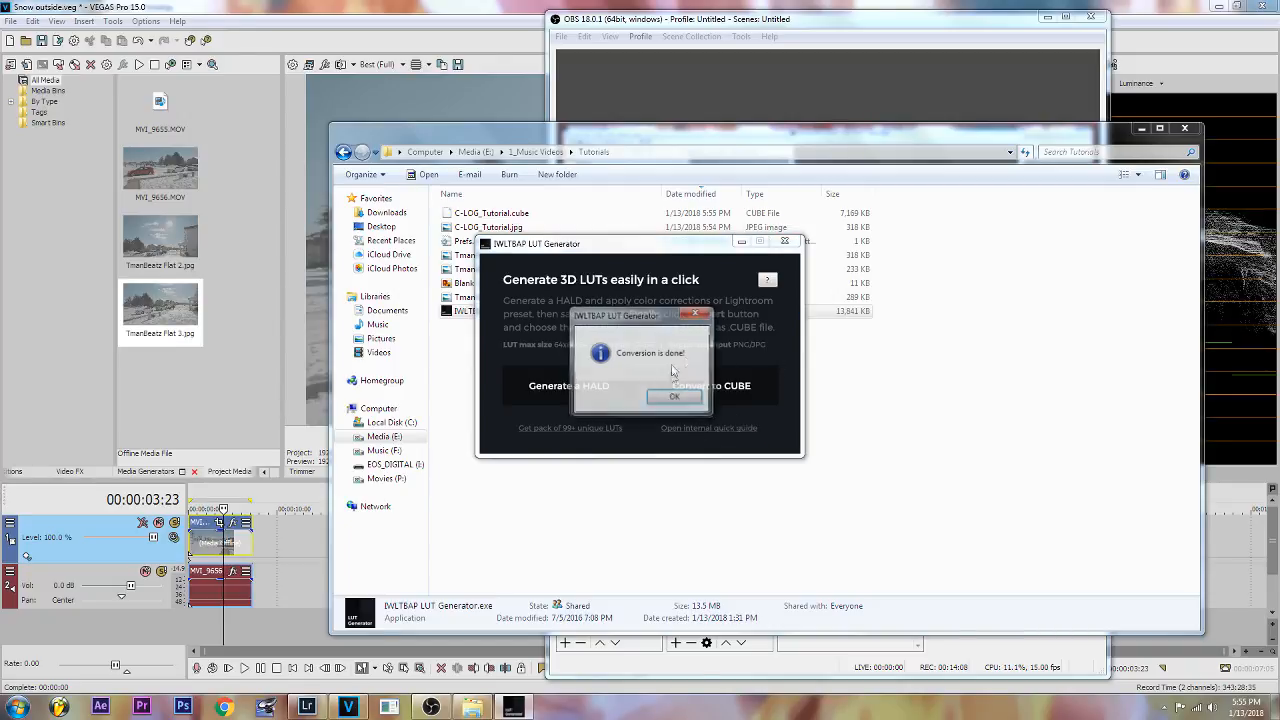
left_click(677, 399)
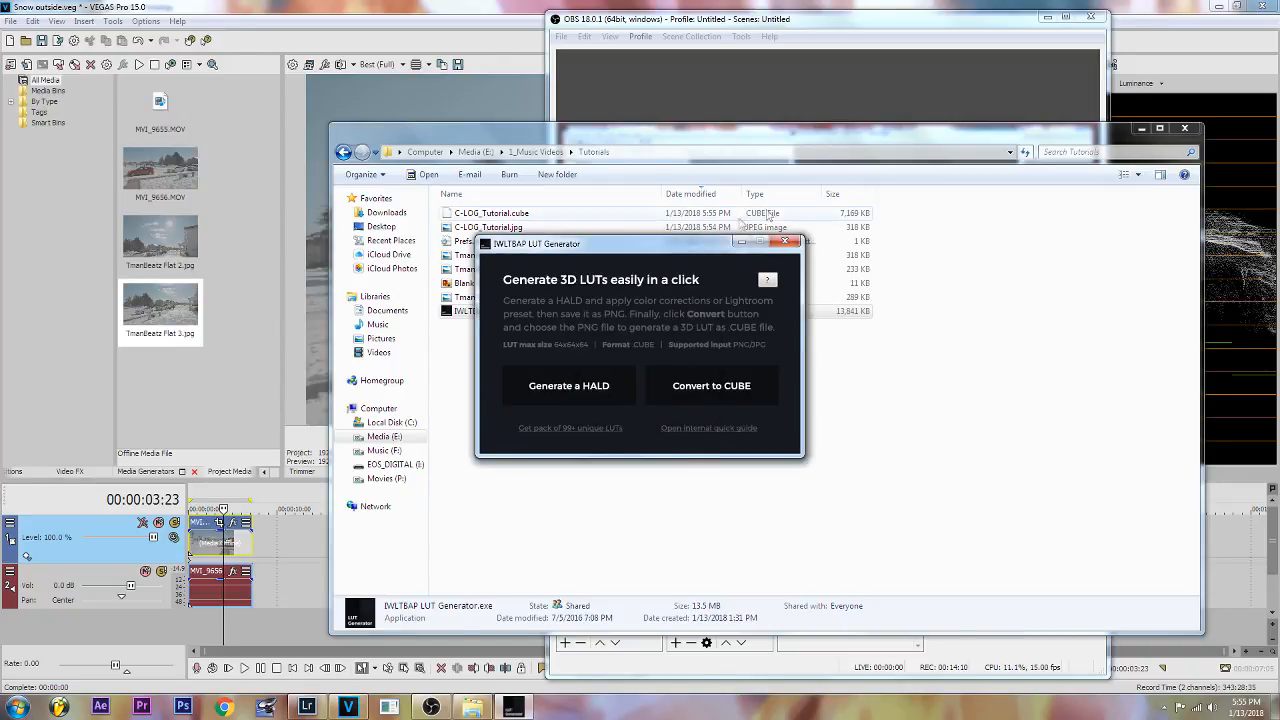
left_click(495, 216)
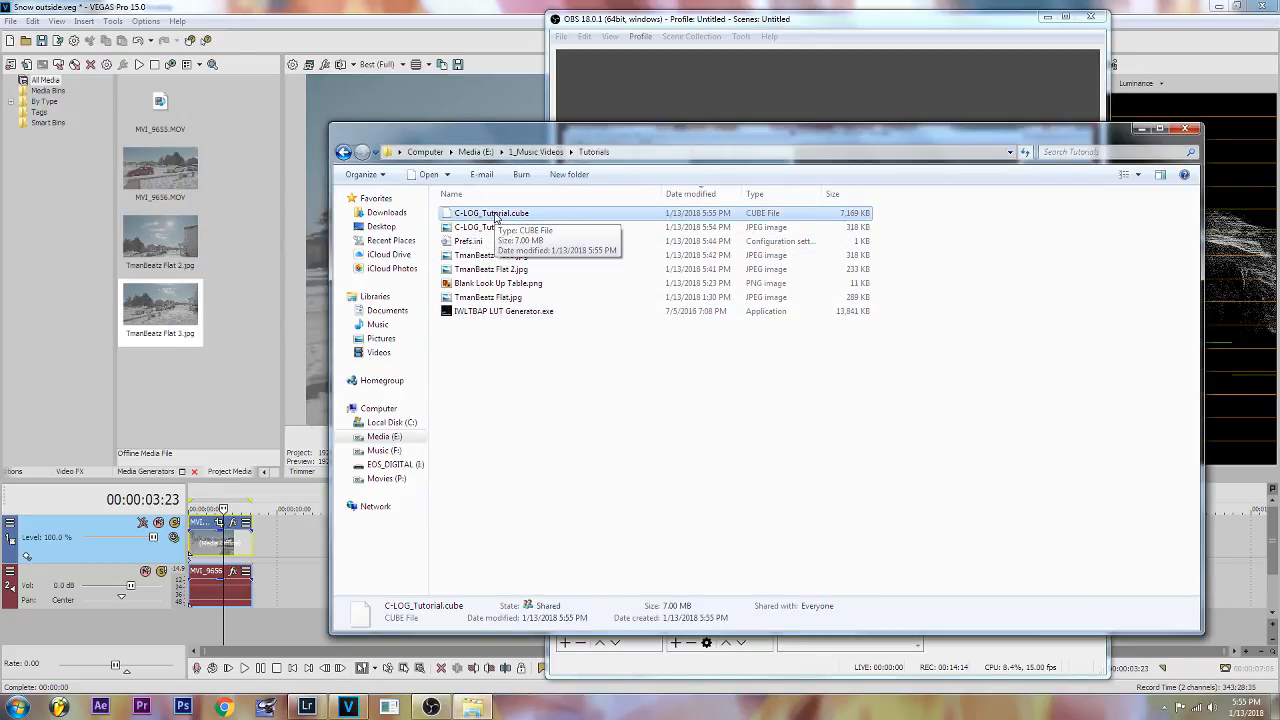
Step: Switch to VEGAS Pro and load C-LOG_Tutorial.cube from the Tutorials folder into Track 1's VisionColor LUT Plugin
left_click(222, 632)
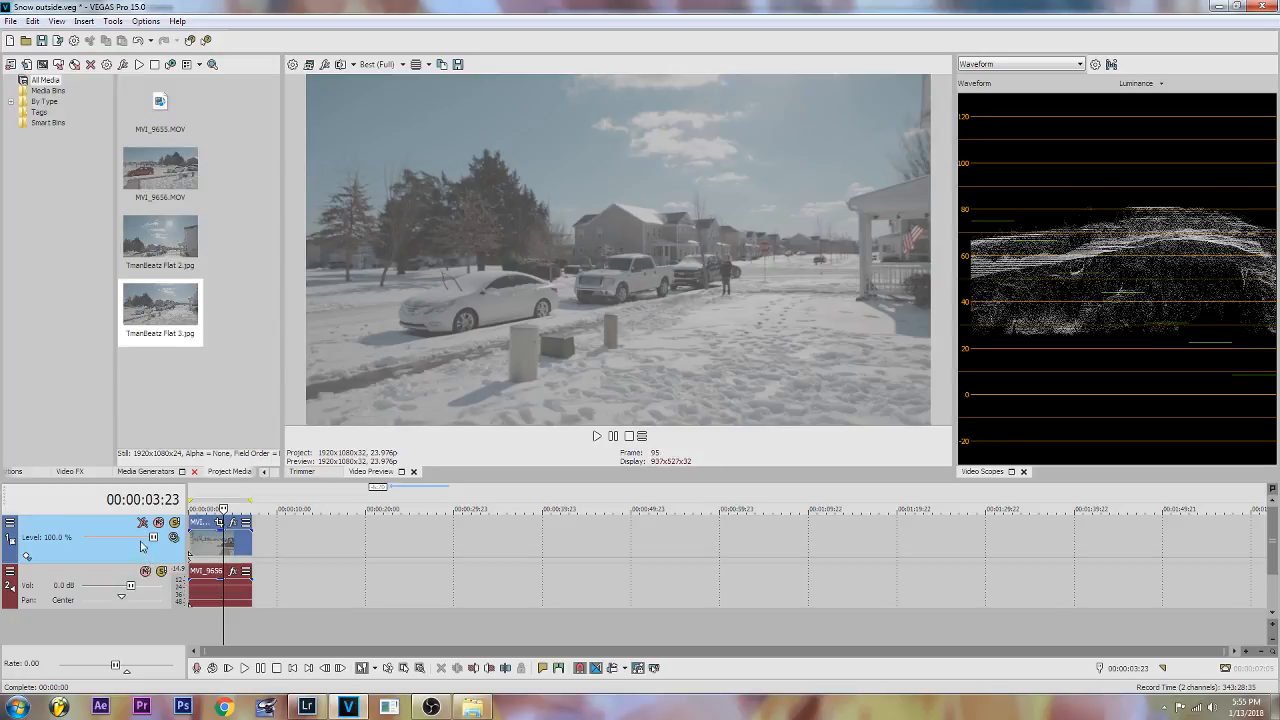
left_click(142, 522)
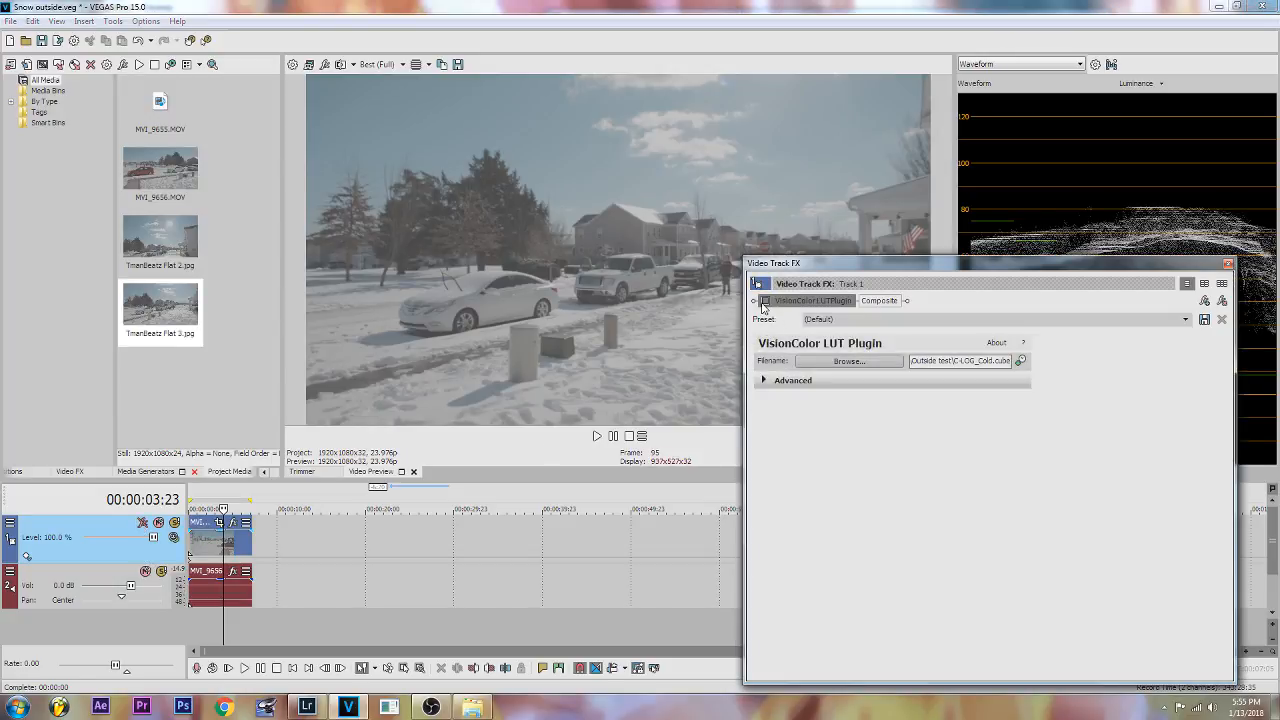
left_click(849, 360)
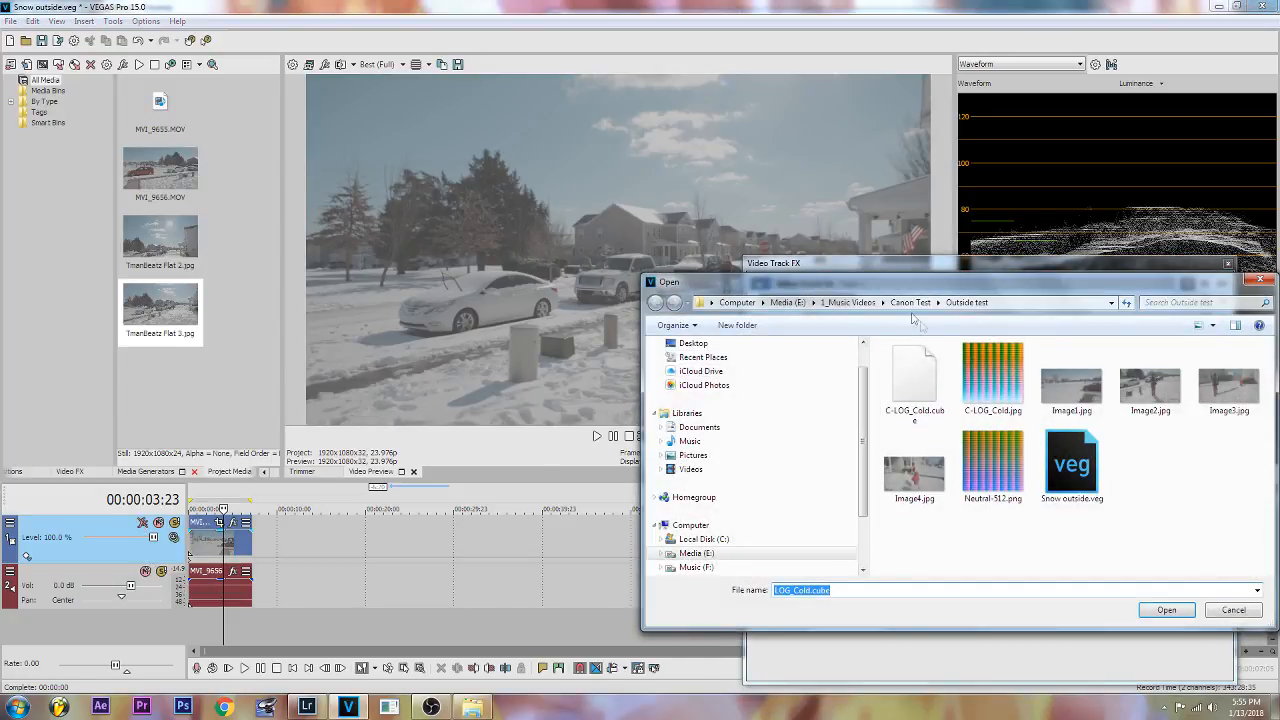
left_click(865, 305)
double_click(905, 420)
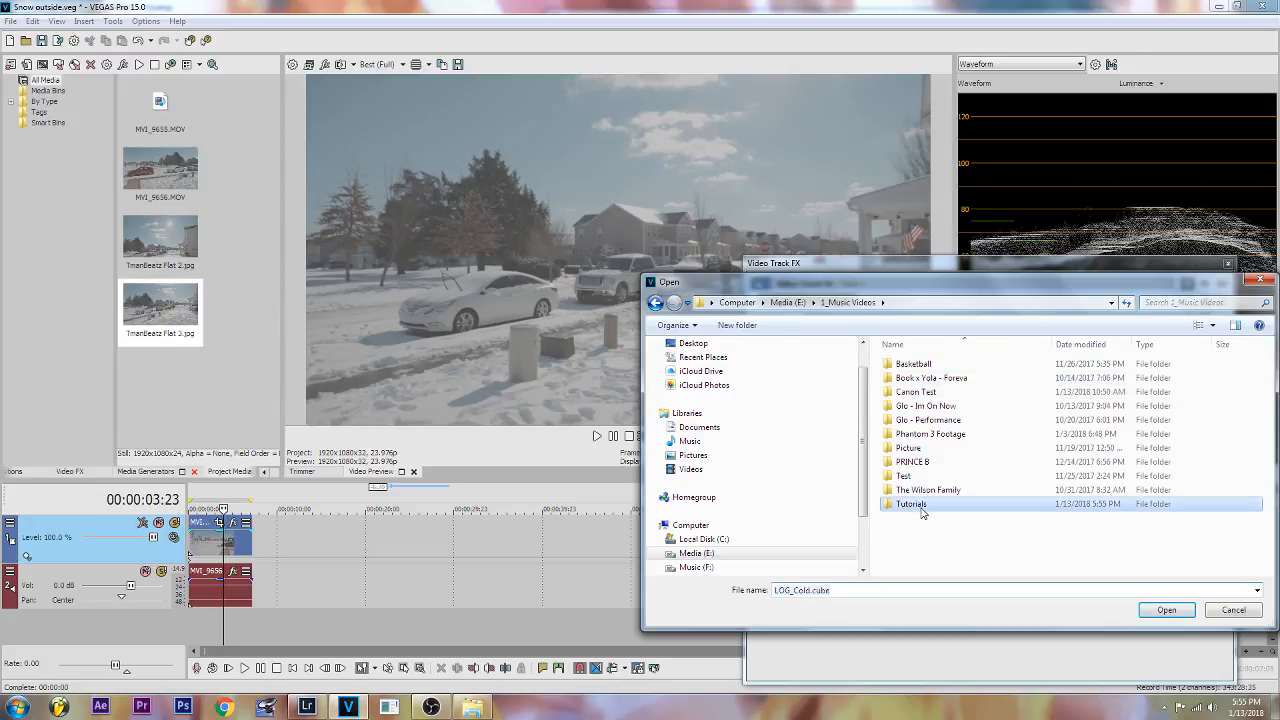
double_click(985, 375)
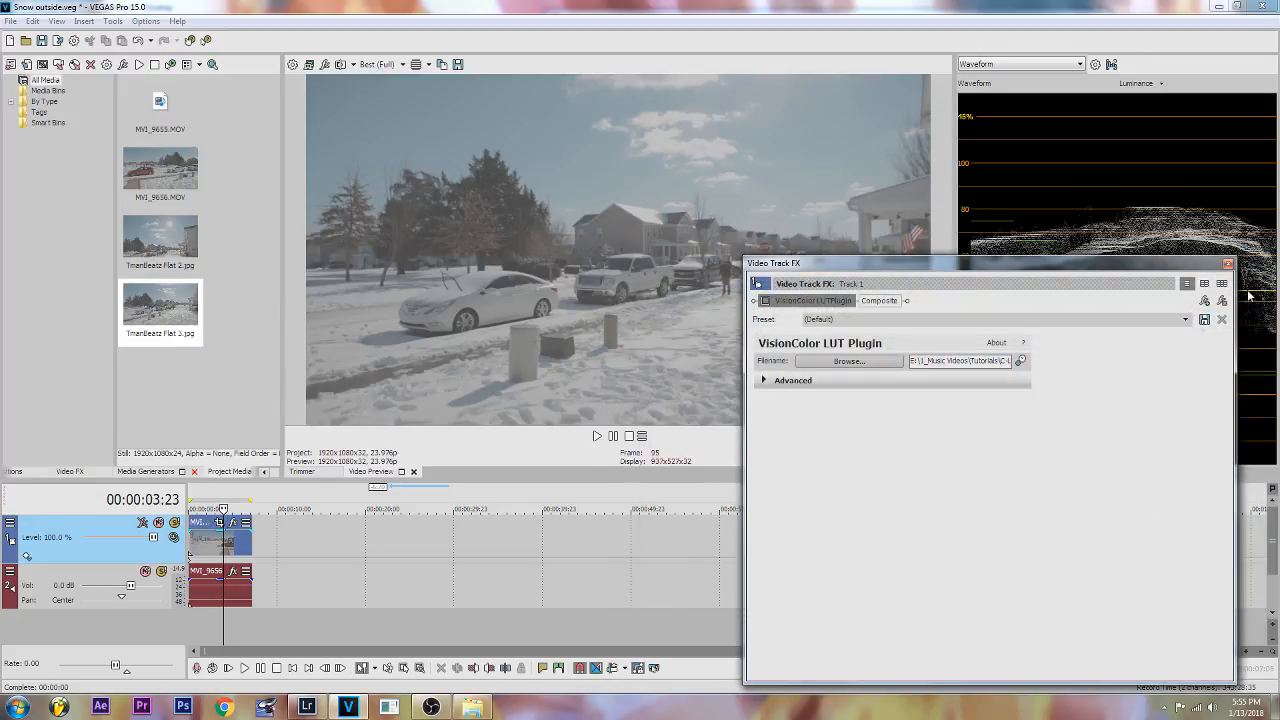
left_click(1228, 263)
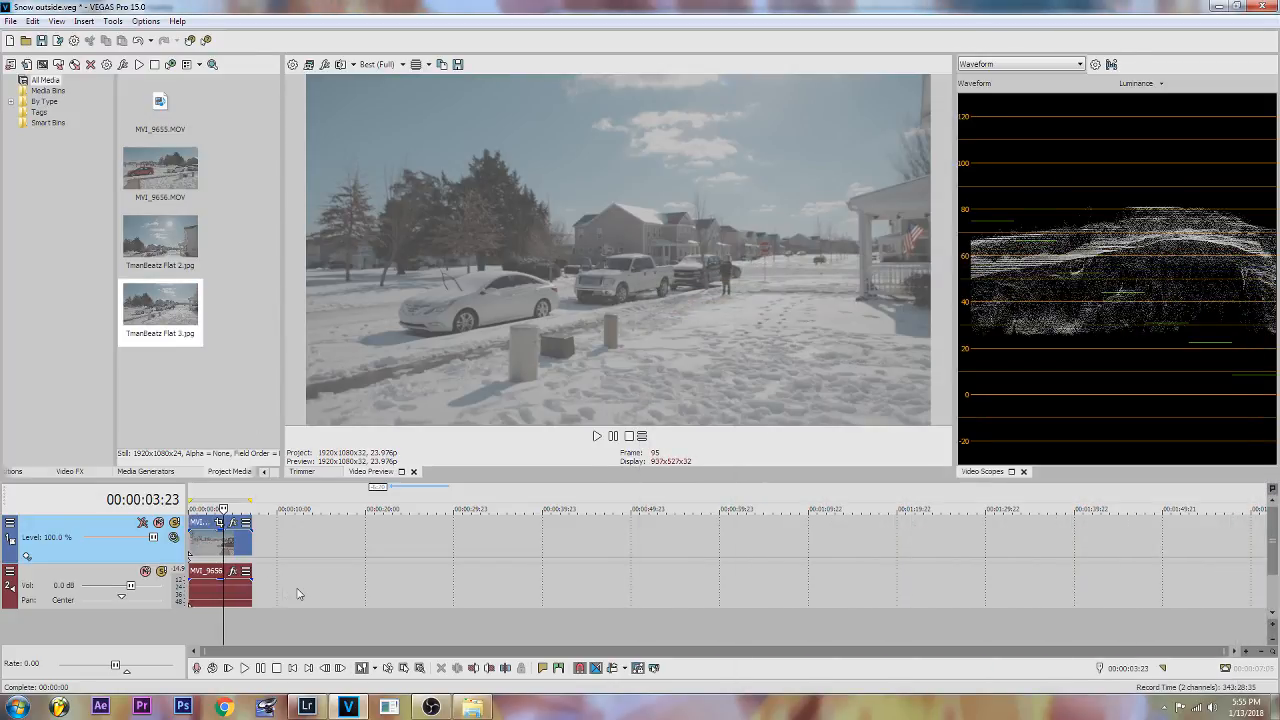
Step: Place the playhead at 00:00:01:17 and enable the VisionColor LUT Plugin on Track 1
left_click(203, 615)
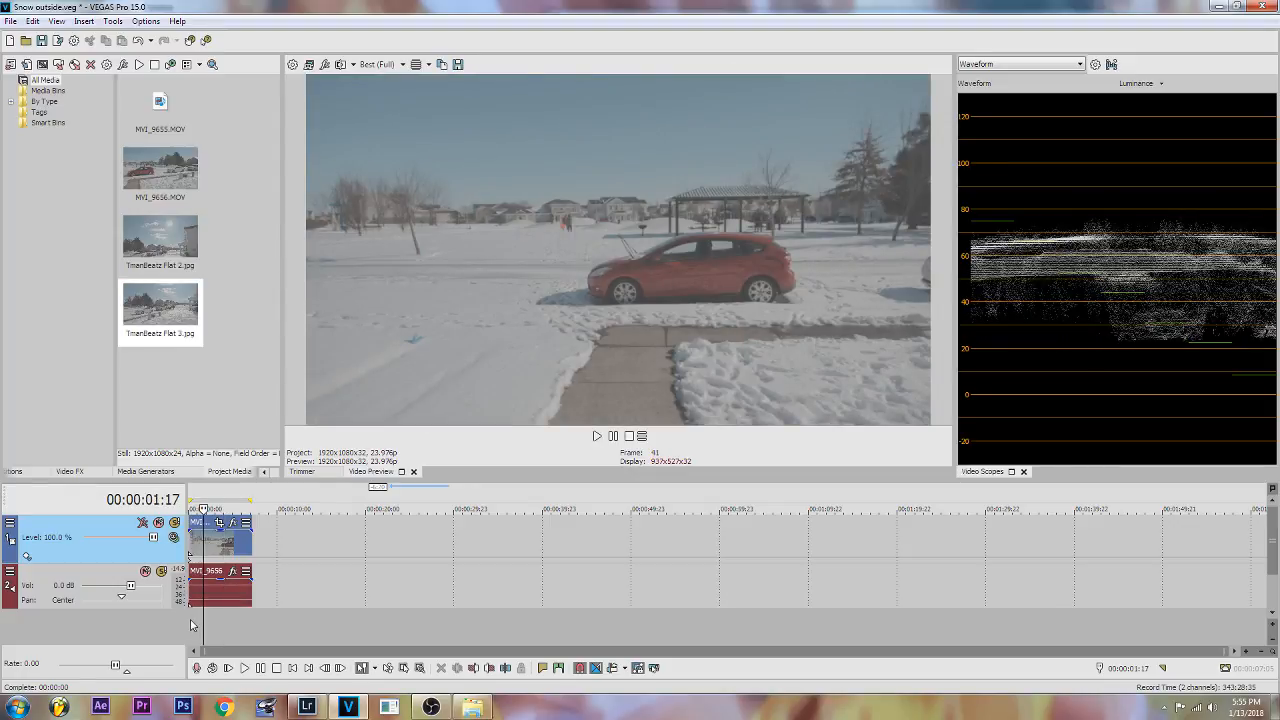
left_click(142, 522)
left_click(765, 301)
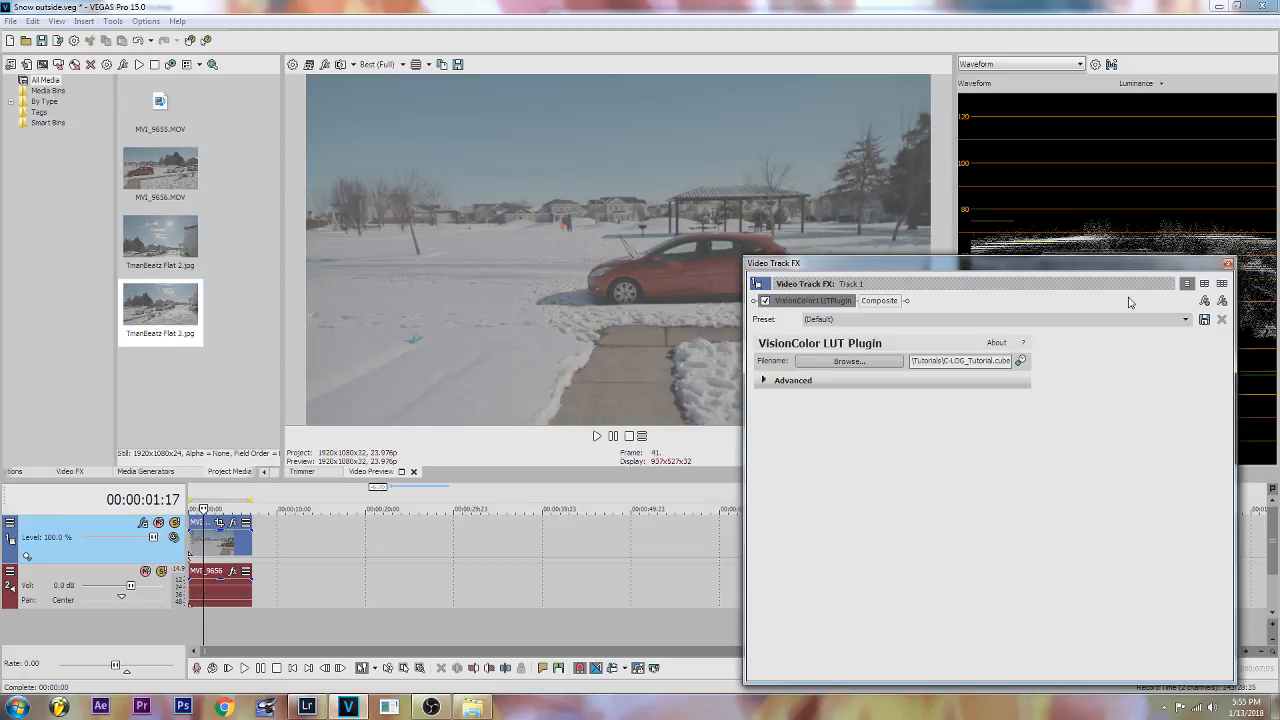
left_click(1228, 264)
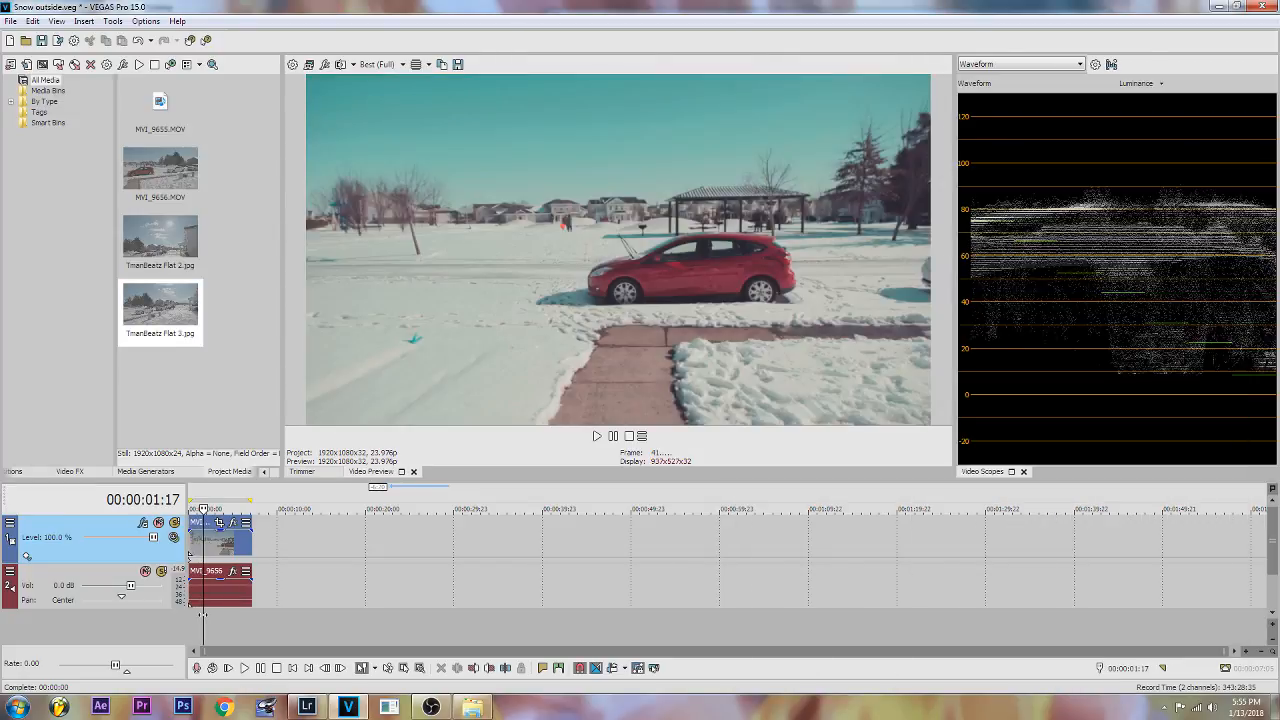
Step: Return to the start of the clip and compare its look with the three graded snapshots in Lightroom, ending back in VEGAS Pro
left_click(202, 618)
left_click(193, 621)
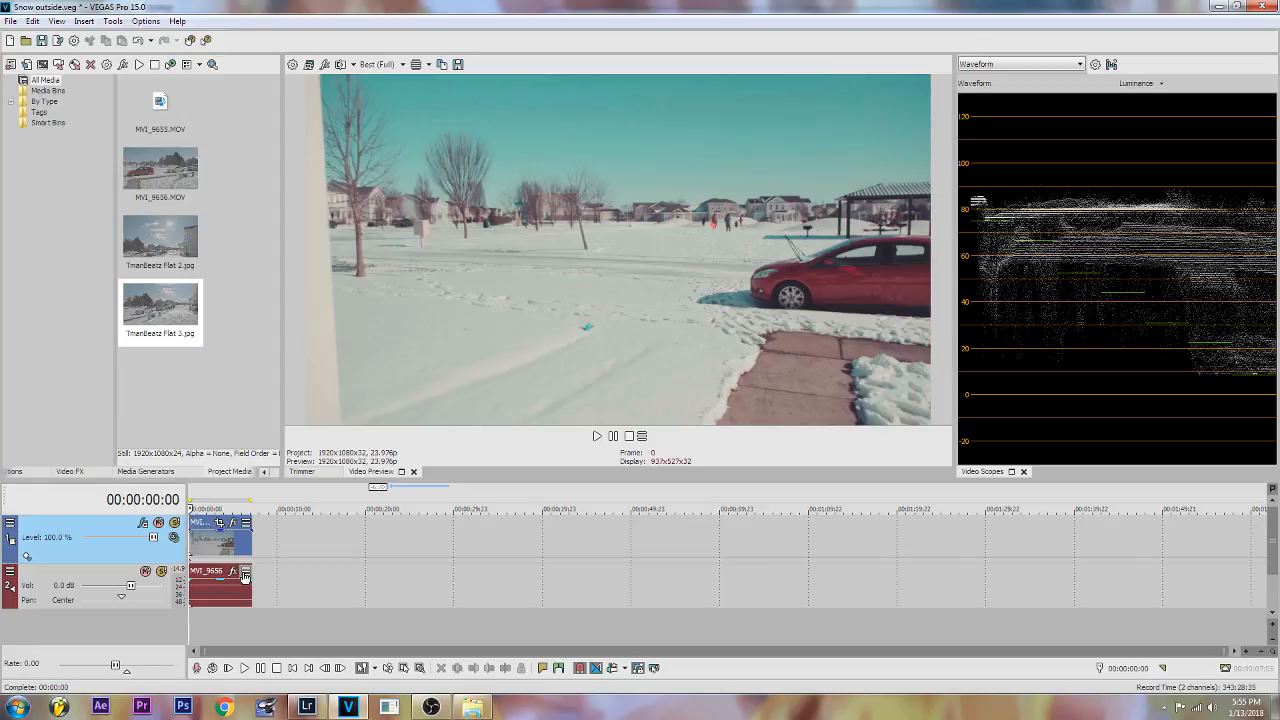
left_click(307, 707)
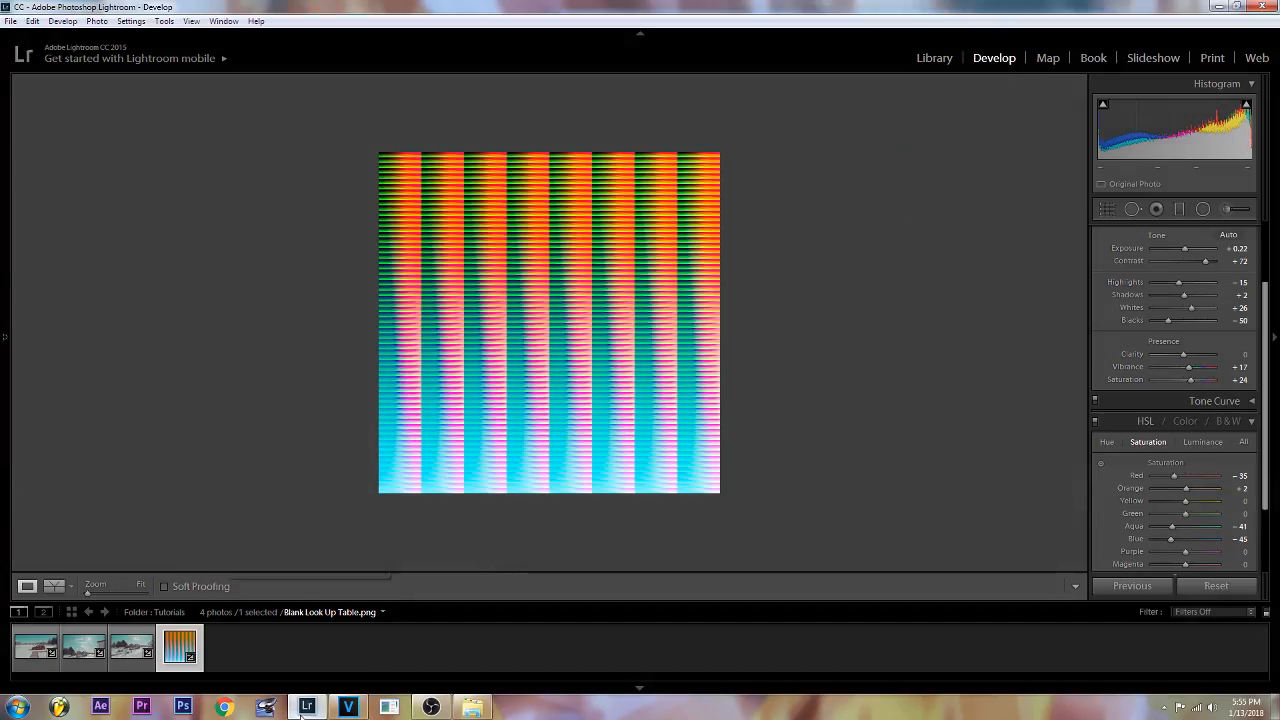
left_click(137, 660)
left_click(84, 648)
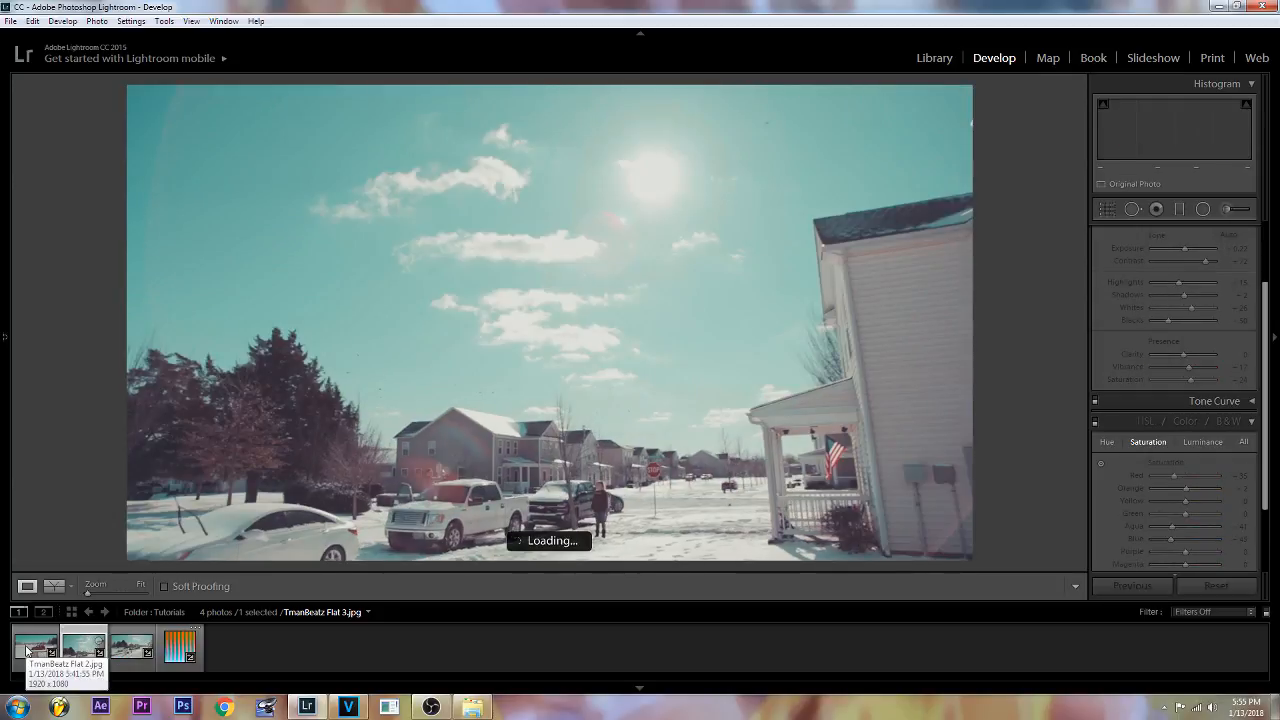
left_click(34, 648)
left_click(131, 646)
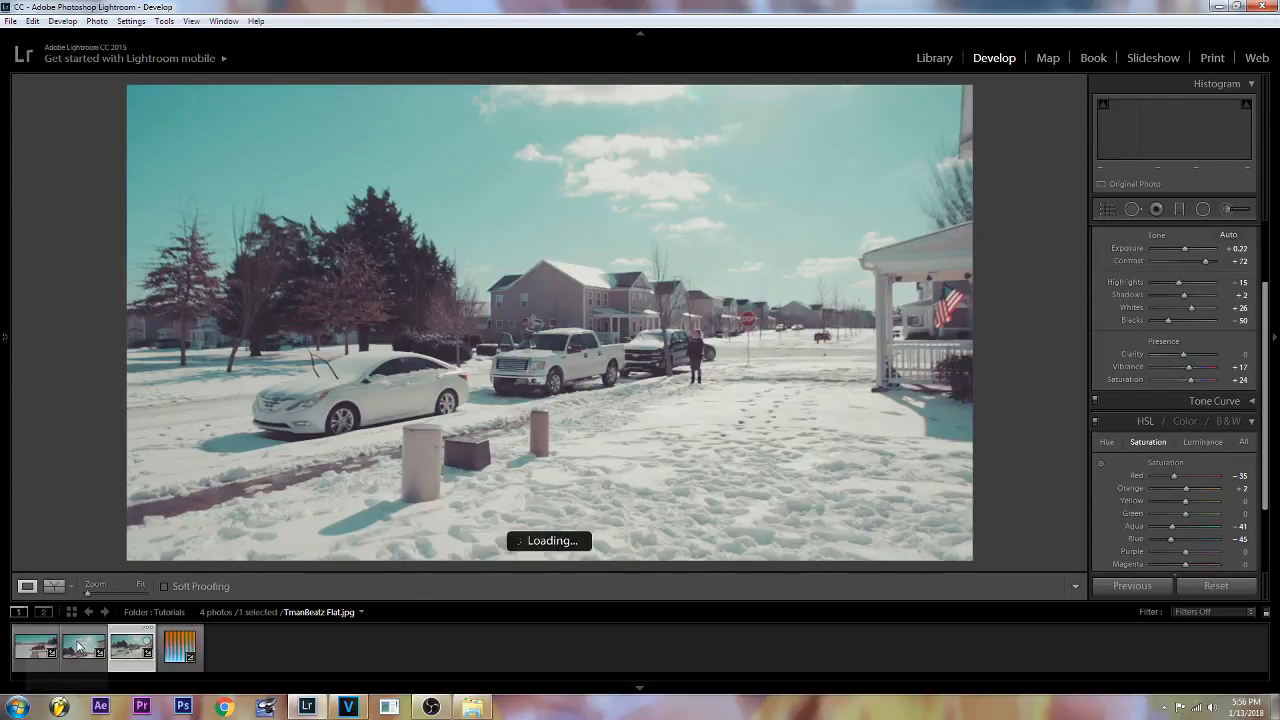
left_click(348, 707)
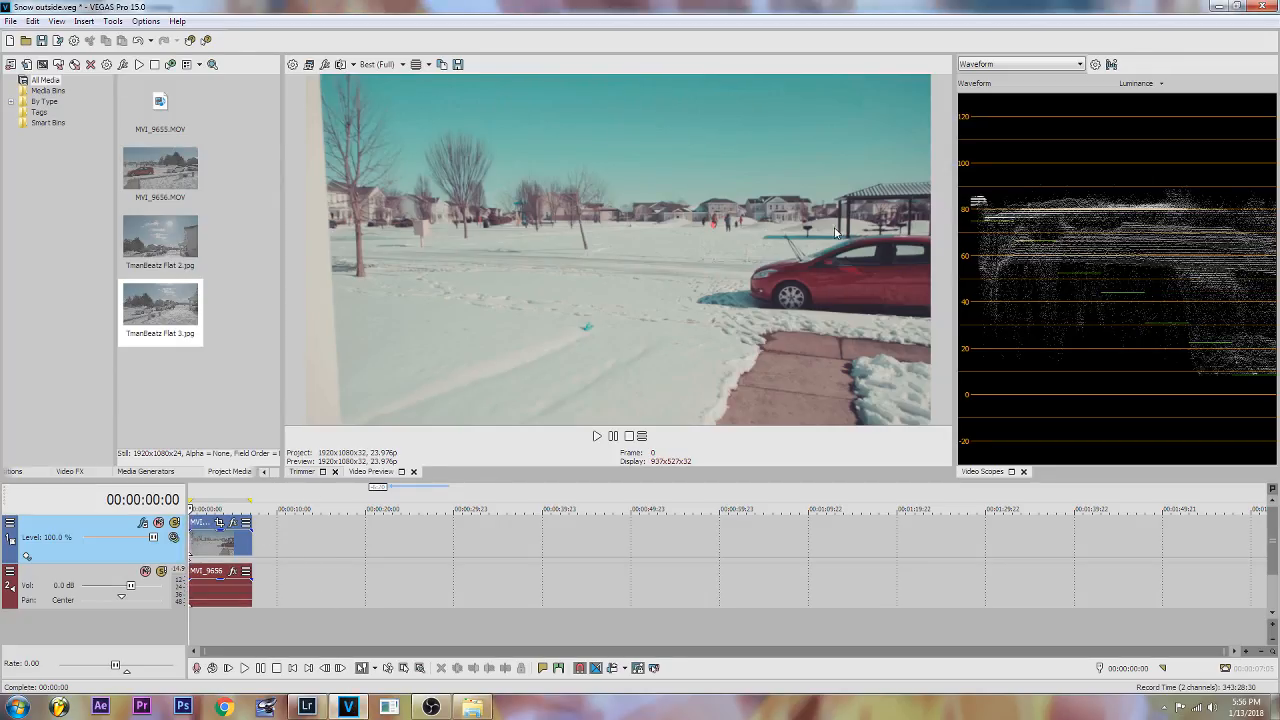
Step: Add VEGAS Color Curves to the MVI_9656 event, raise the upper part of the RGB curve slightly, and play the clip
left_click(232, 522)
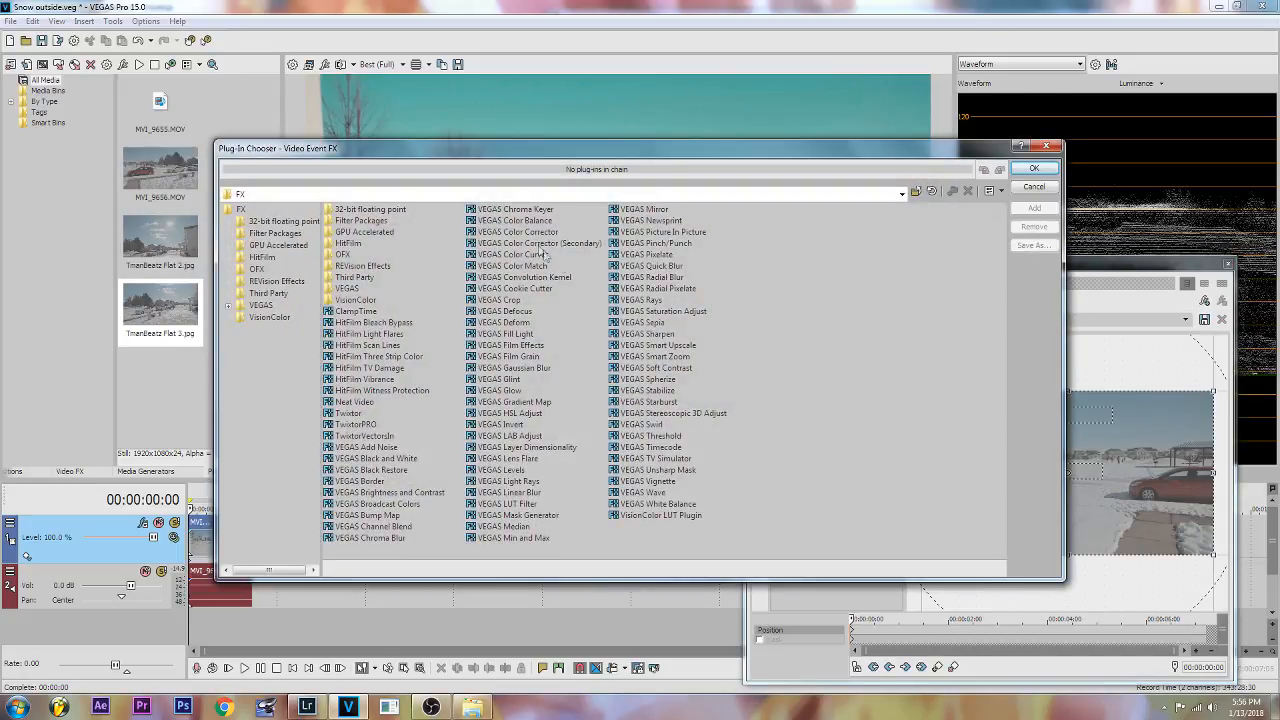
double_click(546, 256)
left_click(1034, 168)
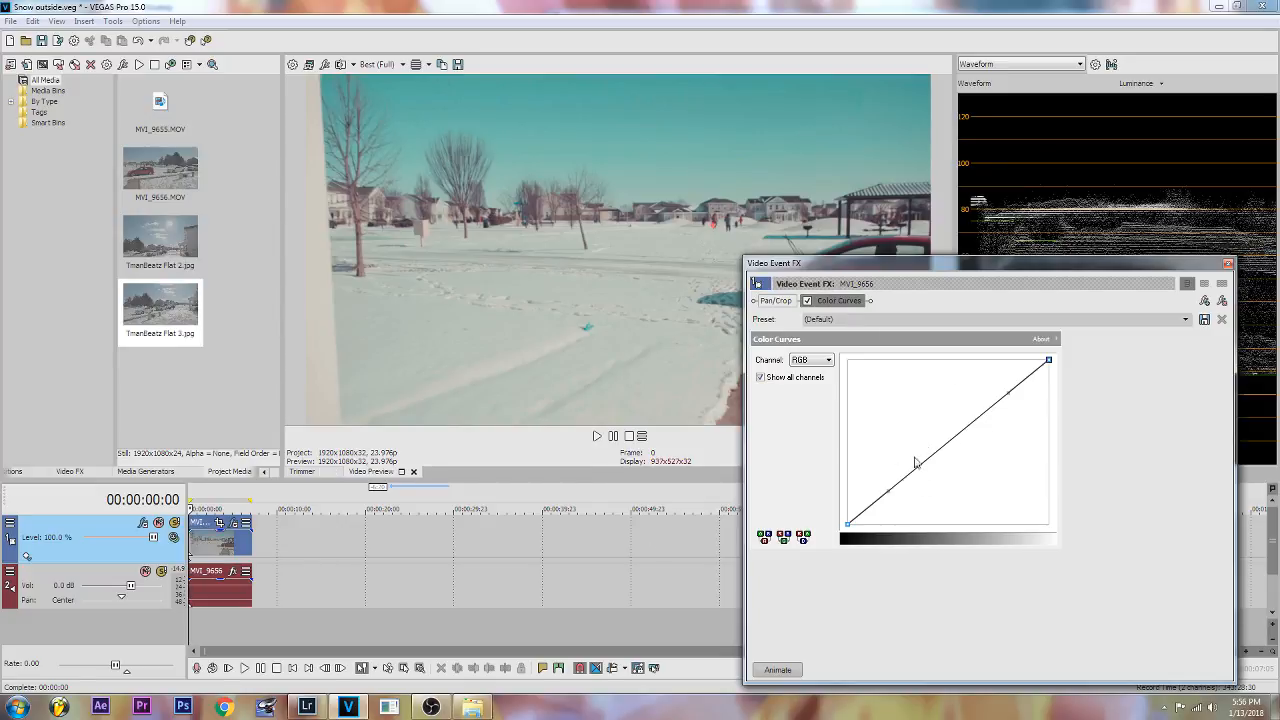
left_click_drag(1008, 392, 994, 387)
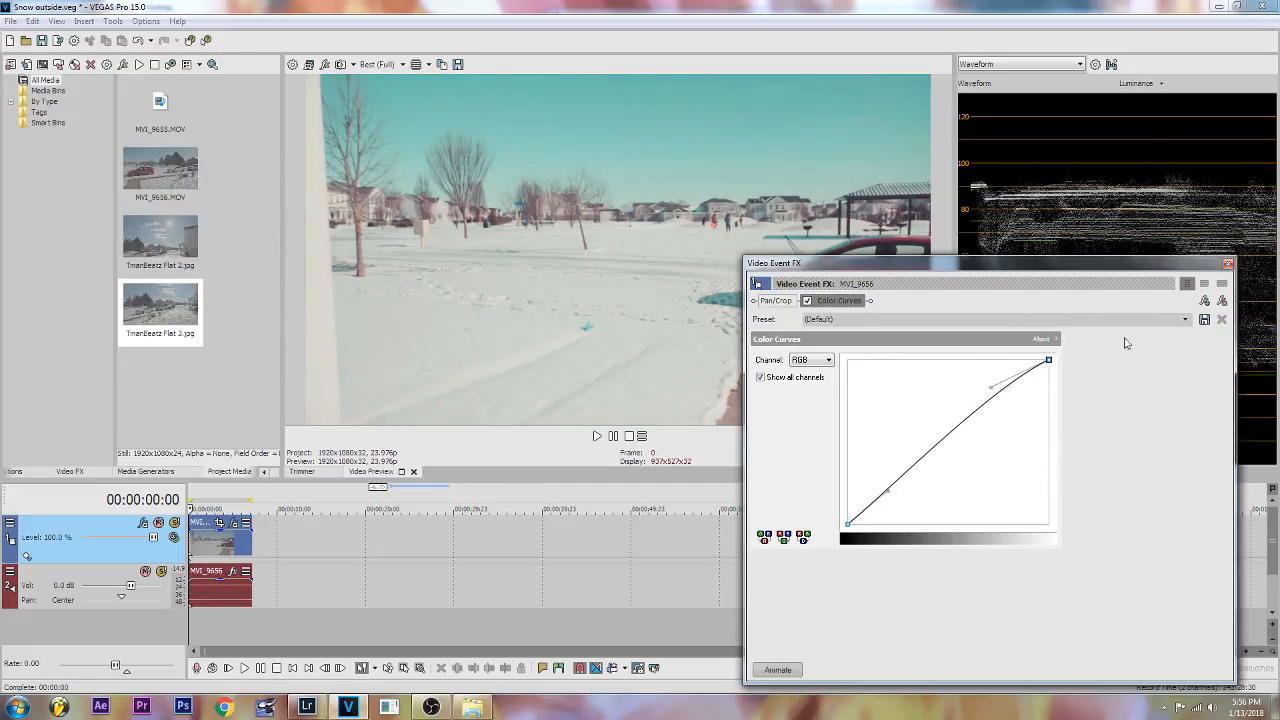
left_click(1228, 263)
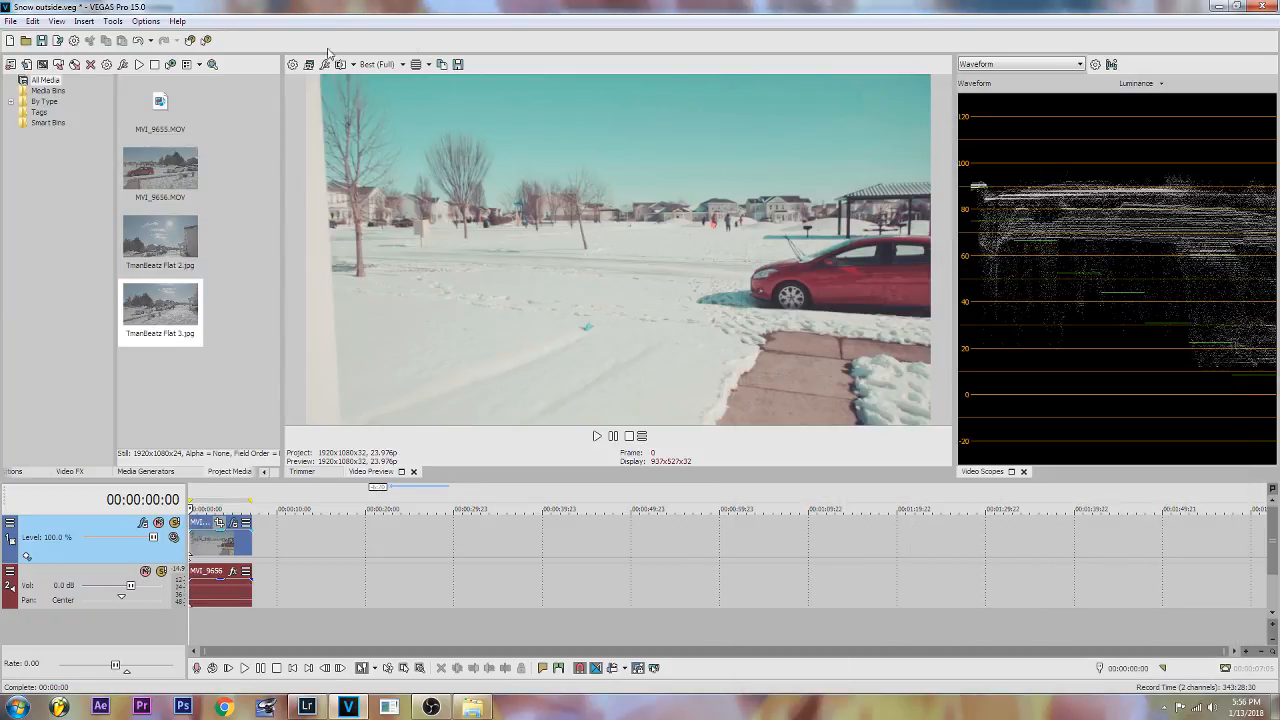
key("space")
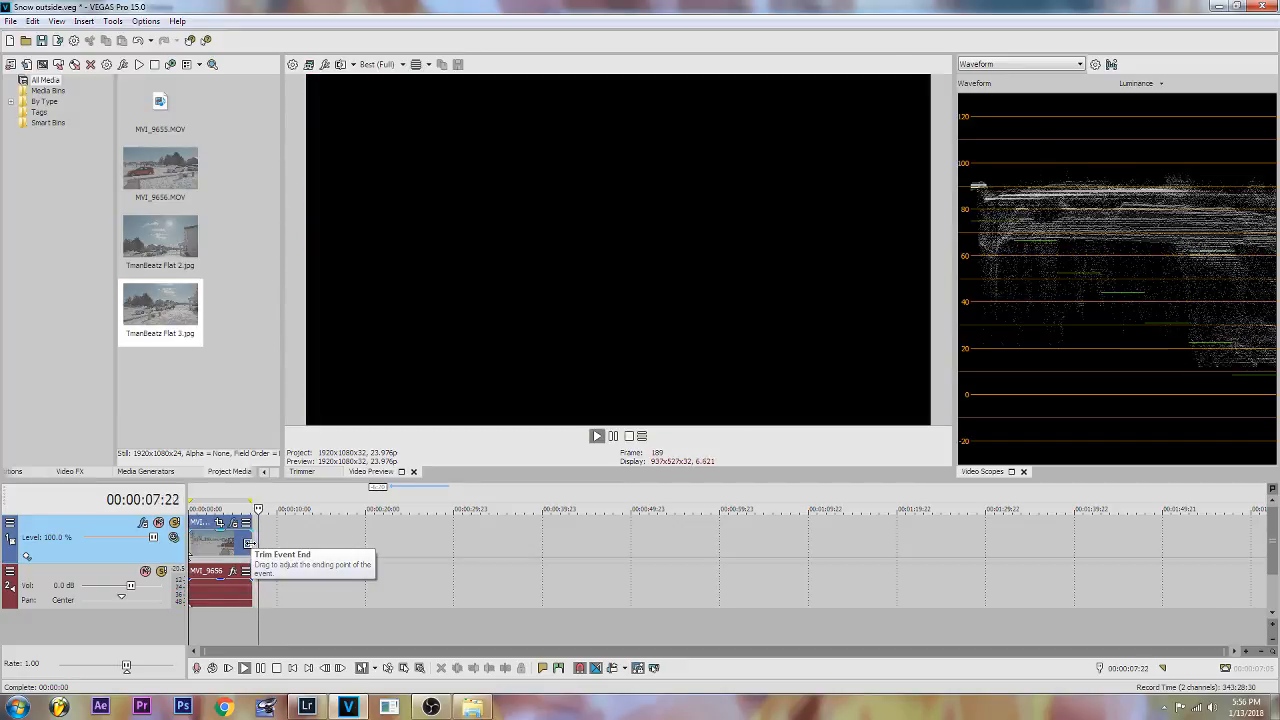
Step: Disable the Color Curves effect on the MVI_9656 event
left_click(232, 523)
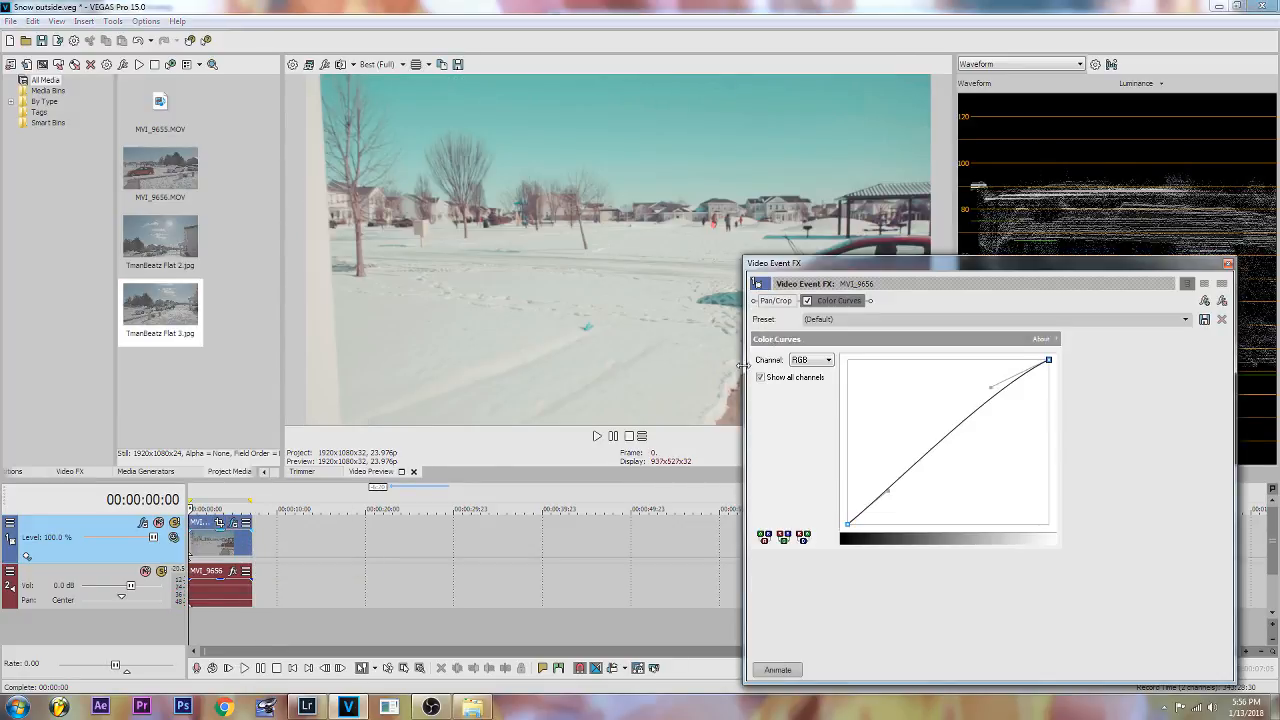
left_click(808, 301)
left_click(1228, 263)
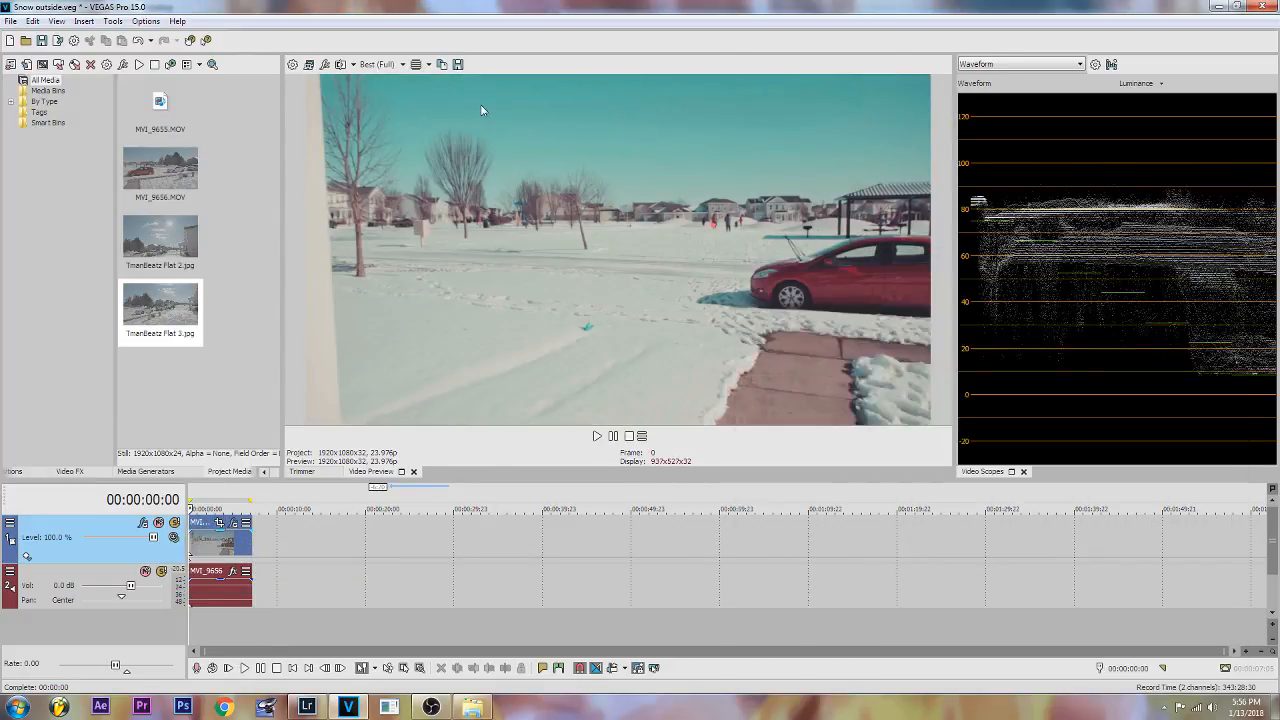
left_click(381, 65)
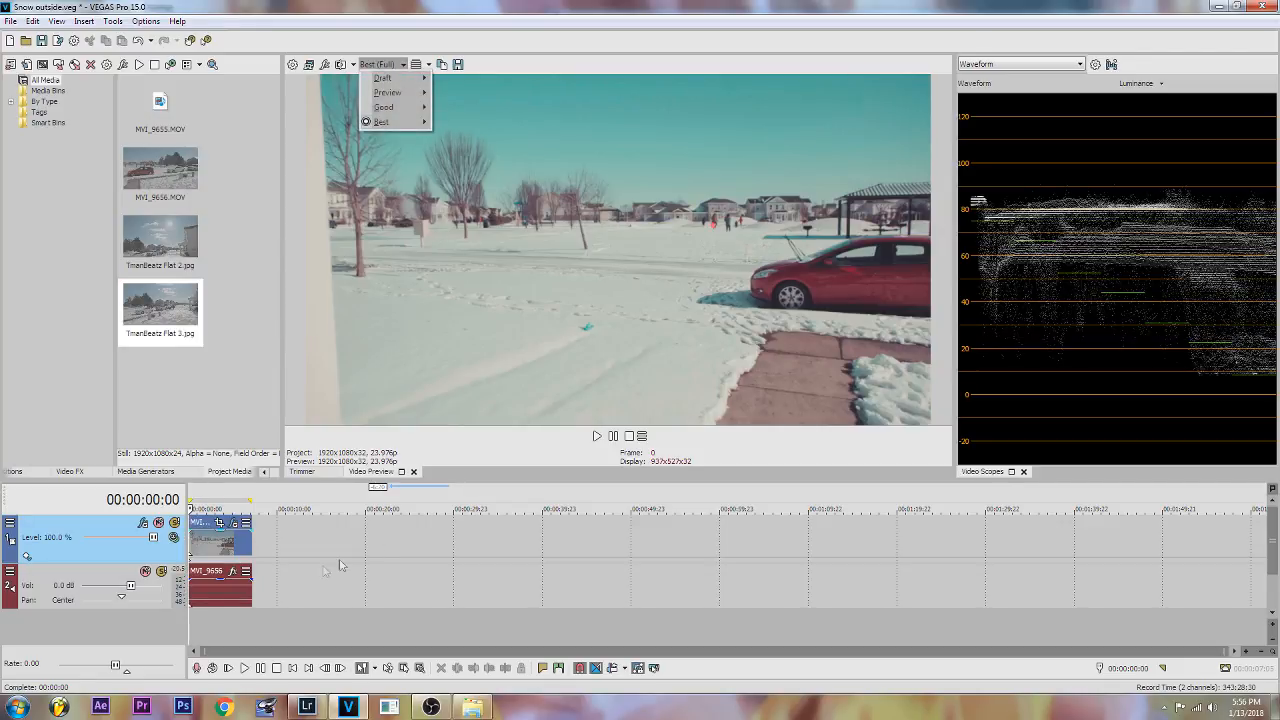
left_click(252, 633)
left_click(143, 523)
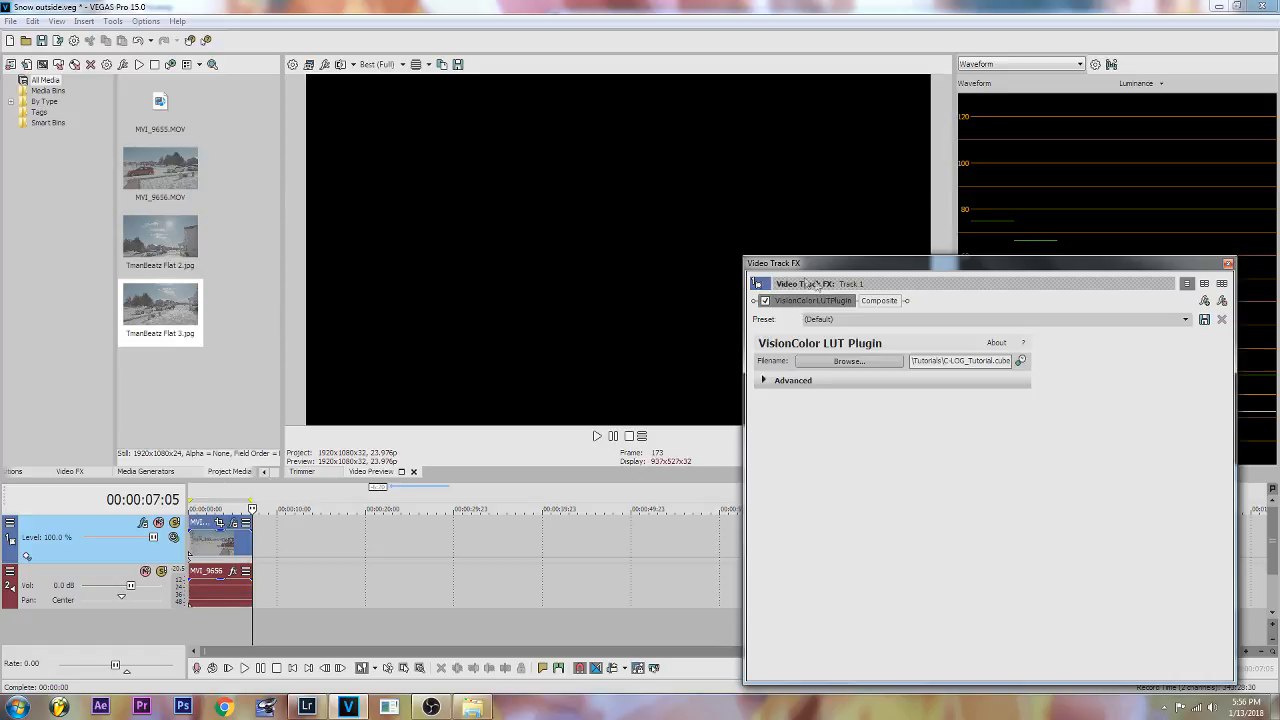
left_click(1228, 265)
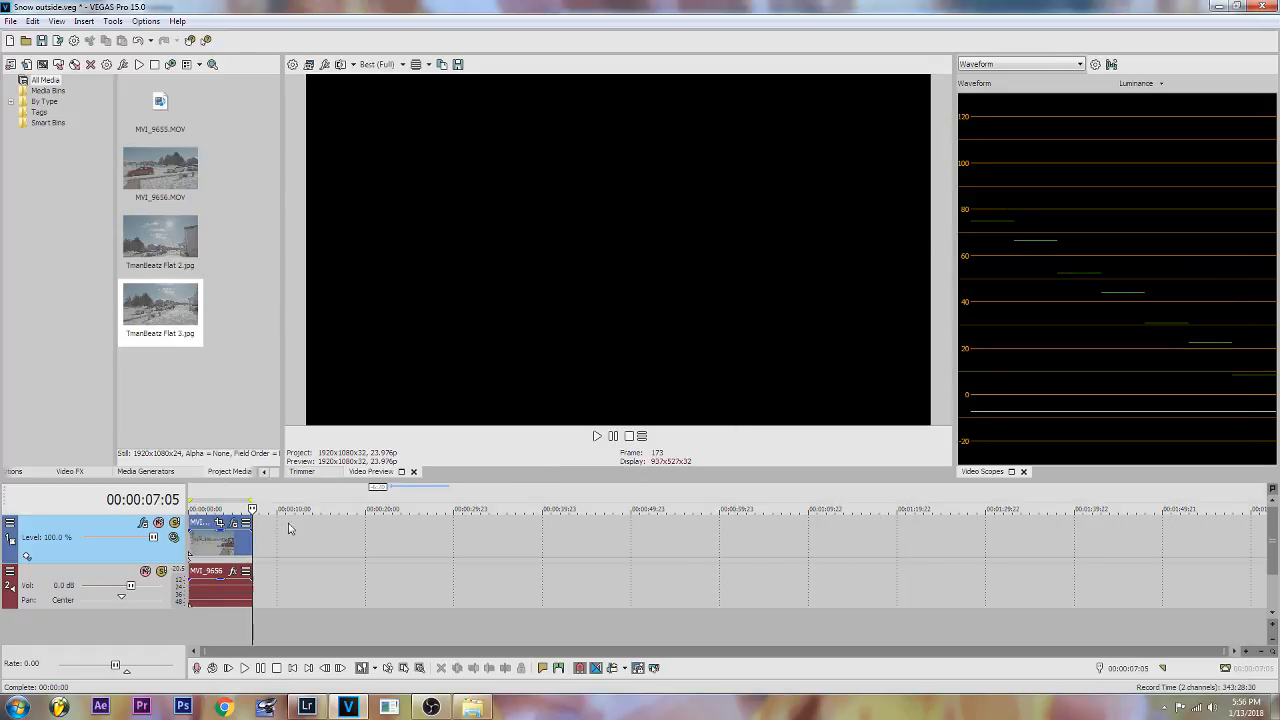
Step: Set the video preview quality to Good (Full) and play the clip from near its start
left_click(207, 544)
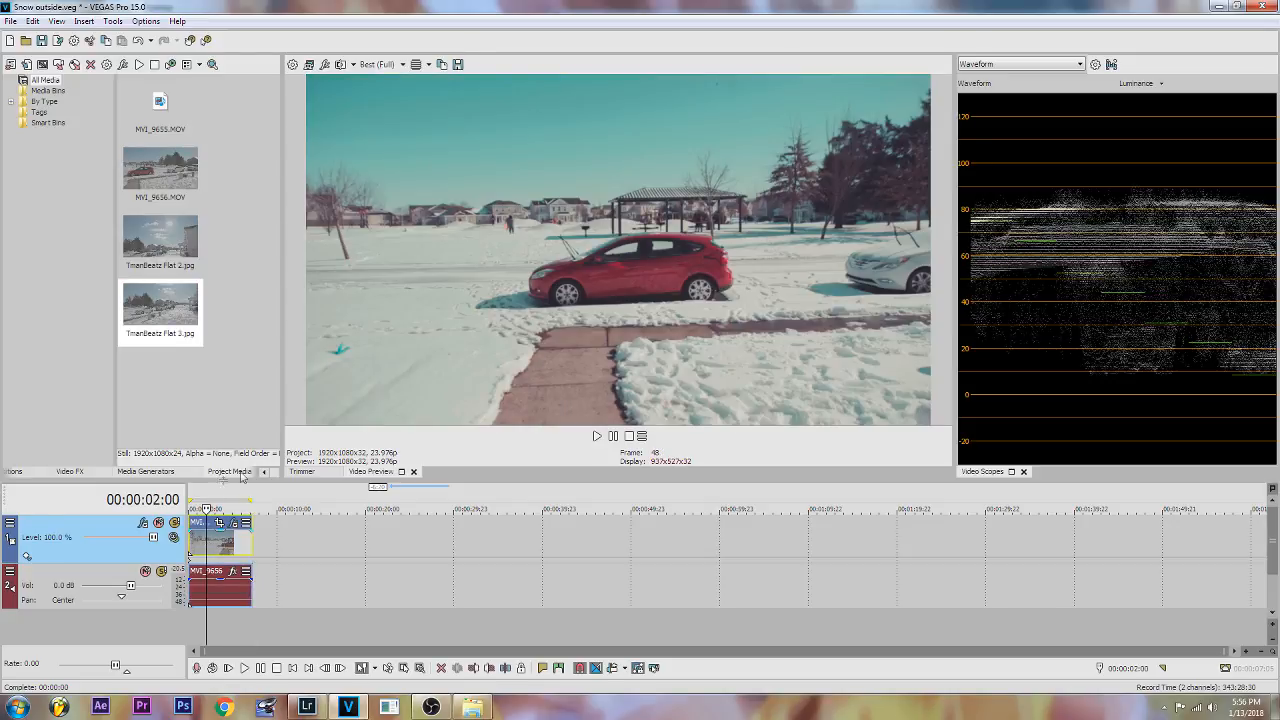
left_click(376, 64)
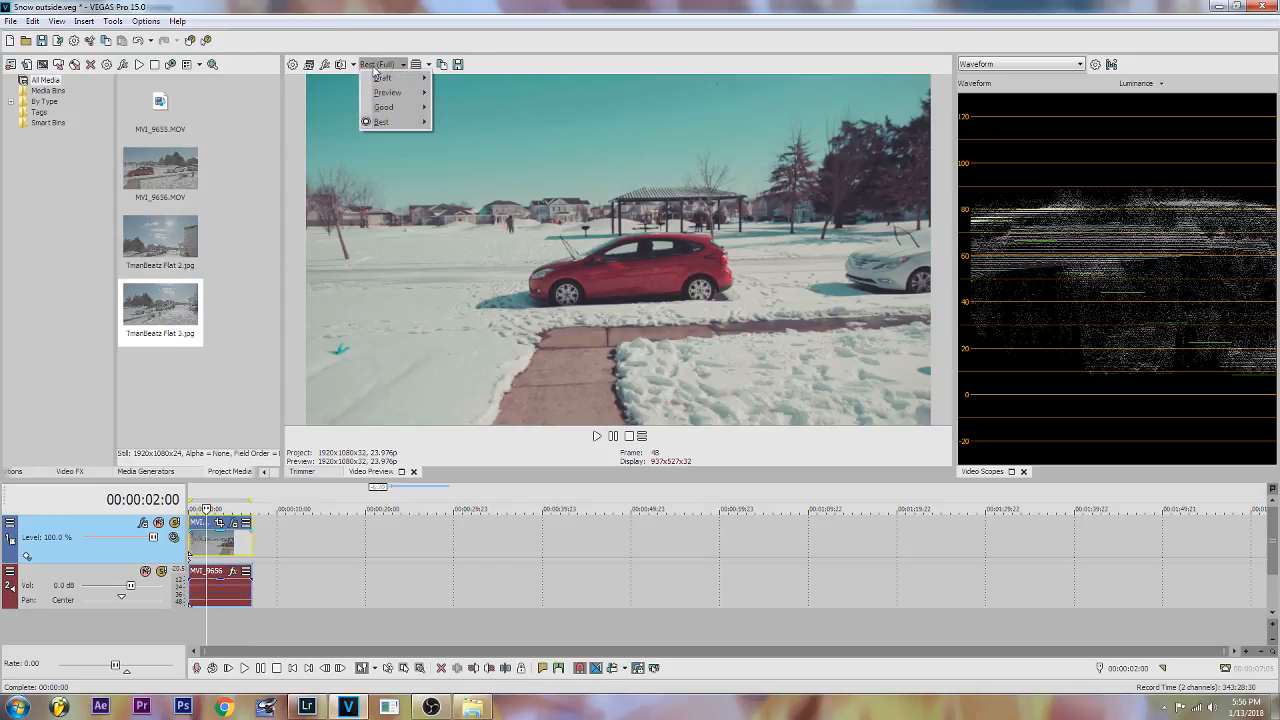
mouse_move(405, 108)
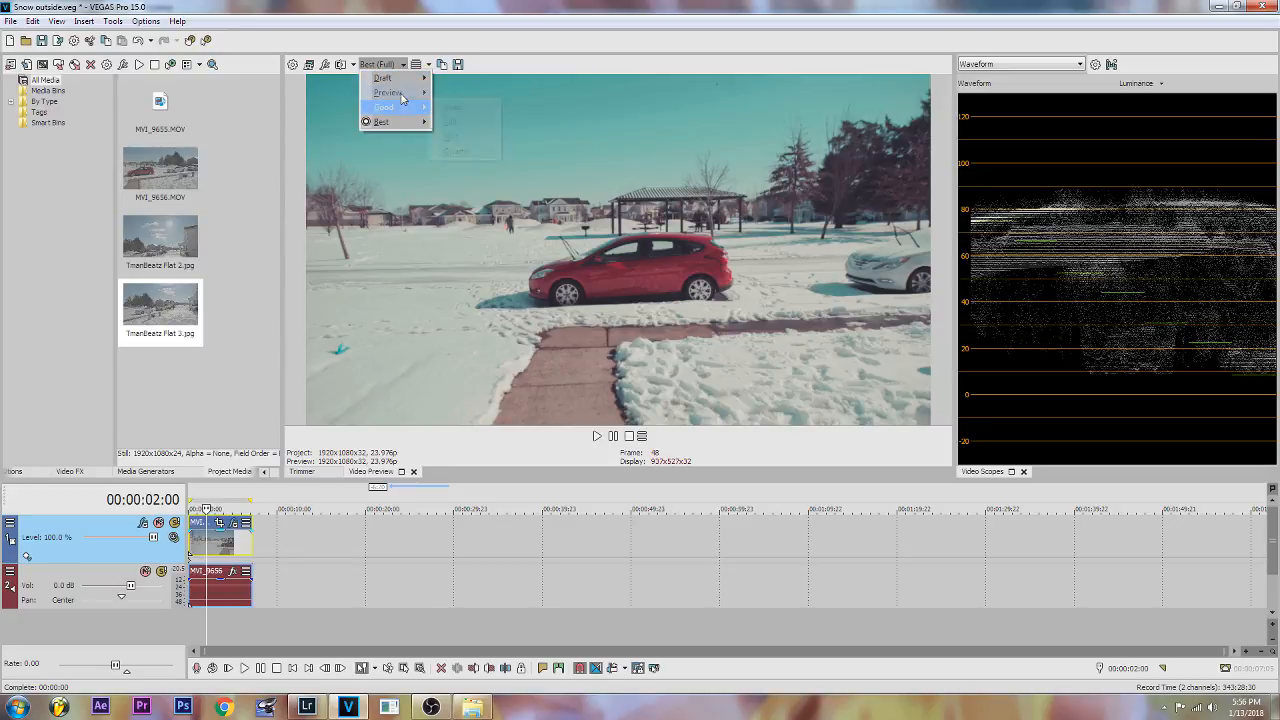
left_click(437, 122)
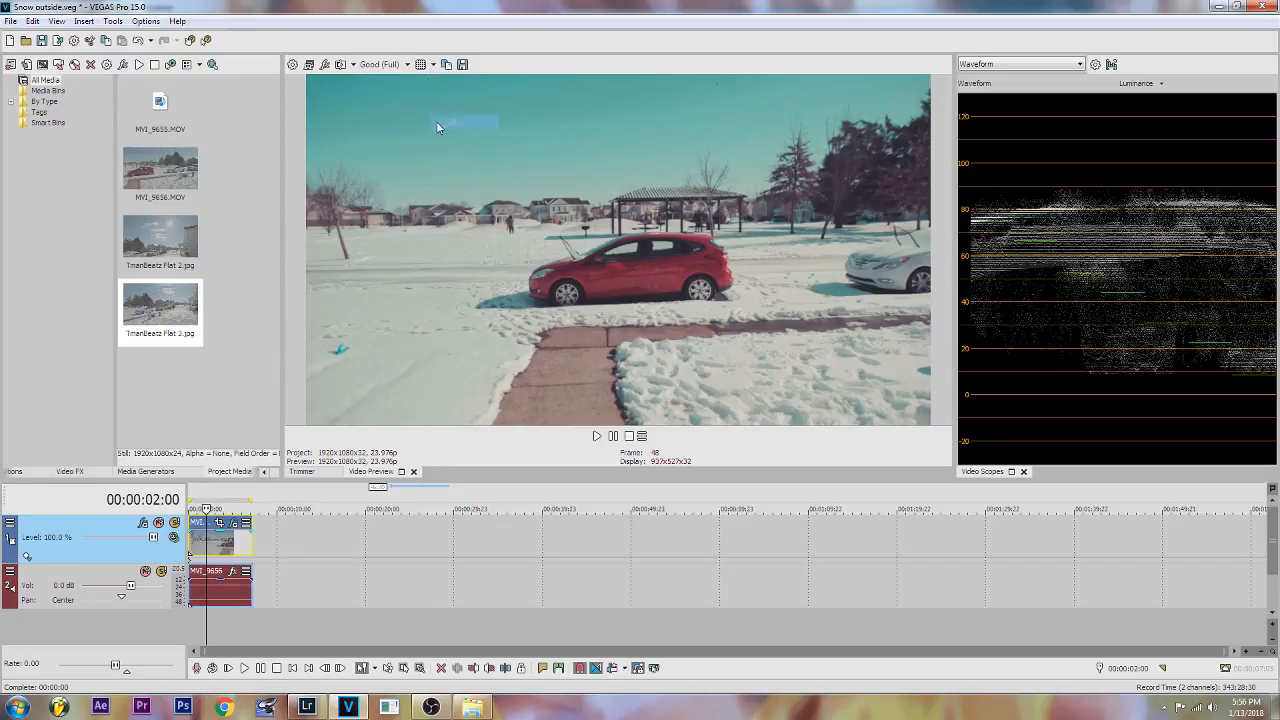
left_click(197, 642)
key("space")
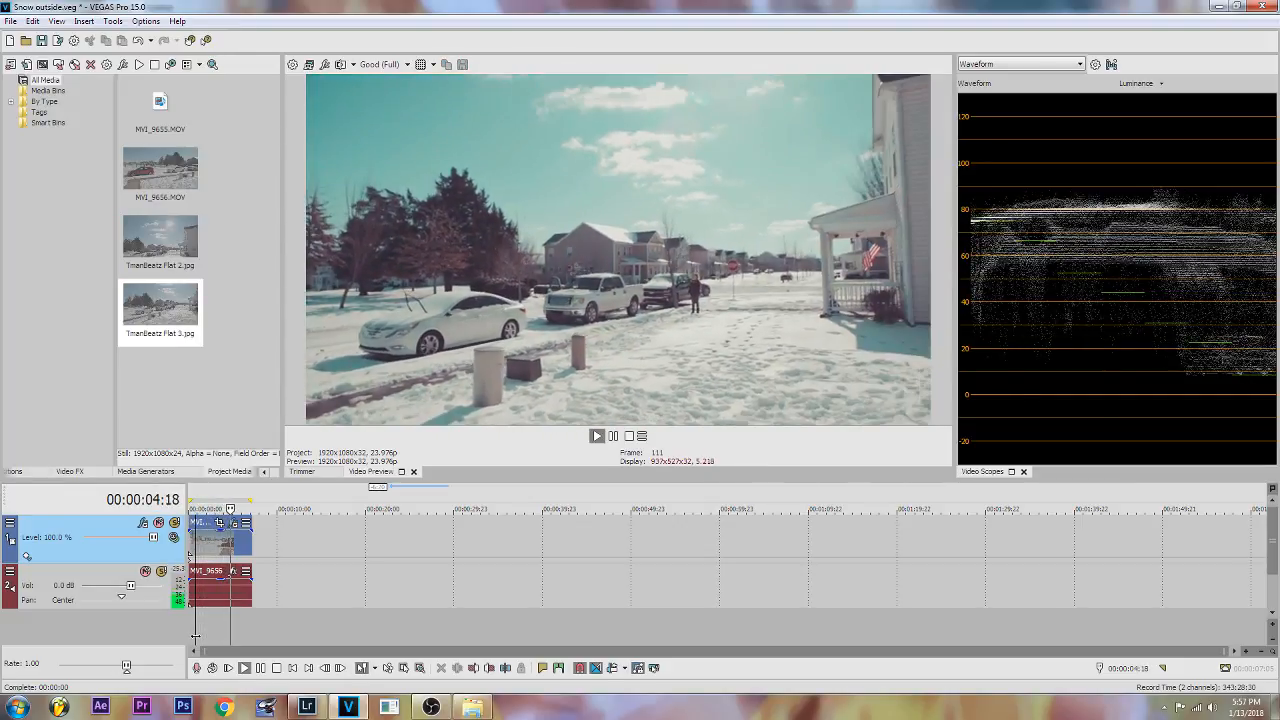
key("space")
Step: Set the video preview quality to Draft (Full) and play the clip
left_click(403, 64)
mouse_move(385, 80)
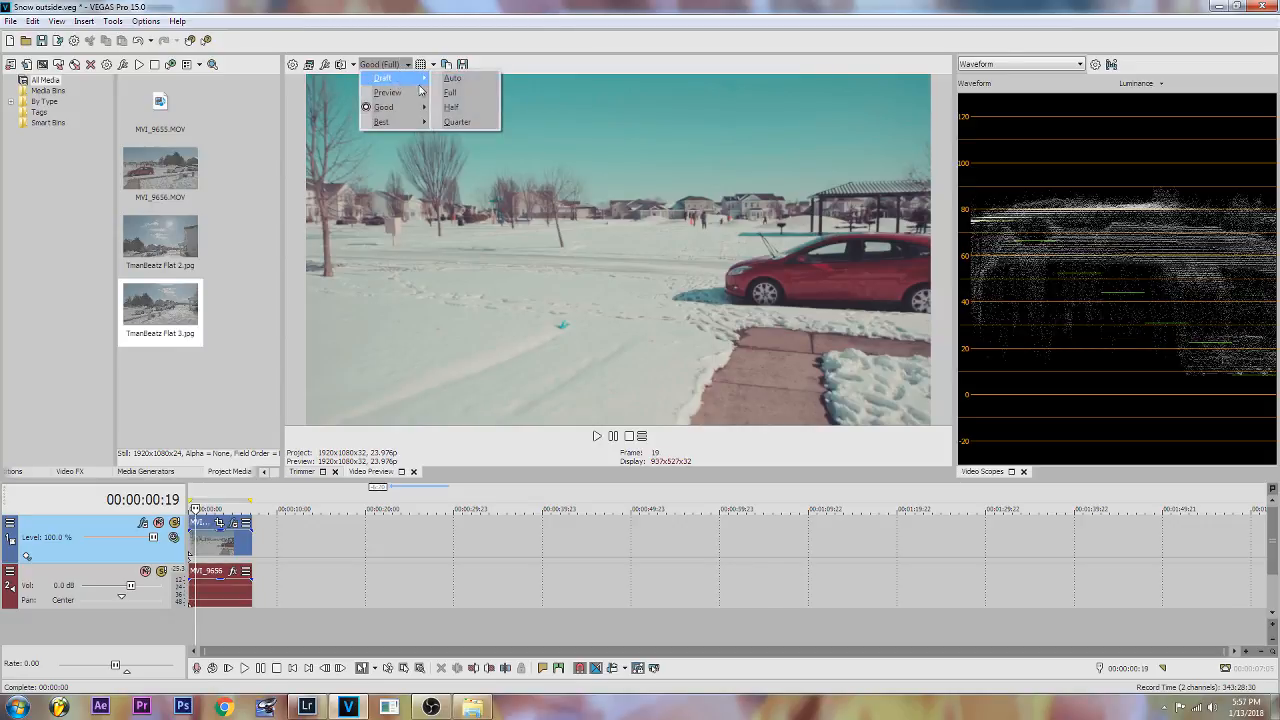
left_click(466, 92)
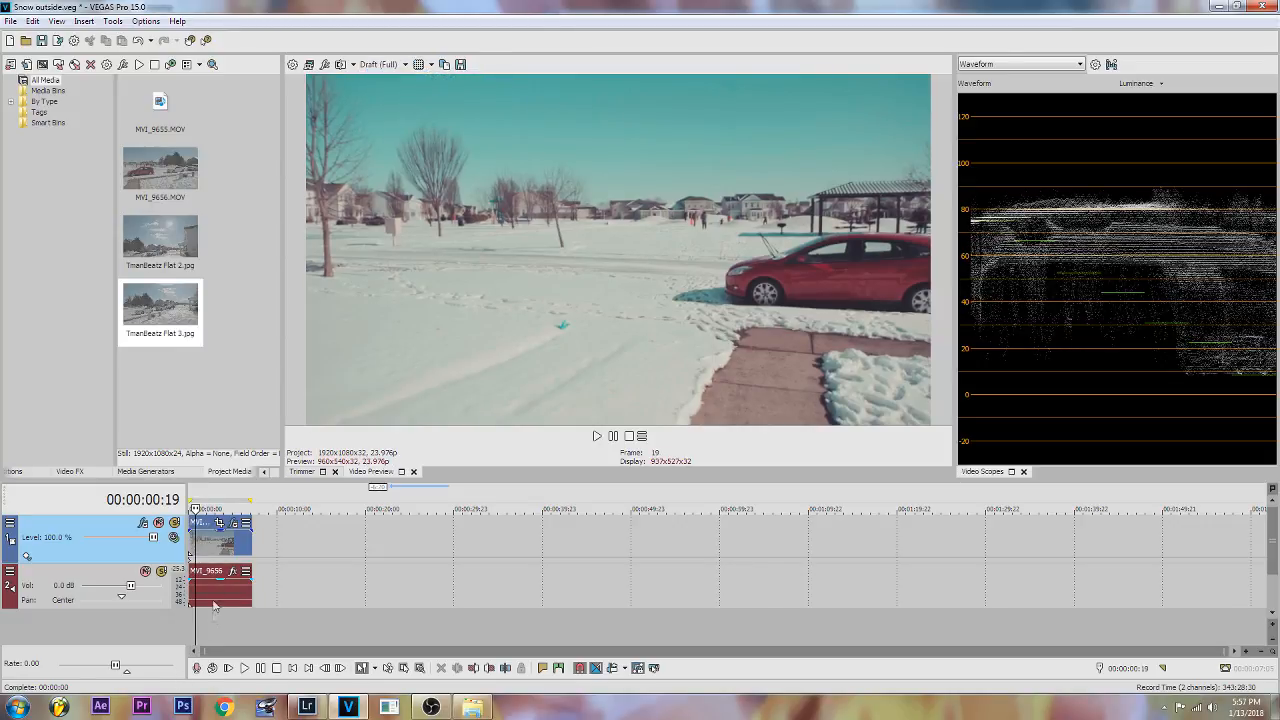
key("space")
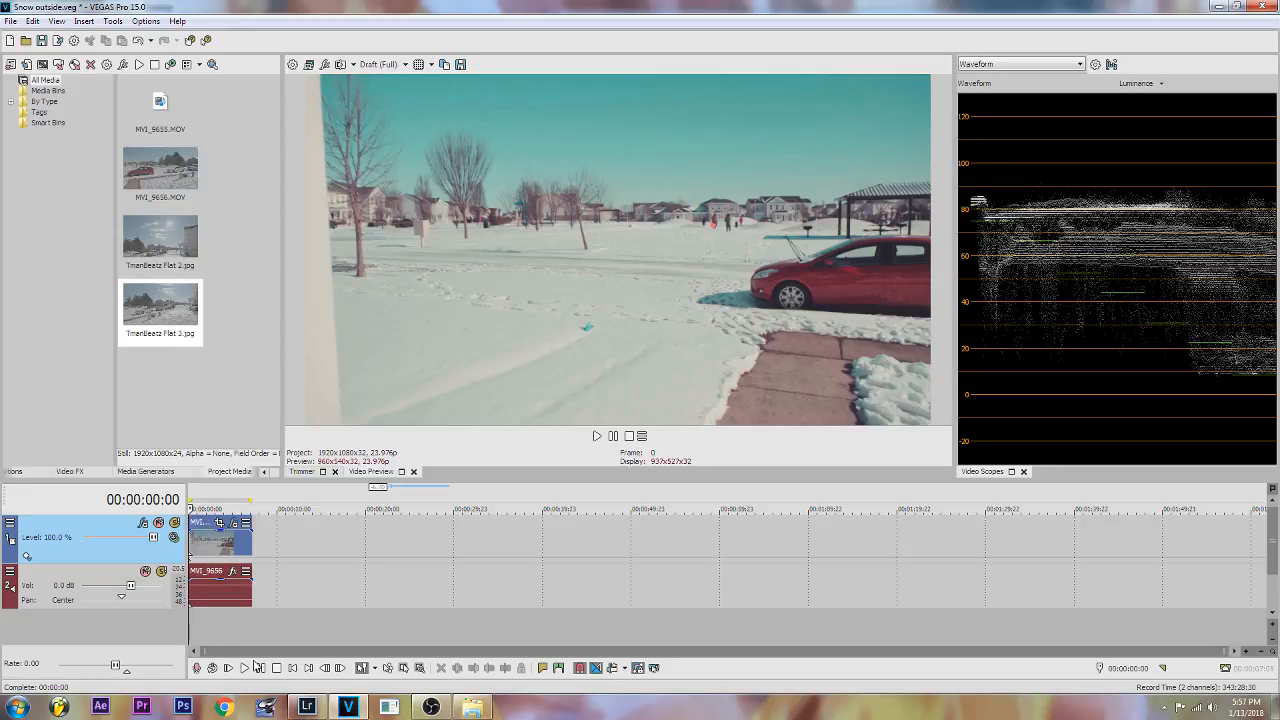
left_click(433, 708)
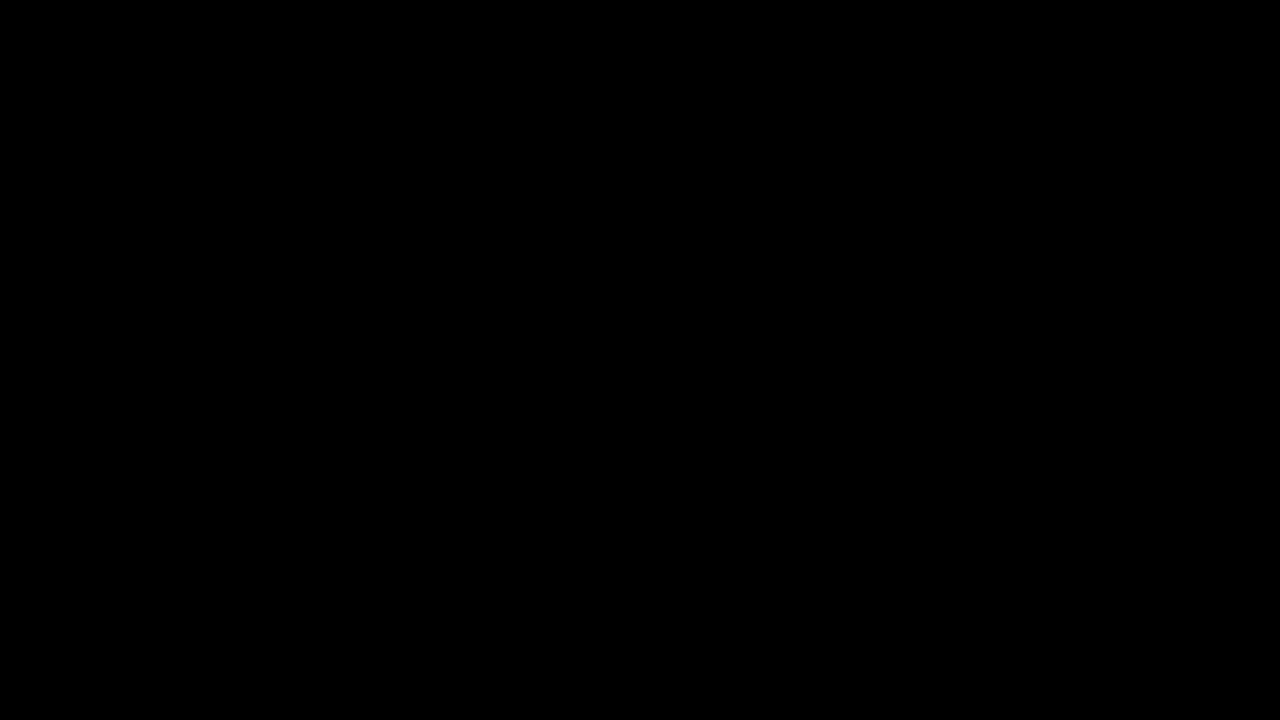